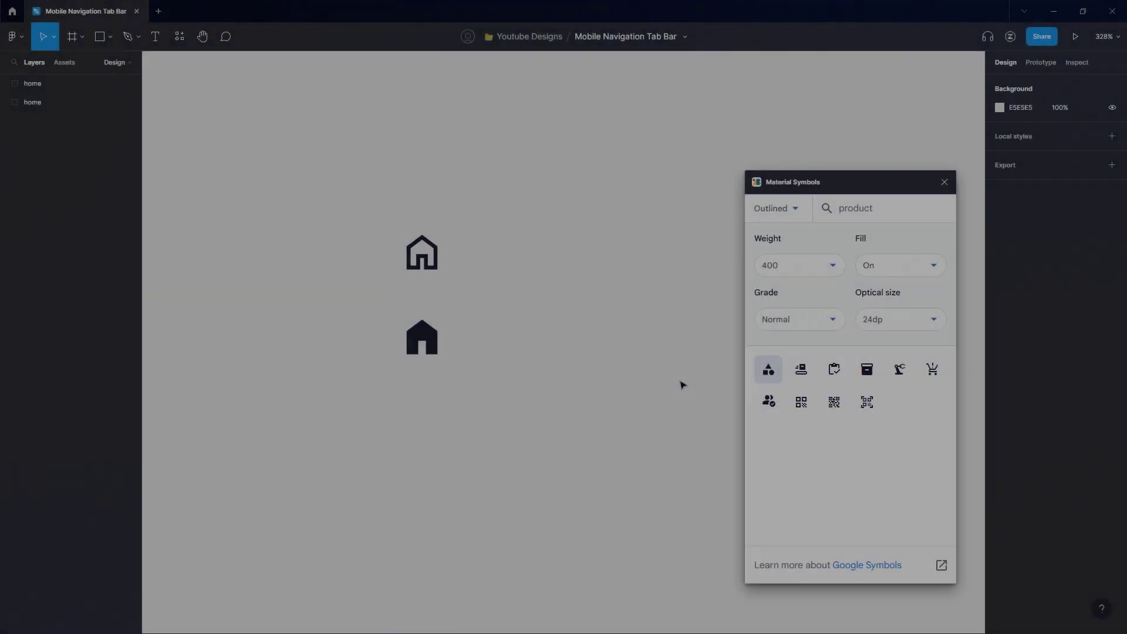
# Step: Place the Material Symbols category icon next to the outlined and filled home icons
pyautogui.moveTo(665, 387); pyautogui.dragTo(586, 371)
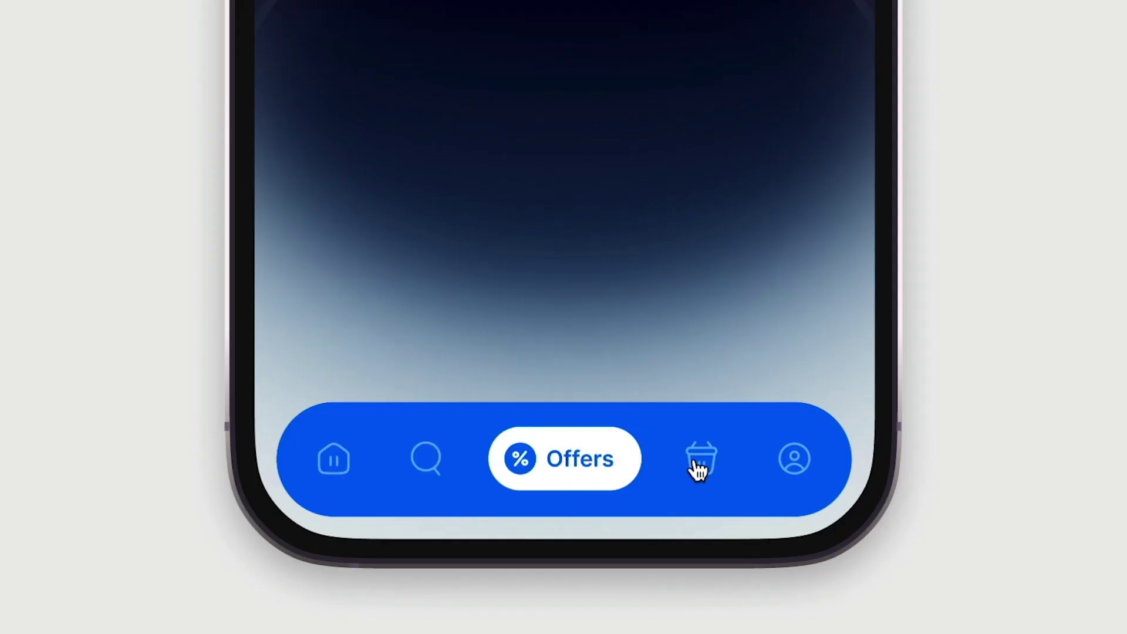
pyautogui.click(693, 461)
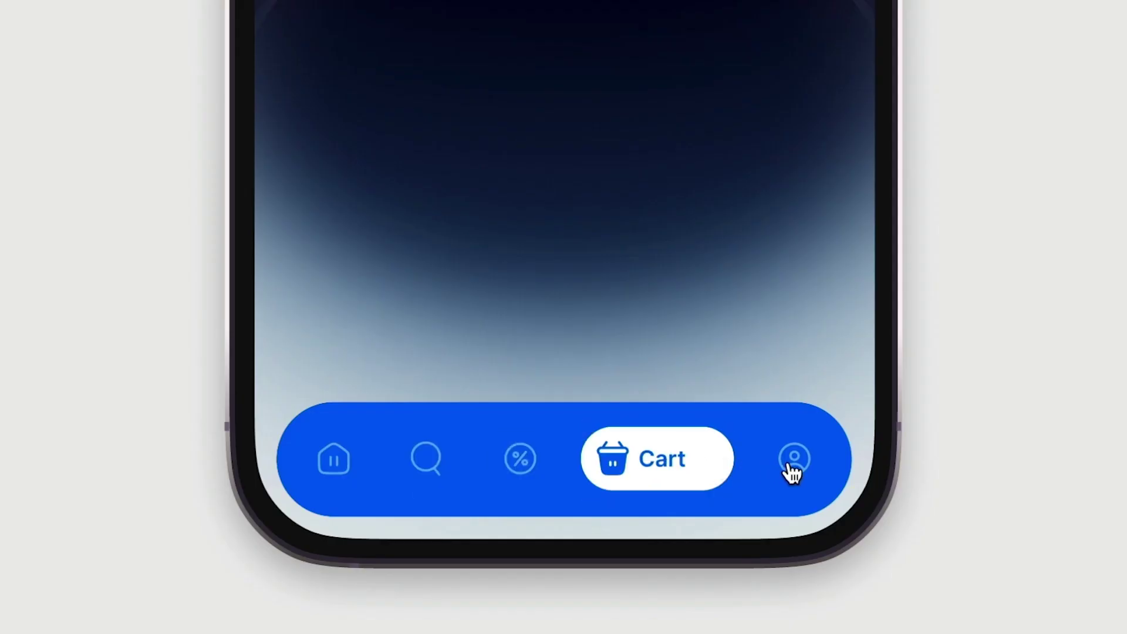
pyautogui.click(331, 464)
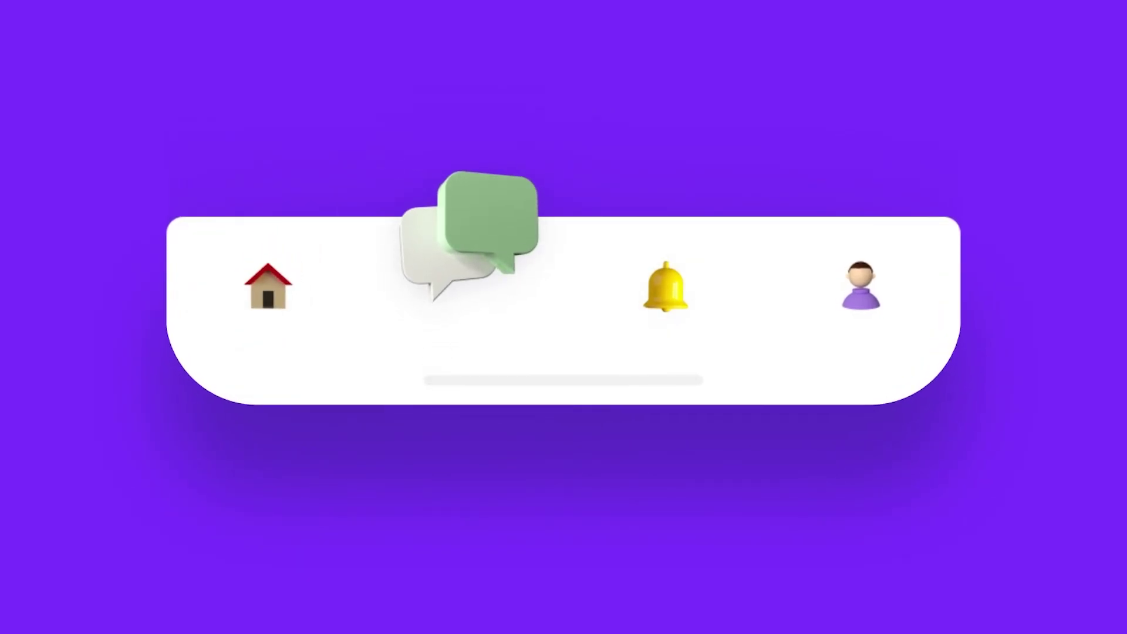
pyautogui.click(665, 285)
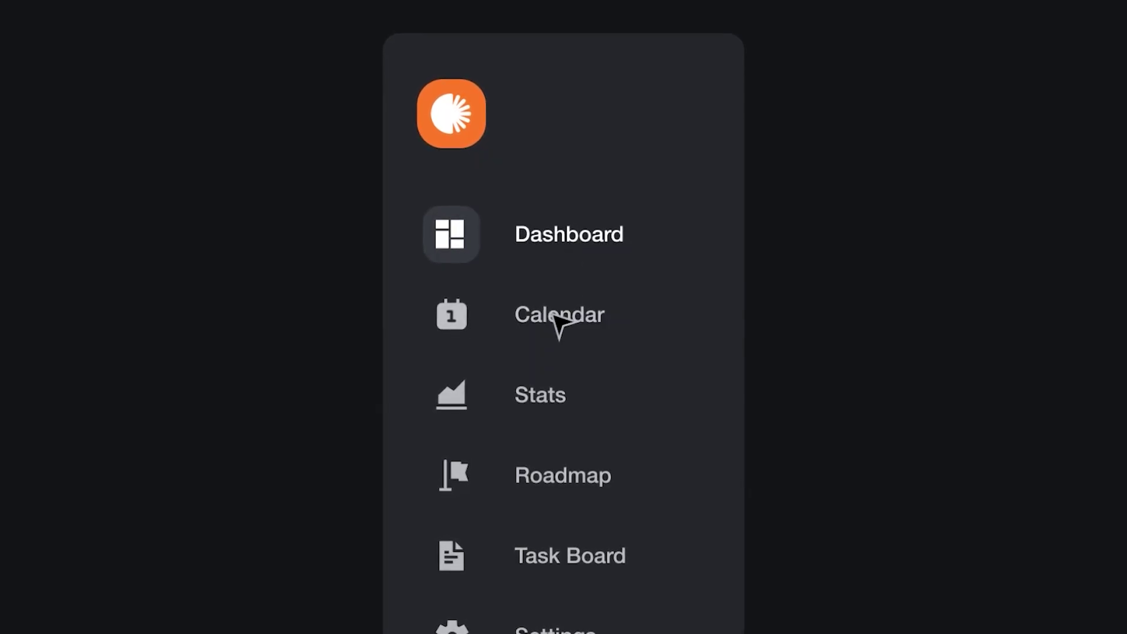
pyautogui.click(553, 315)
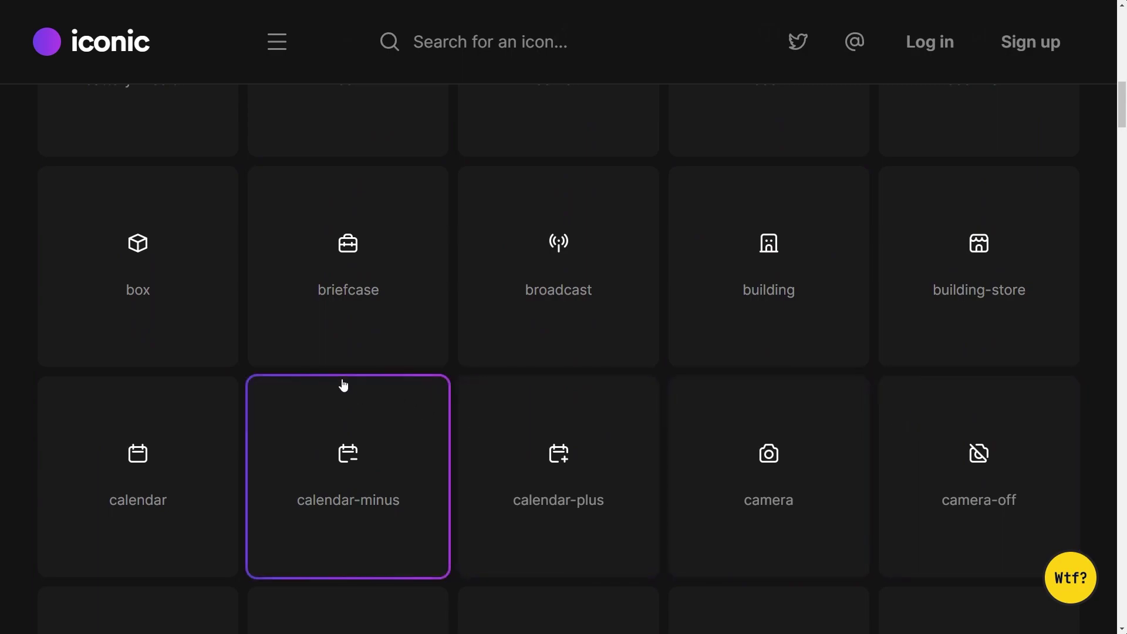
pyautogui.click(732, 269)
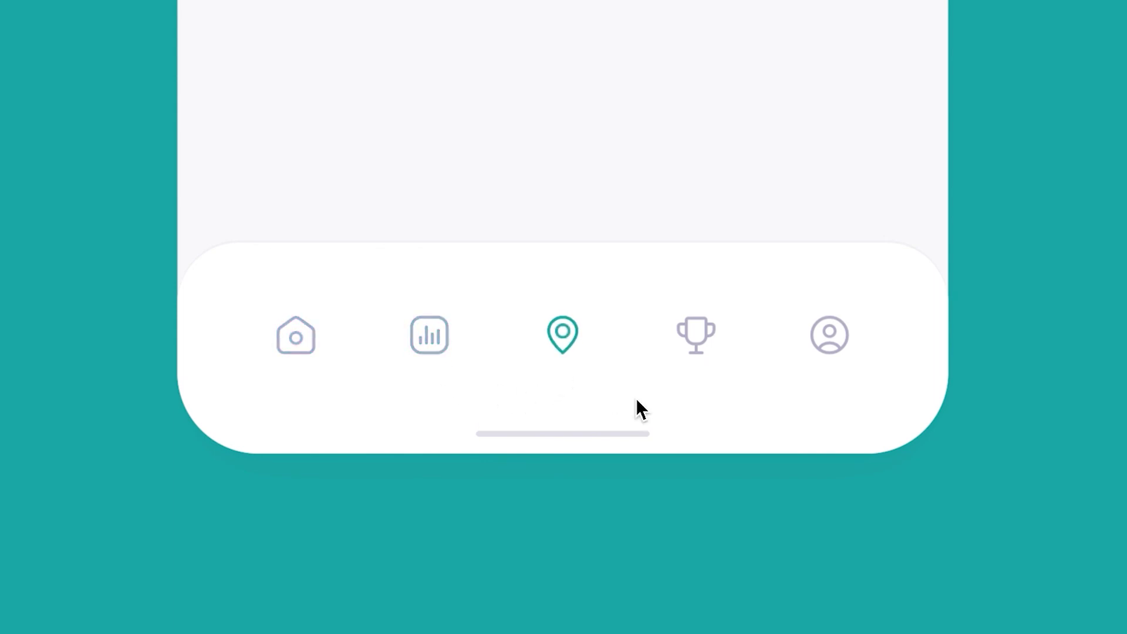
pyautogui.click(704, 364)
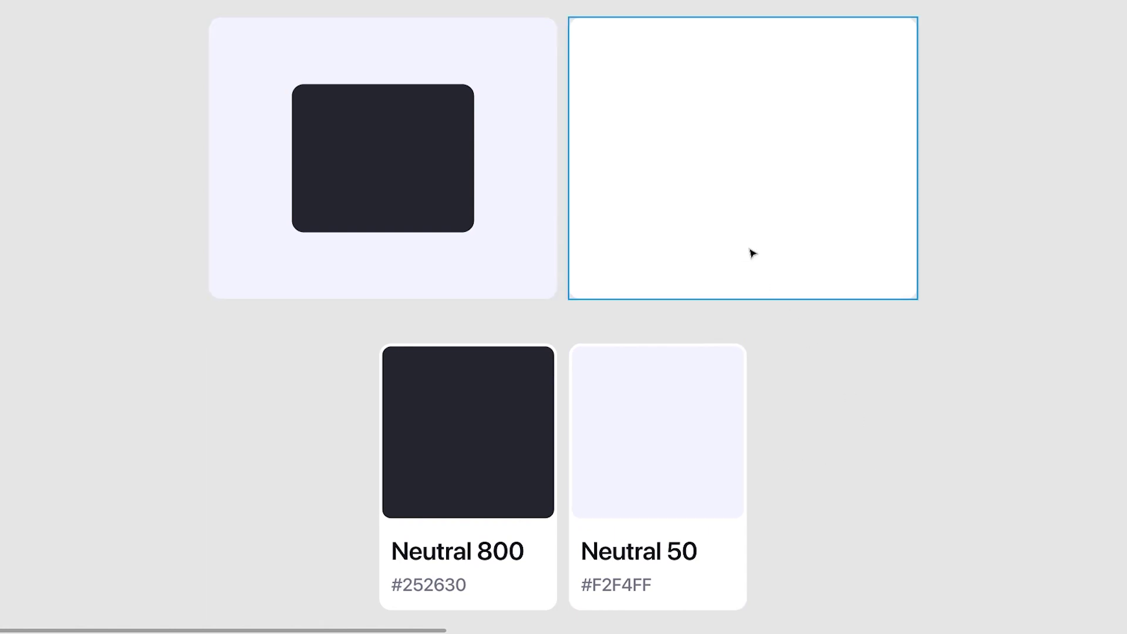
# Step: Fill the white frame's inner rectangle with Neutral 50 using the eyedropper
pyautogui.click(737, 191)
pyautogui.press('i')
pyautogui.click(716, 440)
pyautogui.click(900, 458)
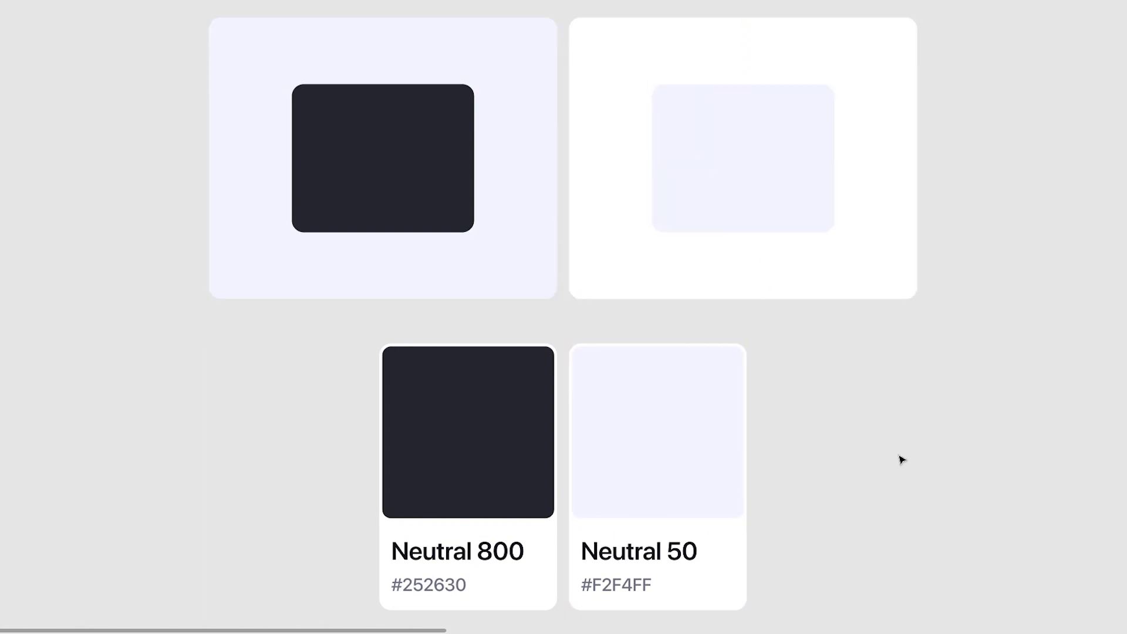
pyautogui.click(858, 269)
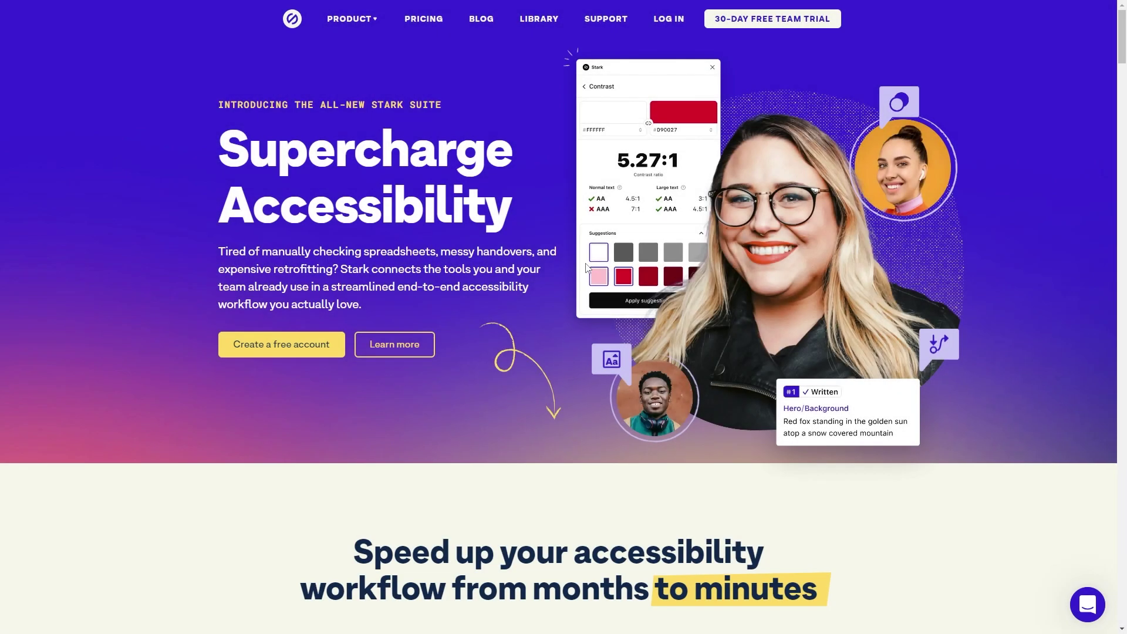
# Step: Open the canvas background colour setting
pyautogui.scroll(-2, 585, 268)
pyautogui.scroll(-7, 586, 269)
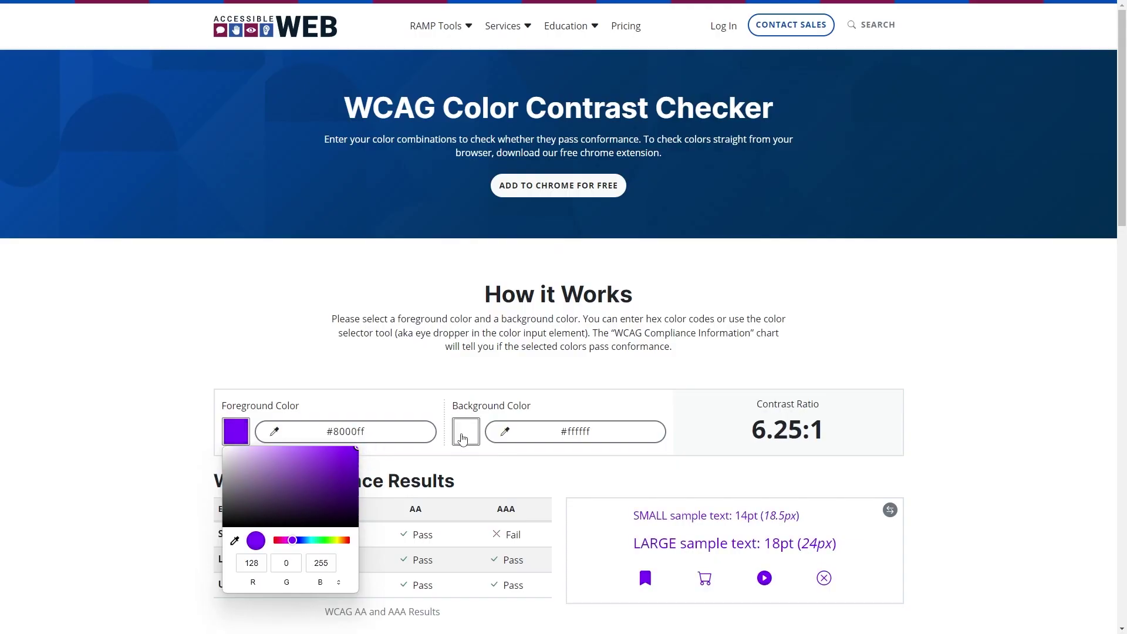
pyautogui.click(463, 433)
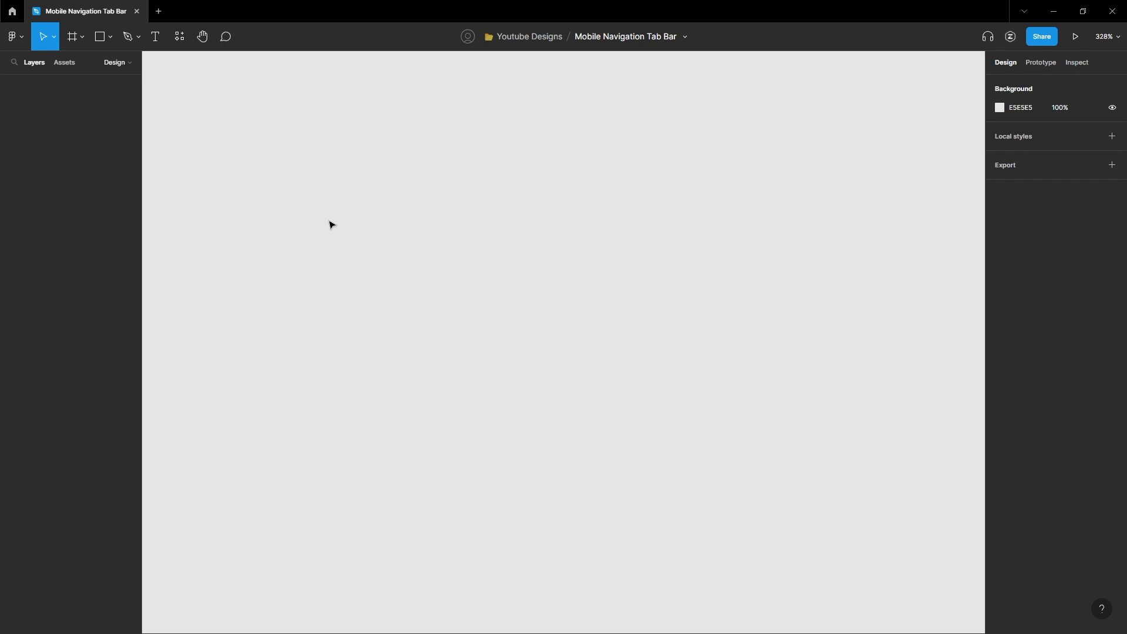
# Step: Run the Material Symbols plugin, search 'Home' and insert the outlined home icon
pyautogui.click(179, 38)
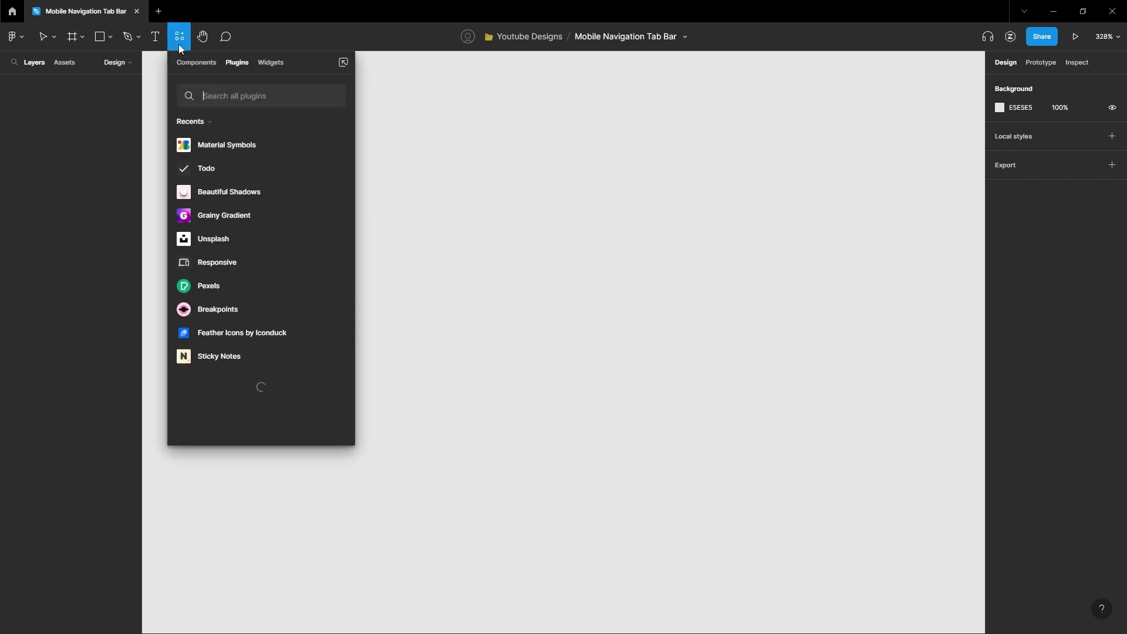
pyautogui.click(290, 149)
pyautogui.click(12, 13)
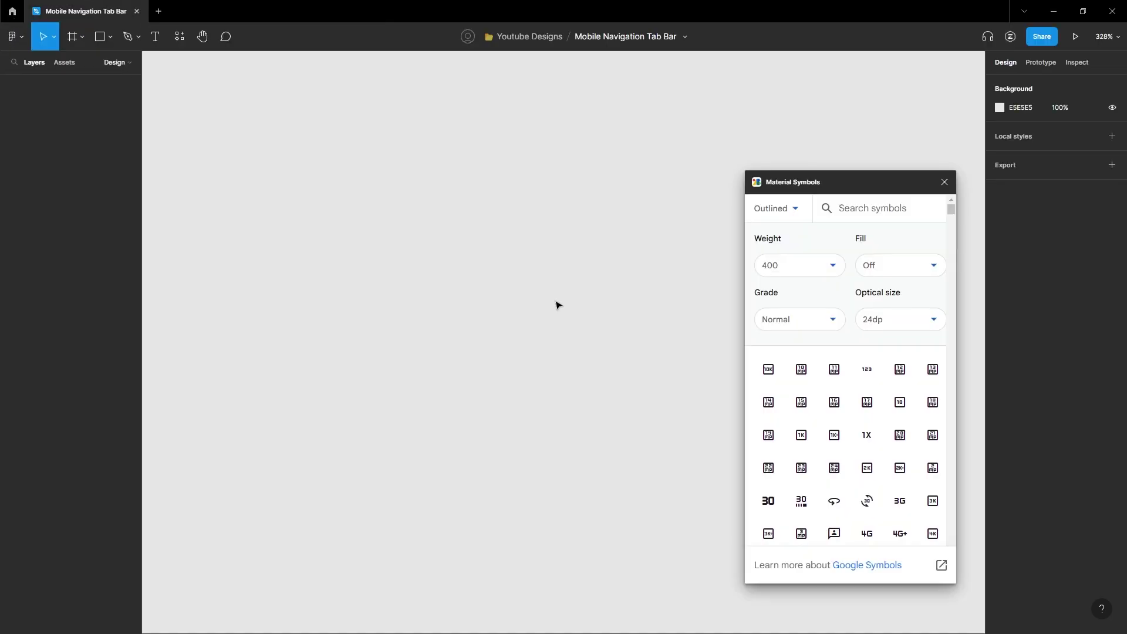
pyautogui.scroll(-4, 803, 391)
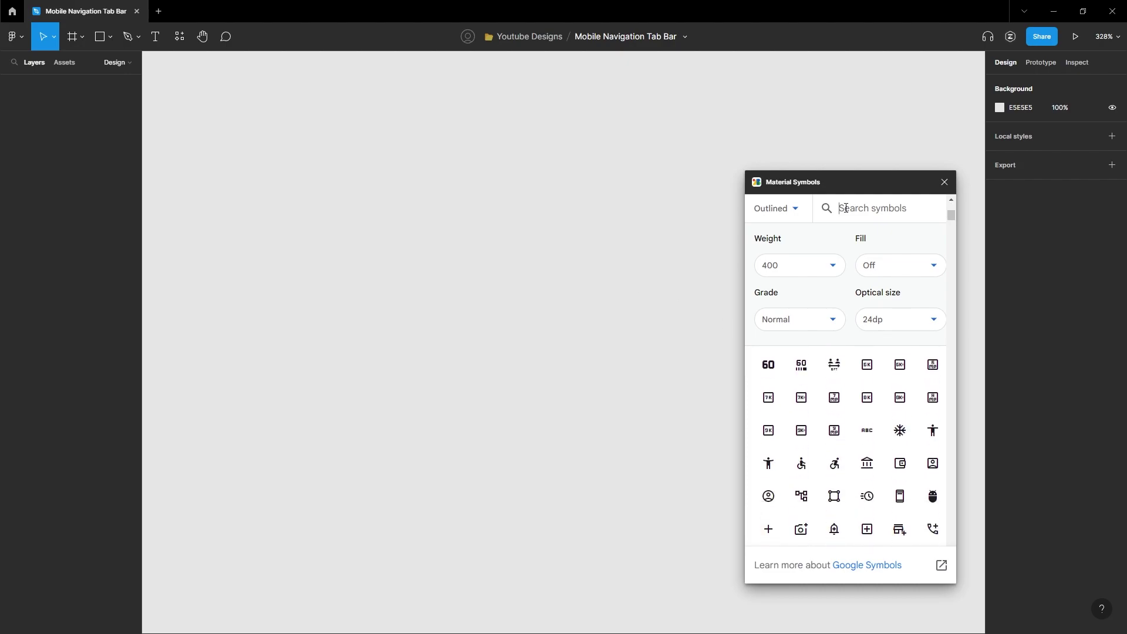
pyautogui.click(845, 208)
pyautogui.write('Home')
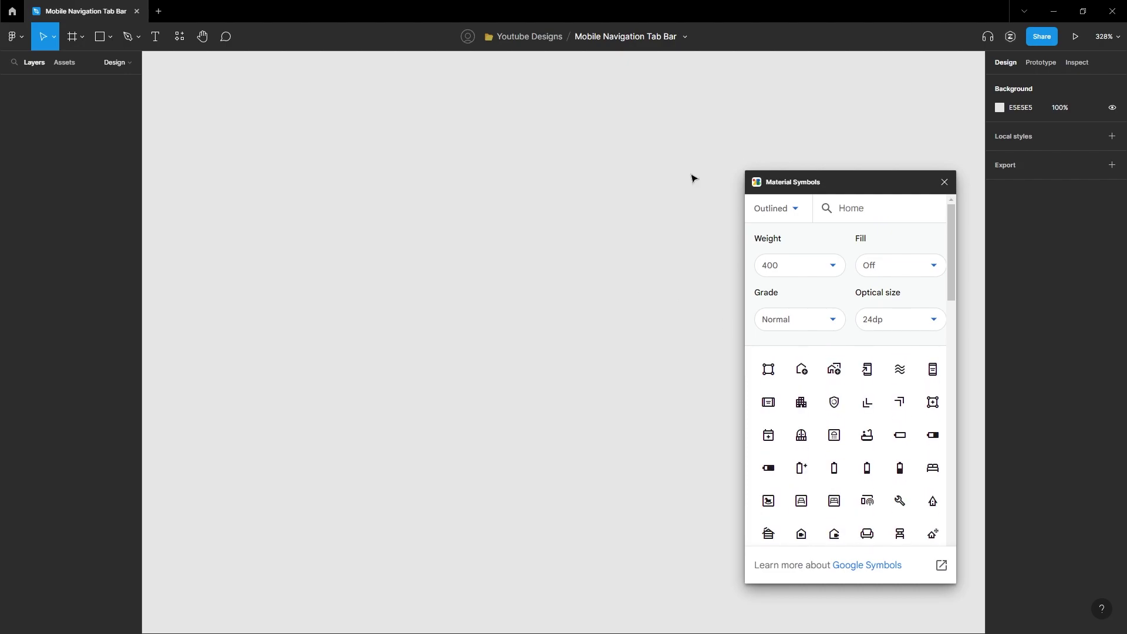
pyautogui.scroll(-10, 820, 428)
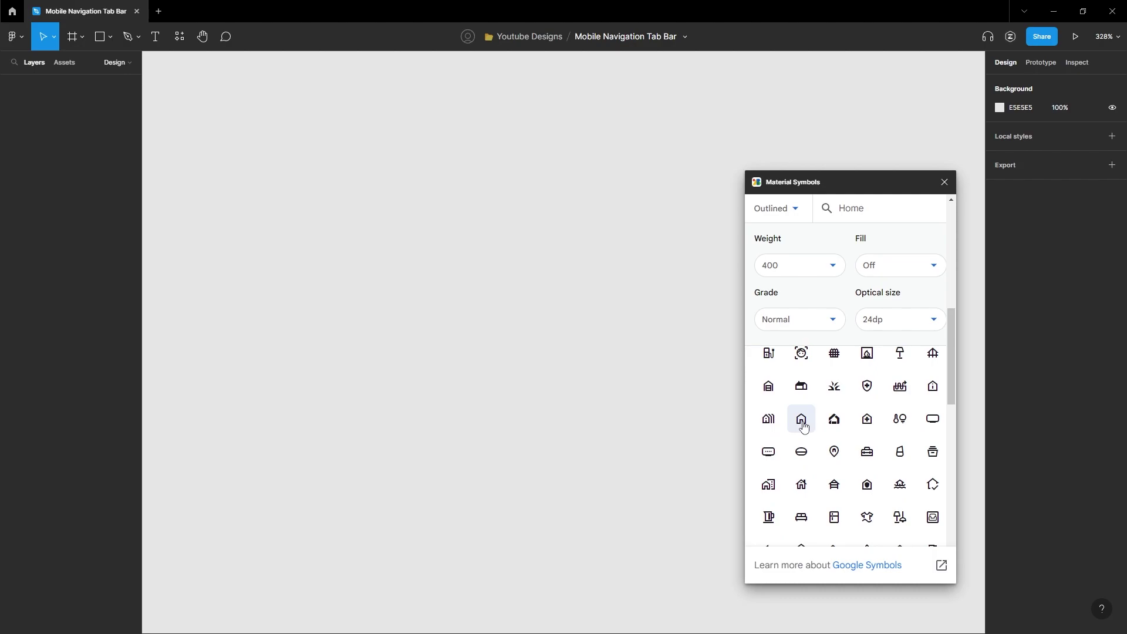
pyautogui.click(803, 425)
# Step: Duplicate the home icon just below the original and set the copy's Fill to On
pyautogui.hscroll(3, 483, 292)
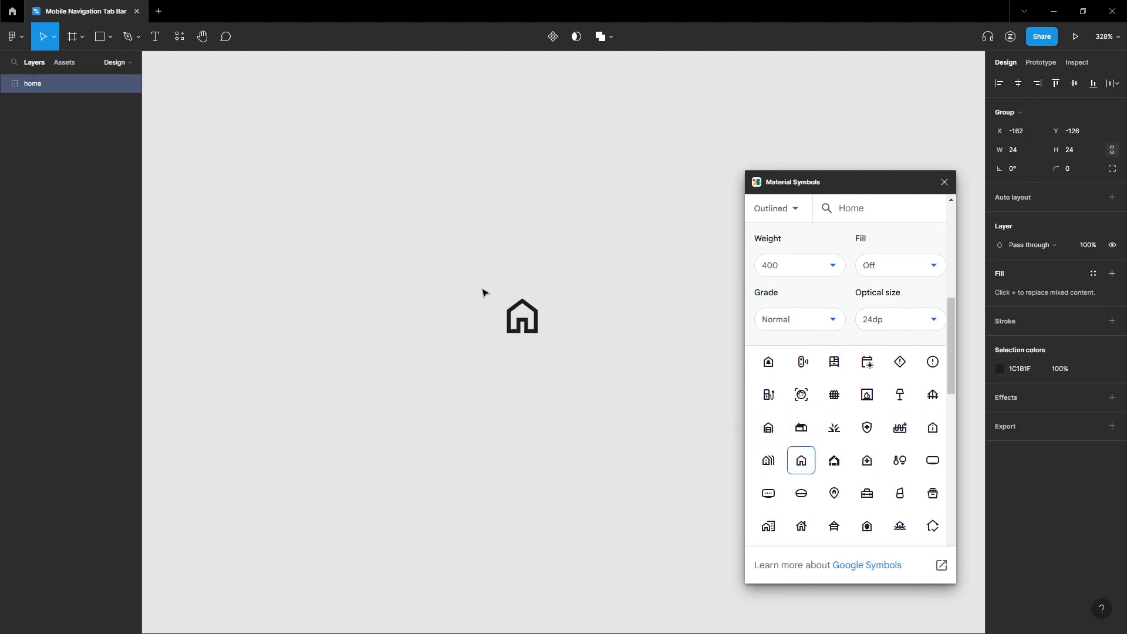
pyautogui.moveTo(427, 256); pyautogui.dragTo(427, 341)
pyautogui.click(880, 265)
pyautogui.click(881, 315)
pyautogui.click(514, 309)
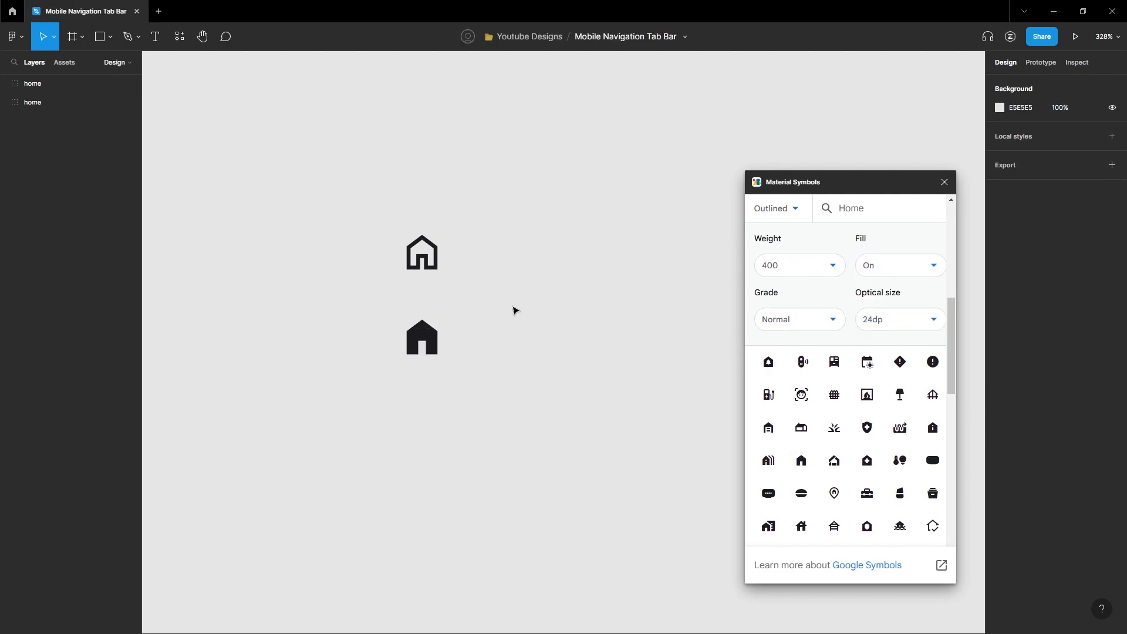
# Step: Search 'product' and place an outlined category icon beside the home icons
pyautogui.doubleClick(884, 205)
pyautogui.write('products')
pyautogui.press('BackSpace')
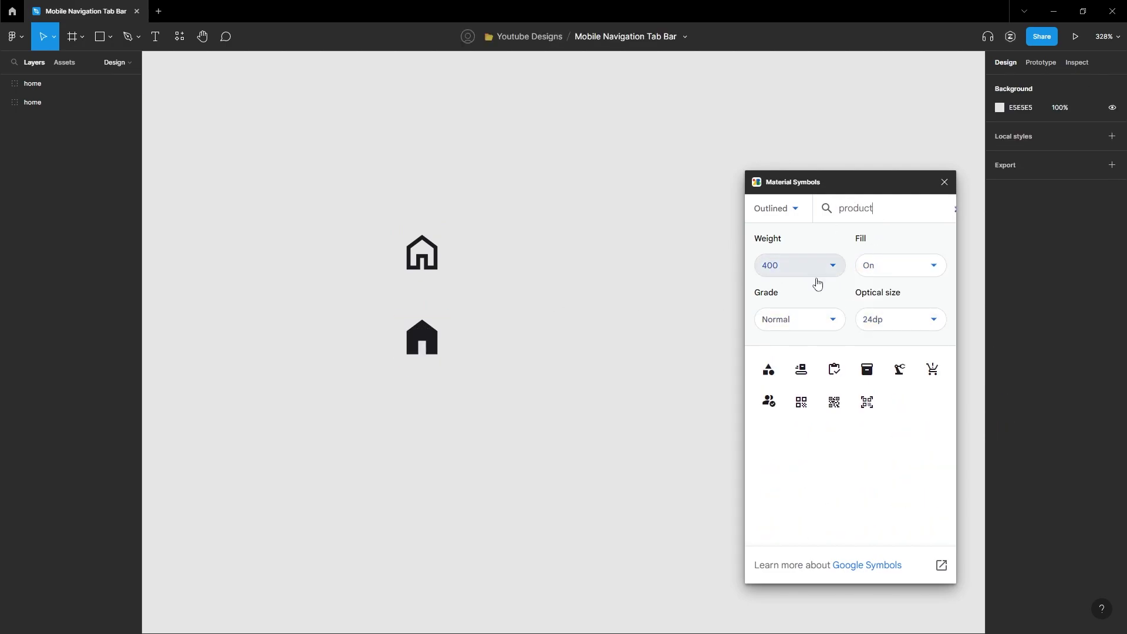
pyautogui.moveTo(769, 369); pyautogui.dragTo(522, 258)
pyautogui.click(920, 274)
pyautogui.click(895, 310)
pyautogui.click(619, 332)
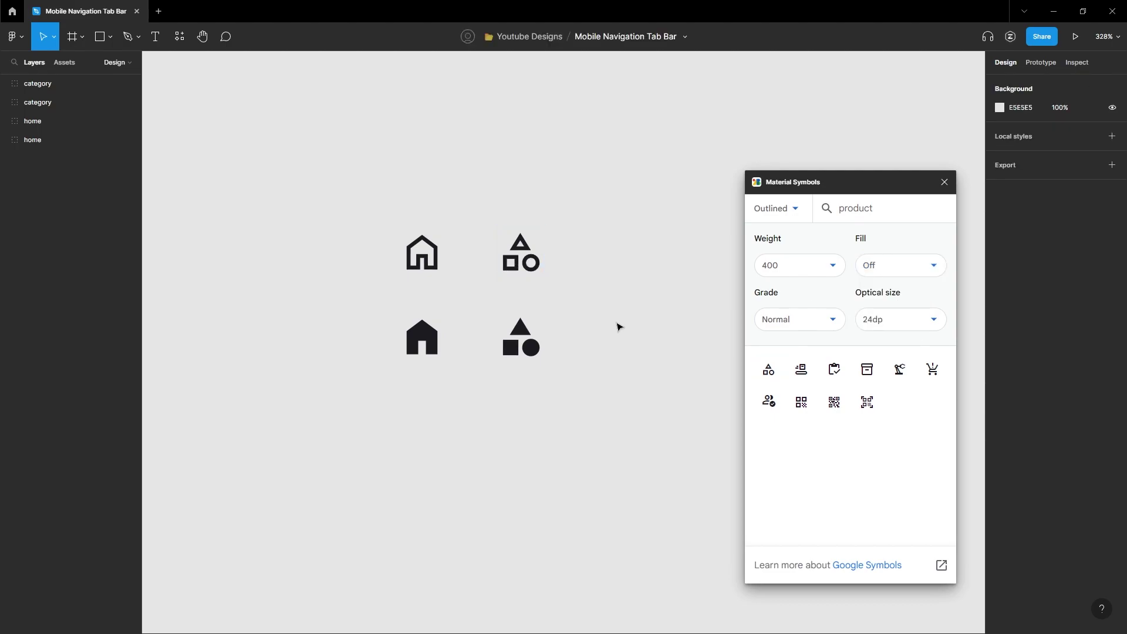
pyautogui.moveTo(626, 349); pyautogui.dragTo(513, 353)
# Step: Search 'Cart' and add a filled shopping bag icon beside the category icons
pyautogui.doubleClick(866, 208)
pyautogui.write('Cart')
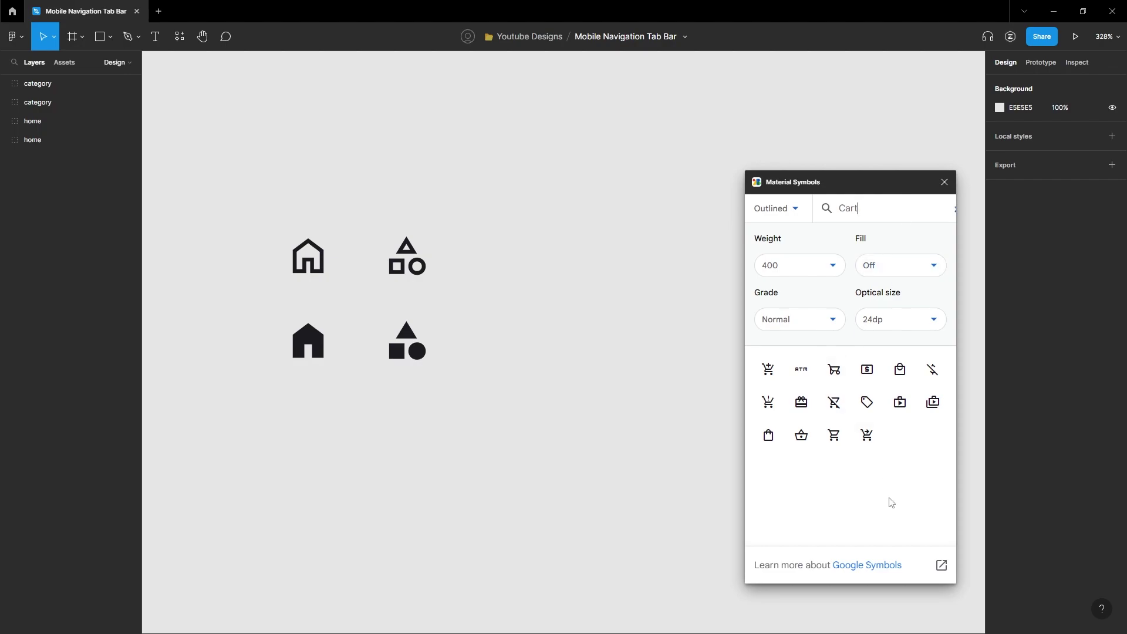
pyautogui.moveTo(904, 374); pyautogui.dragTo(519, 351)
pyautogui.click(895, 267)
pyautogui.click(893, 310)
pyautogui.hscroll(3, 581, 388)
pyautogui.click(551, 405)
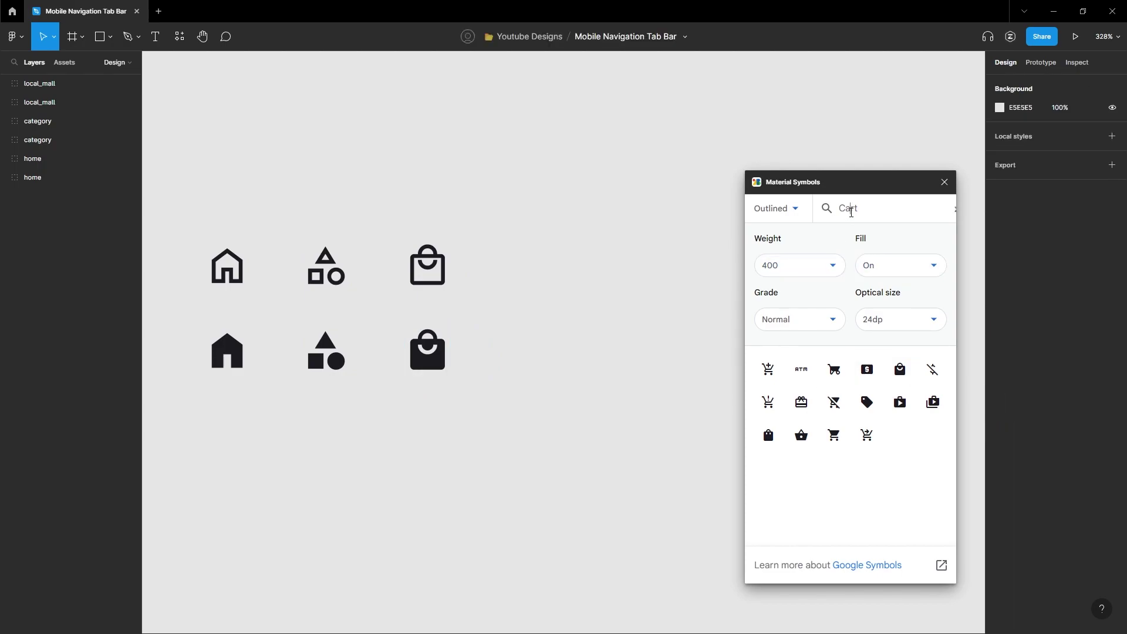
# Step: Search 'User' and add the person icon, with the upper one outlined
pyautogui.doubleClick(851, 212)
pyautogui.write('User')
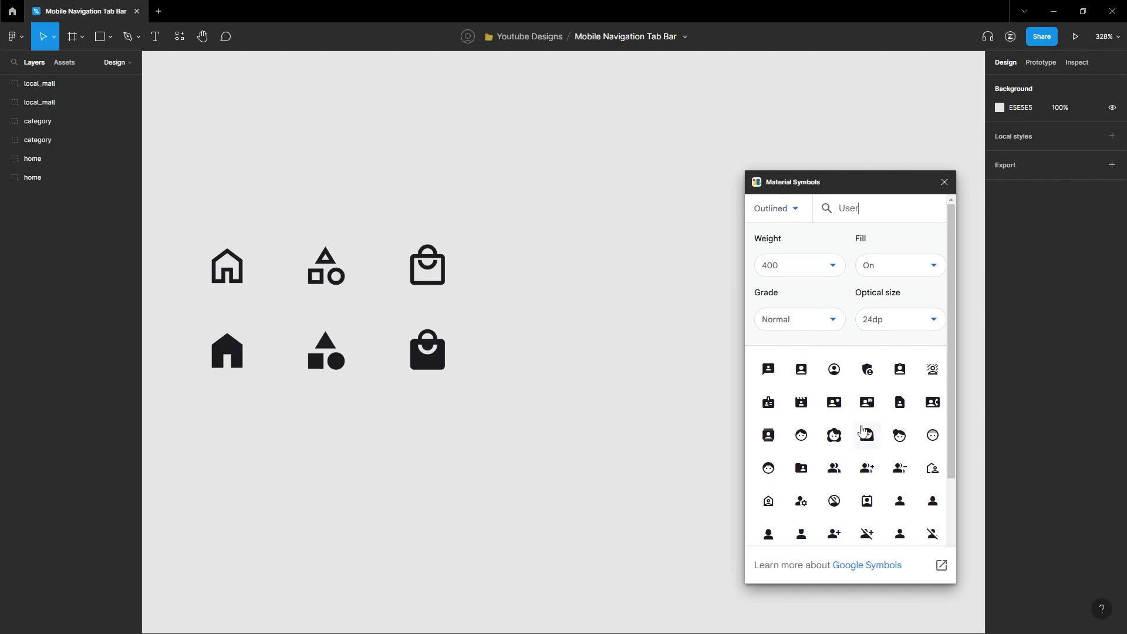
pyautogui.scroll(-1, 863, 432)
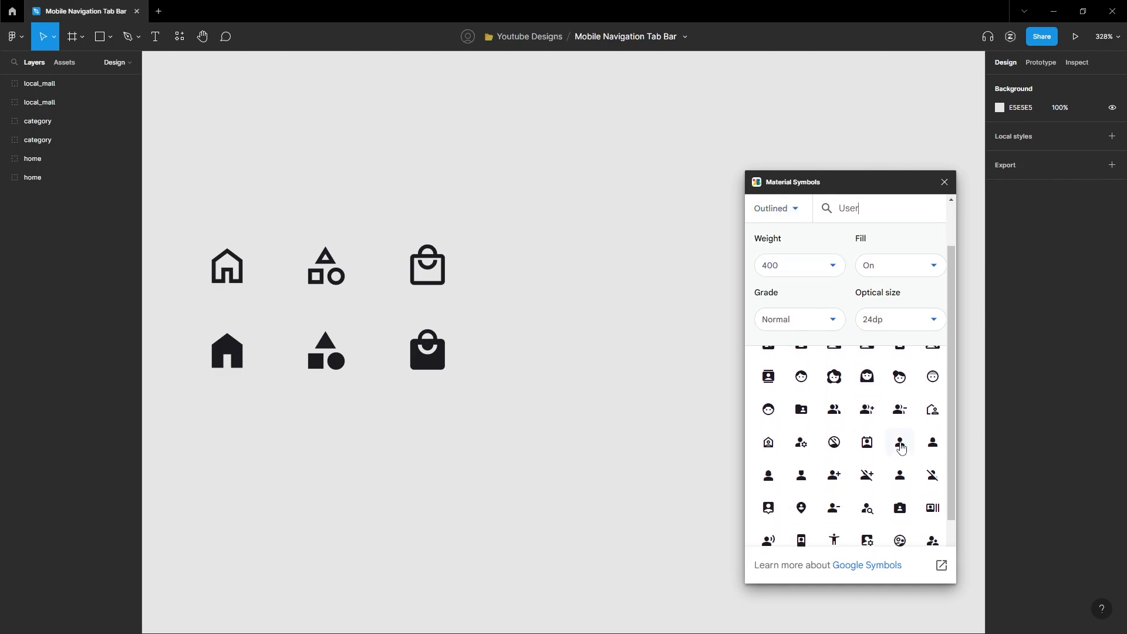
pyautogui.moveTo(901, 447); pyautogui.dragTo(657, 299)
pyautogui.click(900, 267)
pyautogui.click(899, 303)
pyautogui.click(657, 299)
# Step: Close the plugin and turn all eight icons into separate components
pyautogui.click(945, 182)
pyautogui.scroll(-2, 774, 251)
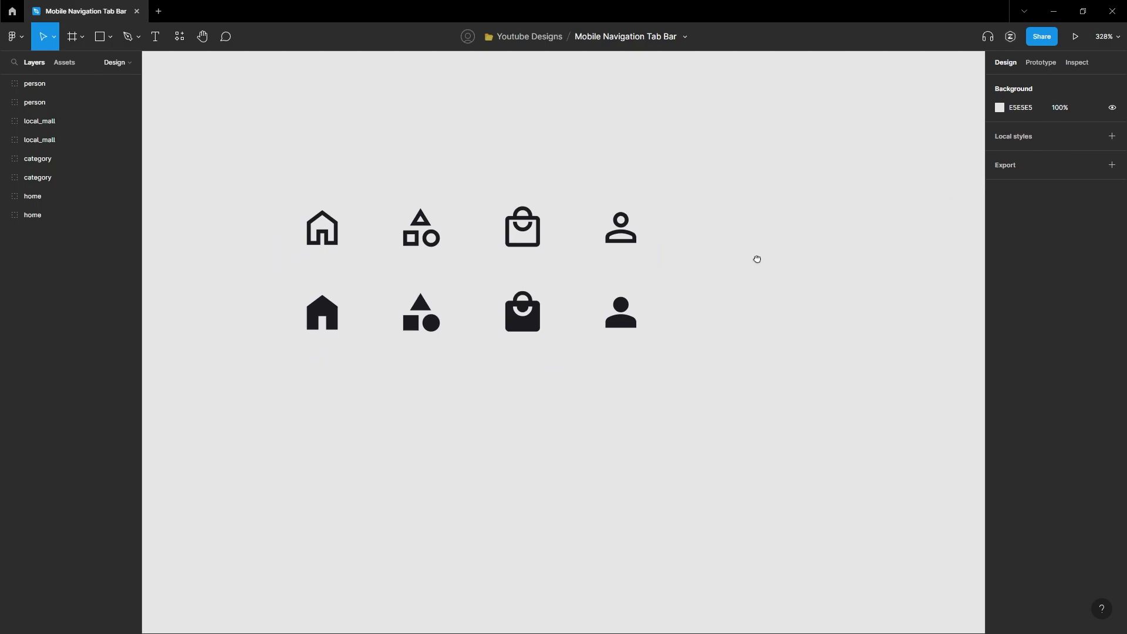
pyautogui.hscroll(-2, 339, 166)
pyautogui.moveTo(339, 166); pyautogui.dragTo(795, 350)
pyautogui.hscroll(-2, 546, 95)
pyautogui.scroll(-1, 546, 95)
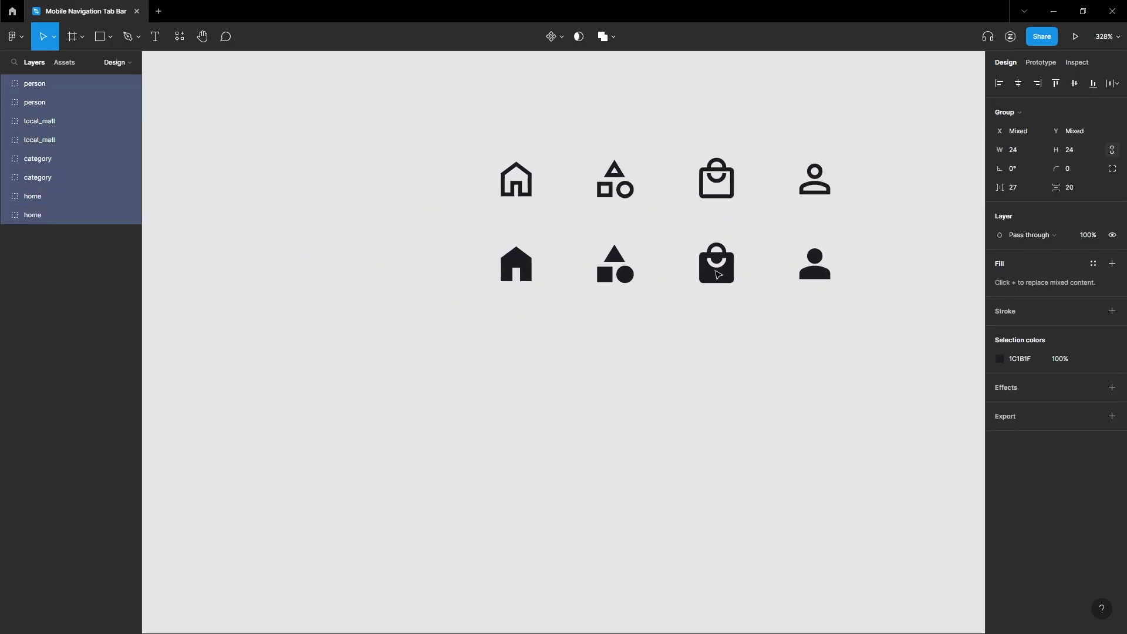
pyautogui.click(557, 37)
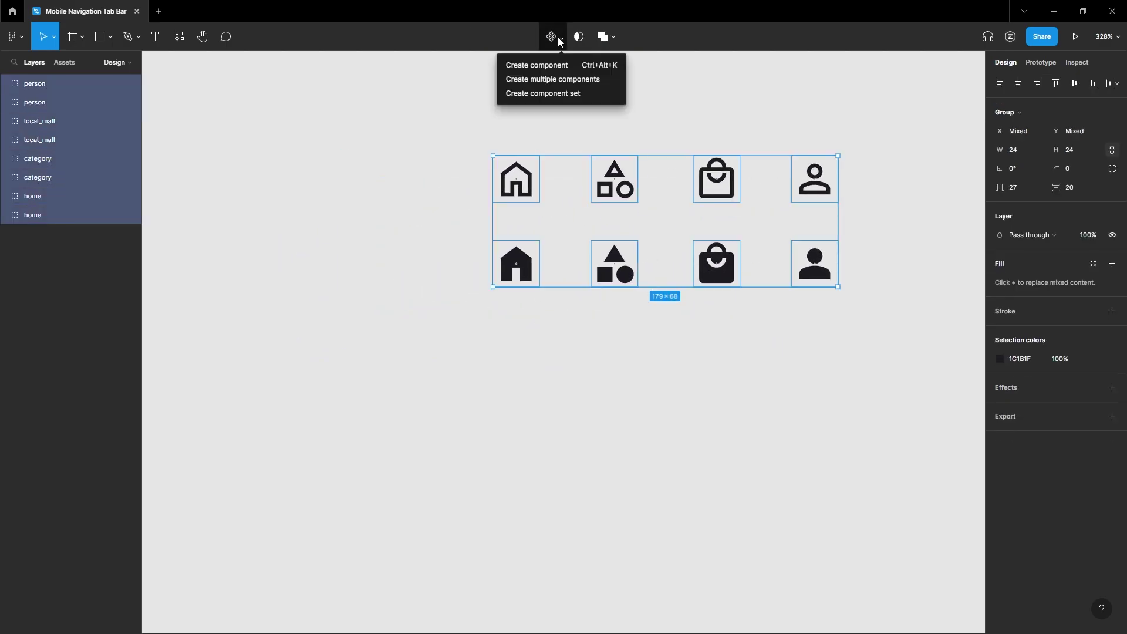
pyautogui.click(541, 87)
pyautogui.moveTo(422, 191); pyautogui.dragTo(518, 182)
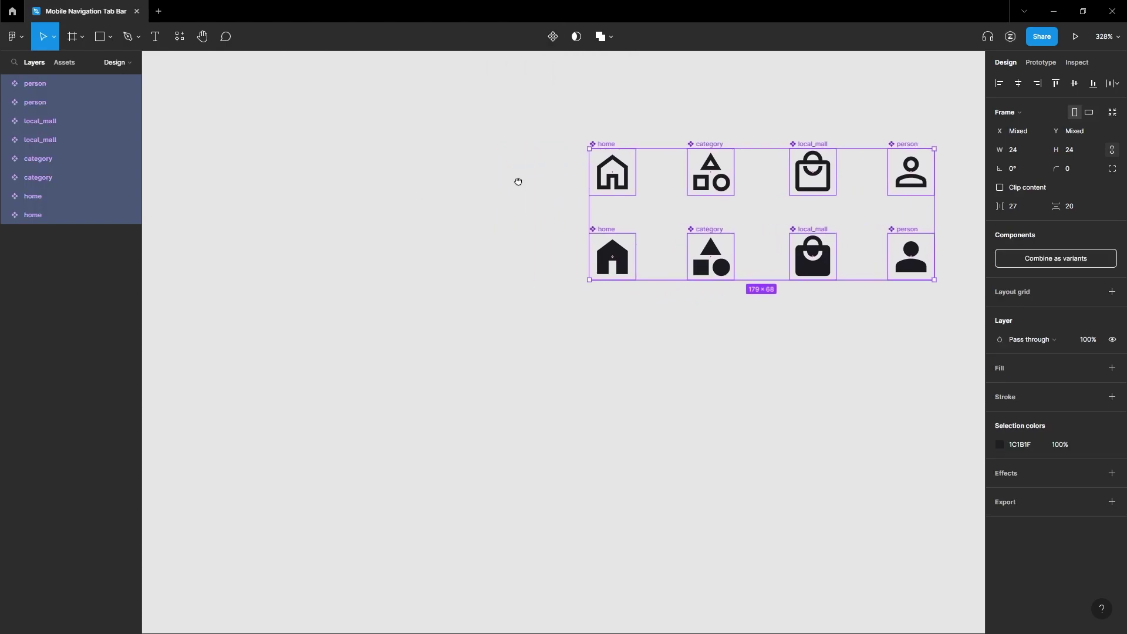
pyautogui.hscroll(-3, 616, 170)
pyautogui.scroll(-1, 616, 171)
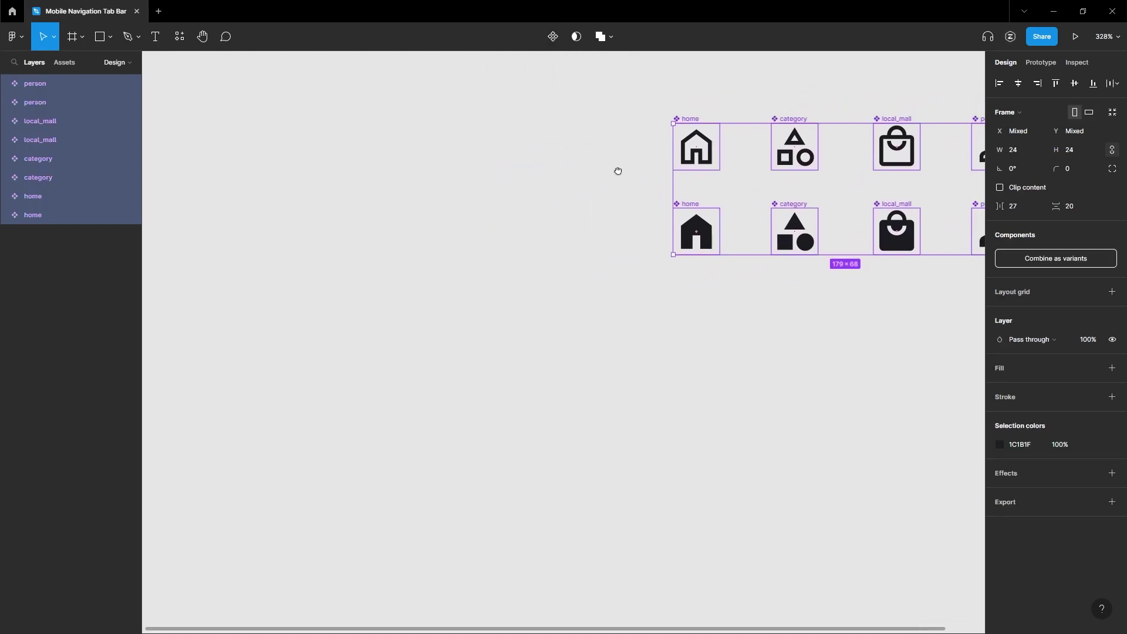
pyautogui.click(608, 353)
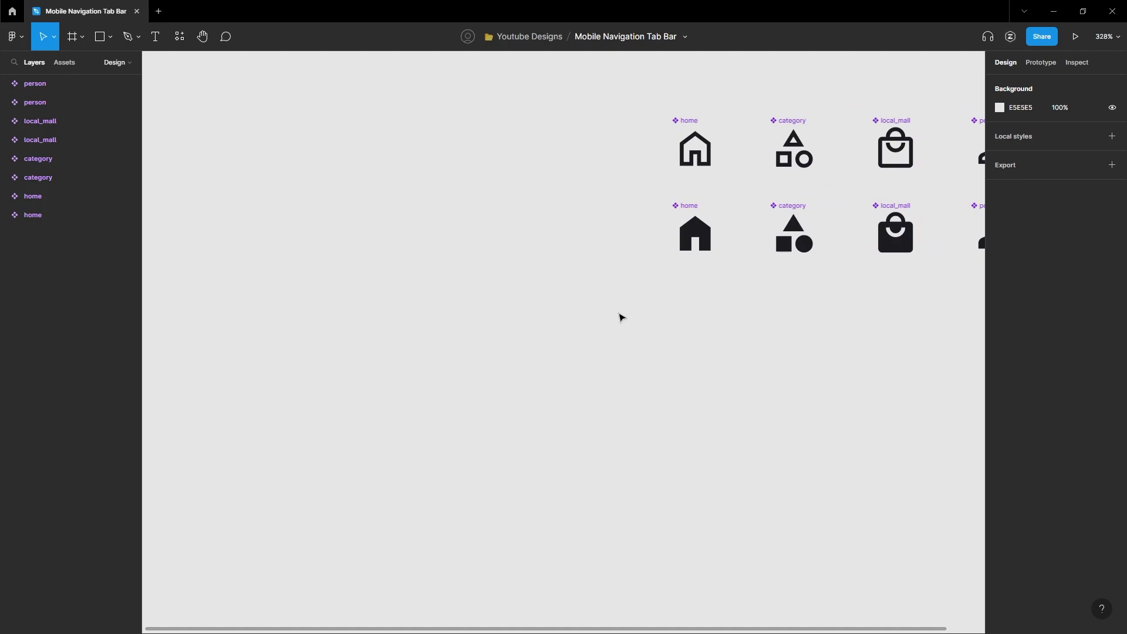
# Step: Copy the outline home icon out and centre a 'Label' text below it
pyautogui.moveTo(685, 120); pyautogui.dragTo(403, 338)
pyautogui.moveTo(452, 443); pyautogui.dragTo(614, 395)
pyautogui.press('t')
pyautogui.click(606, 391)
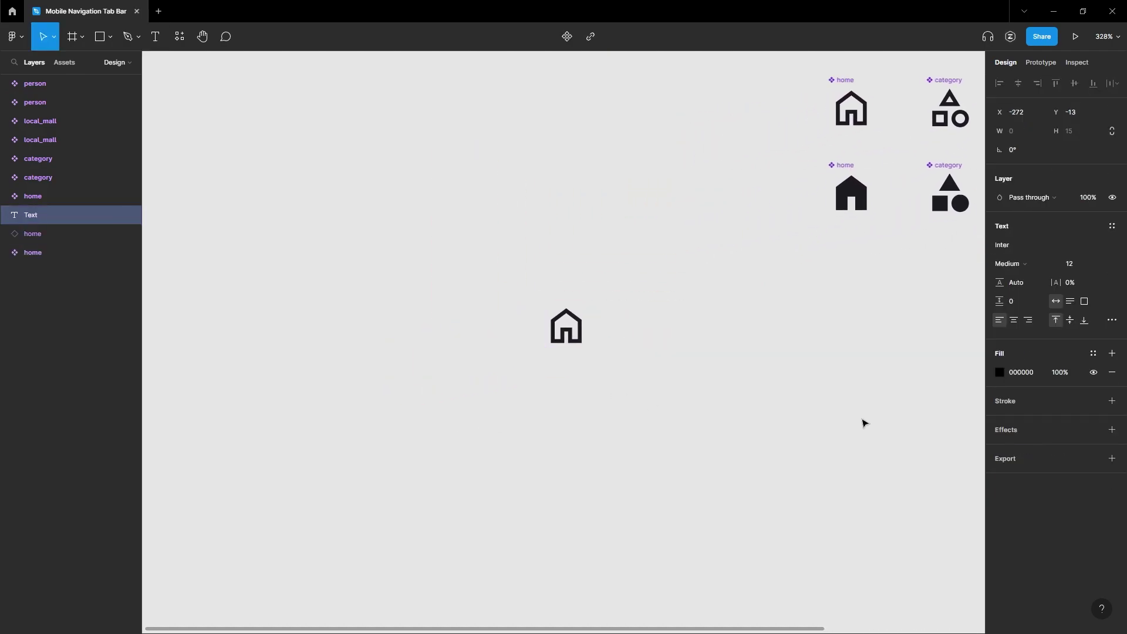
pyautogui.write('Label')
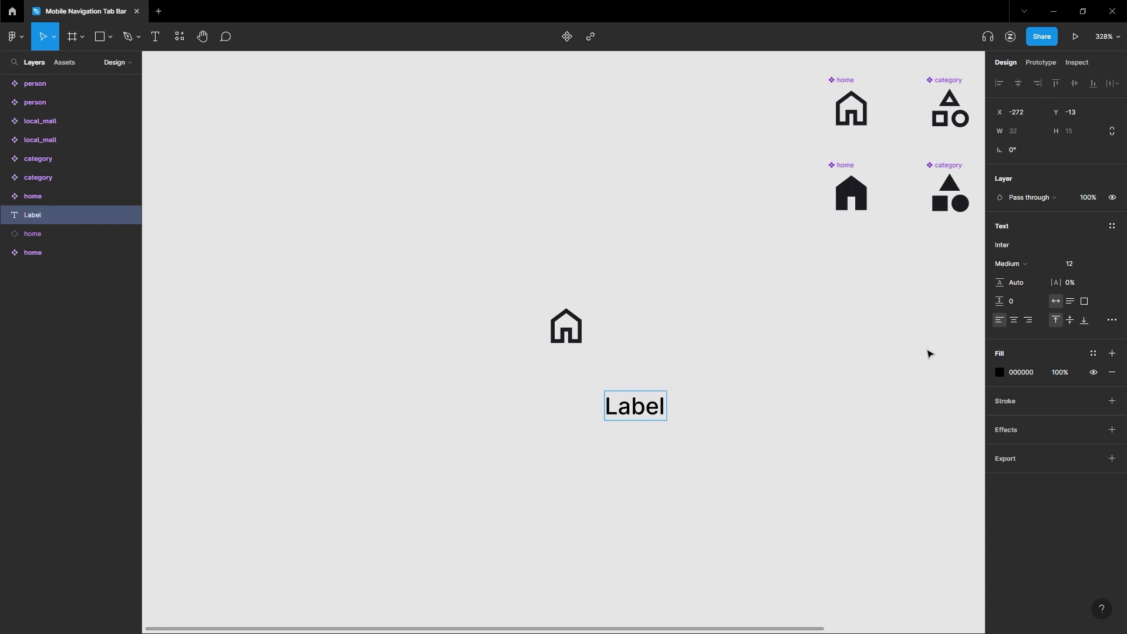
pyautogui.press('Escape')
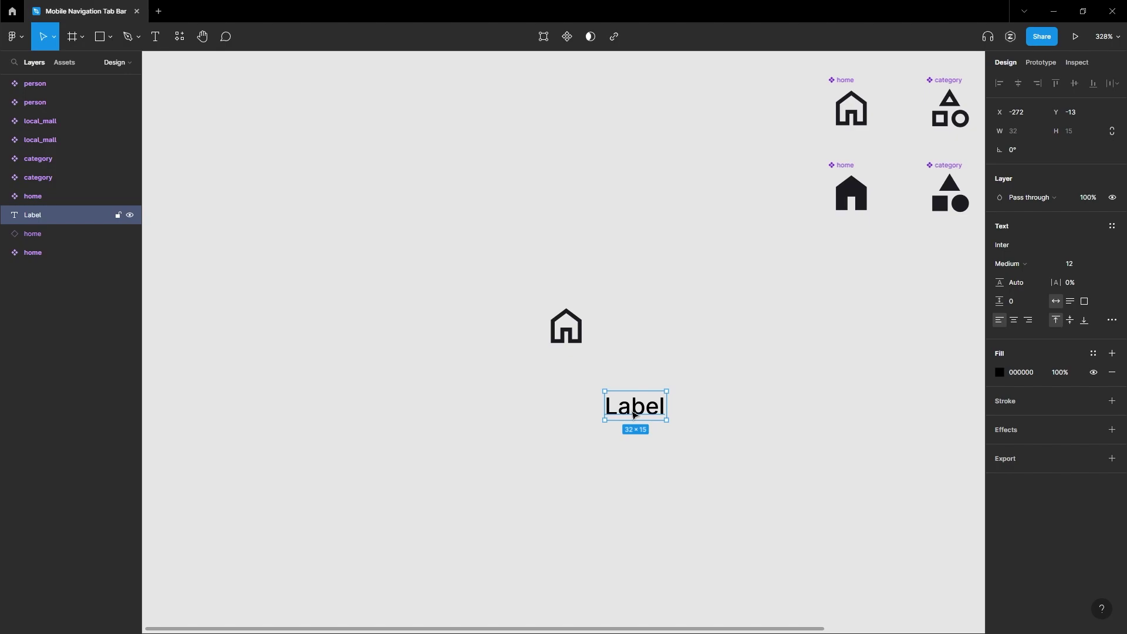
pyautogui.moveTo(634, 415); pyautogui.dragTo(564, 374)
pyautogui.click(496, 272)
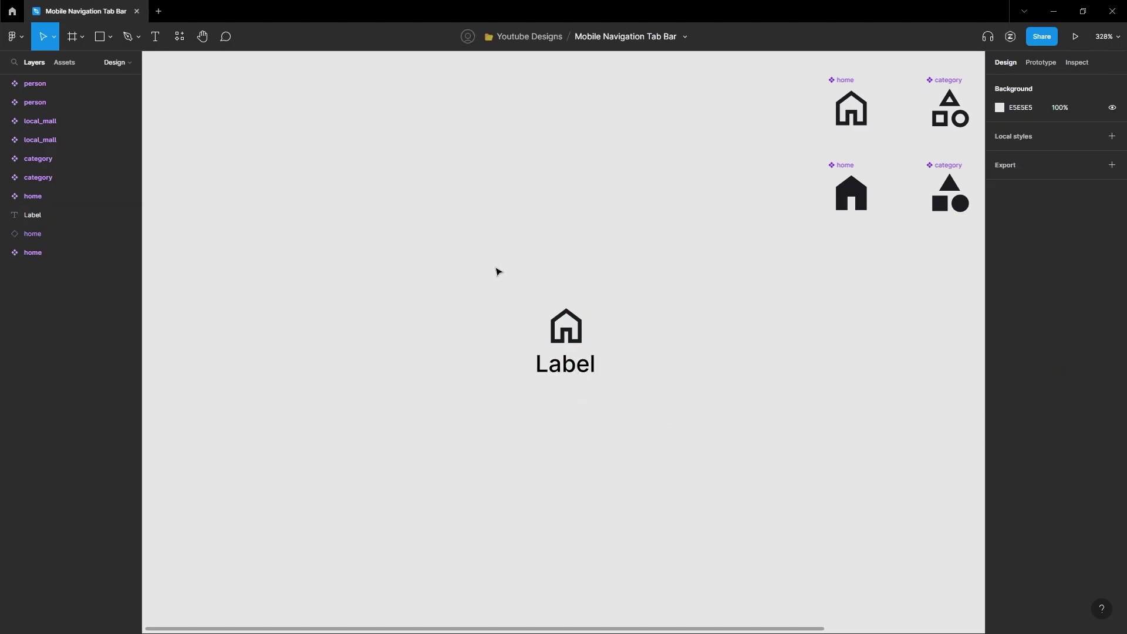
# Step: Wrap the icon and label in an auto layout with an 8 gap
pyautogui.moveTo(496, 271); pyautogui.dragTo(611, 401)
pyautogui.hotkey('shift', 'a')
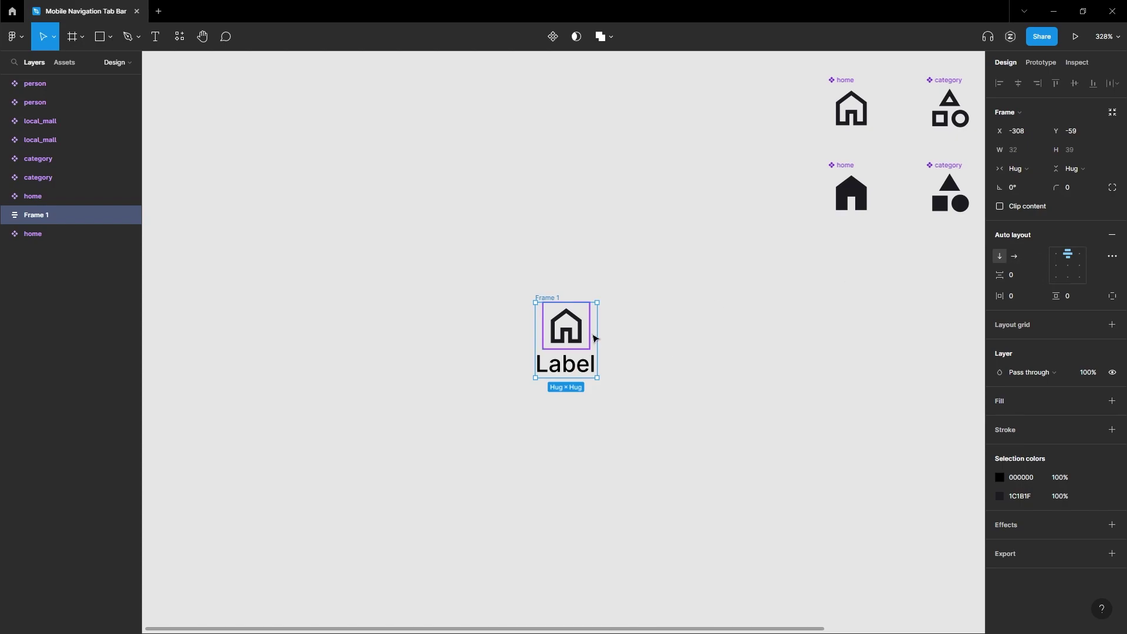
pyautogui.click(1016, 278)
pyautogui.write('8')
pyautogui.press('Return')
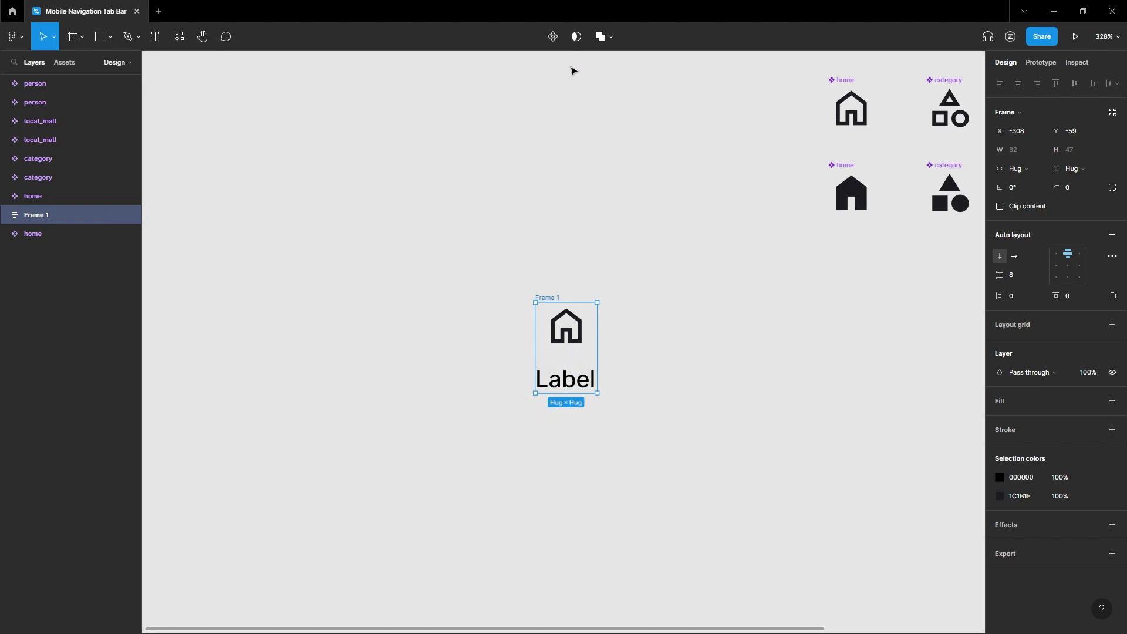
# Step: Make the auto layout frame a component named Tab
pyautogui.click(553, 36)
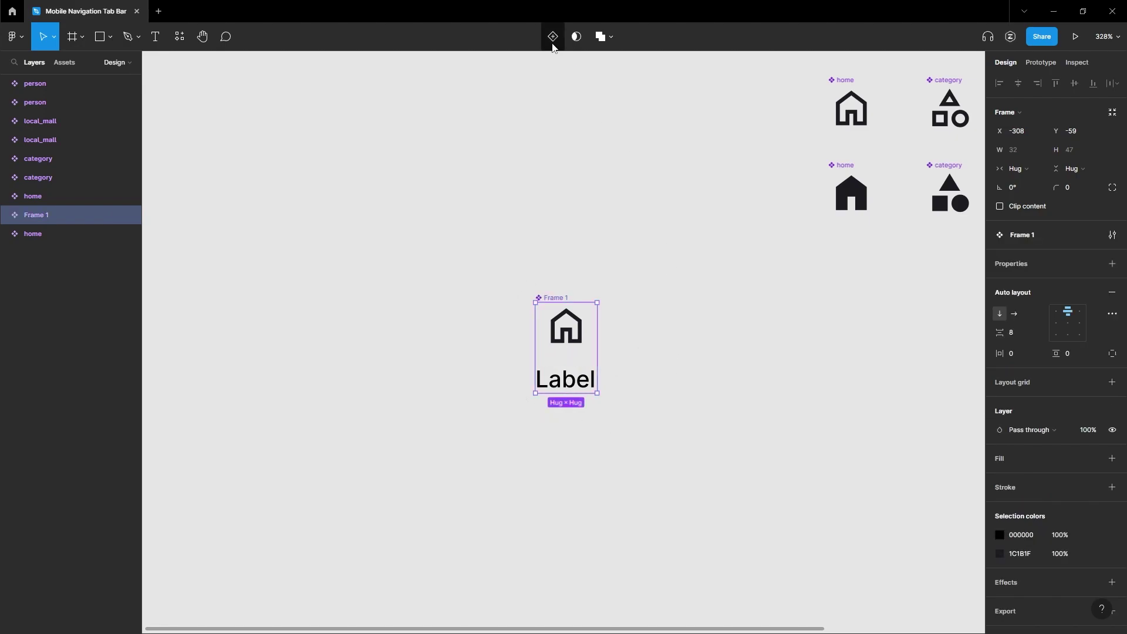
pyautogui.doubleClick(561, 298)
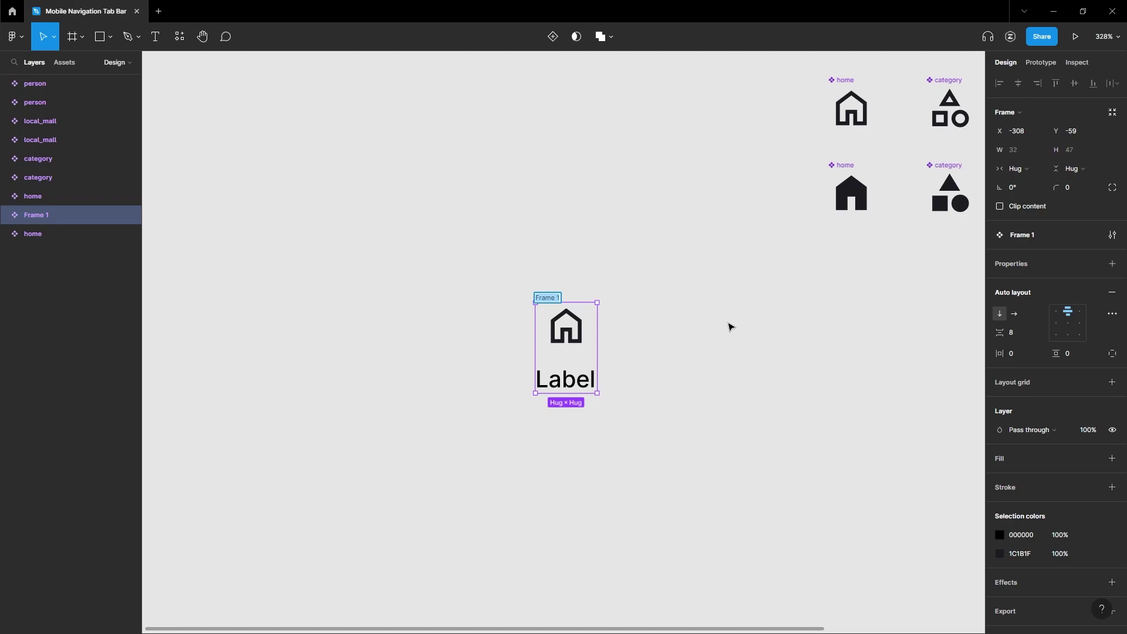
pyautogui.write('Tab')
pyautogui.press('Return')
pyautogui.hscroll(2, 664, 357)
pyautogui.scroll(-1, 664, 357)
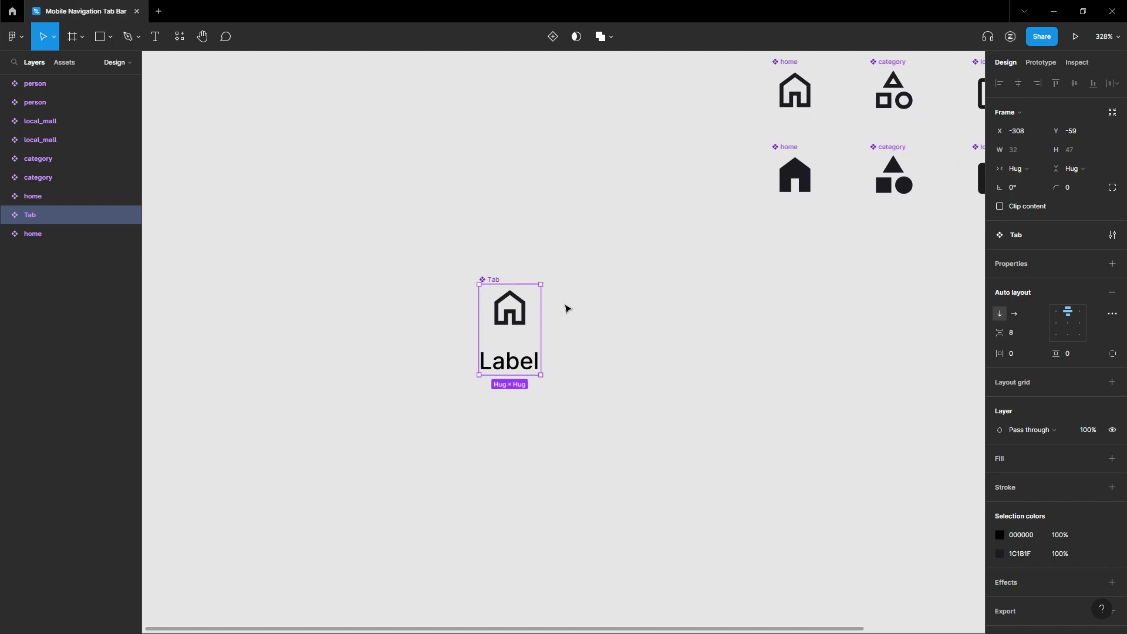
# Step: Add an 'Icon' instance swap property to the home icon and a text property to Label
pyautogui.click(503, 309)
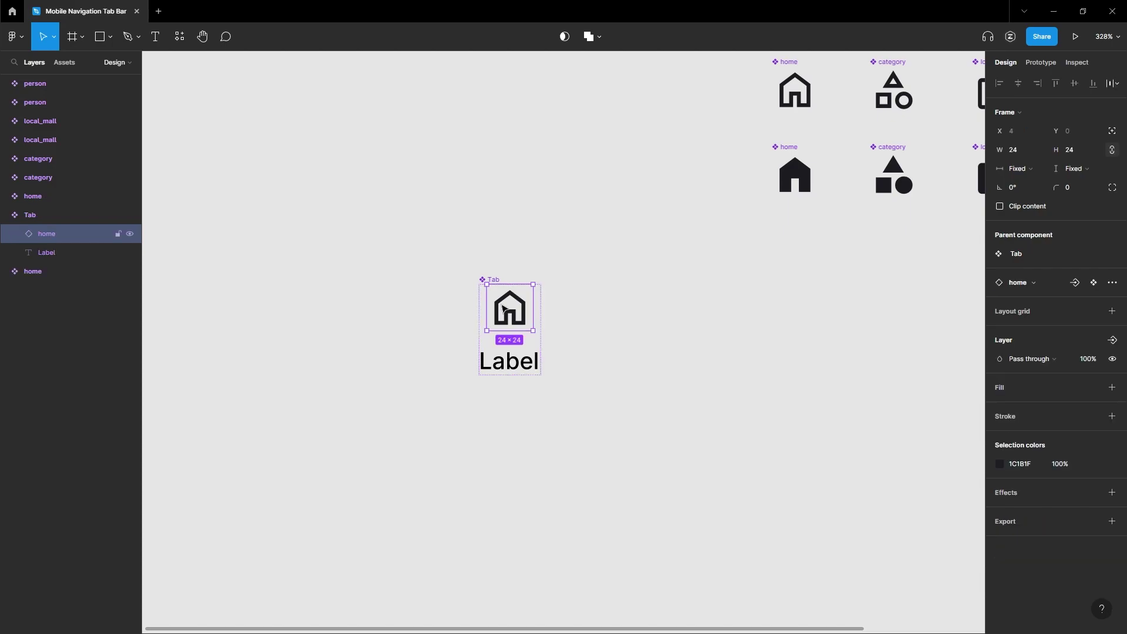
pyautogui.click(1074, 284)
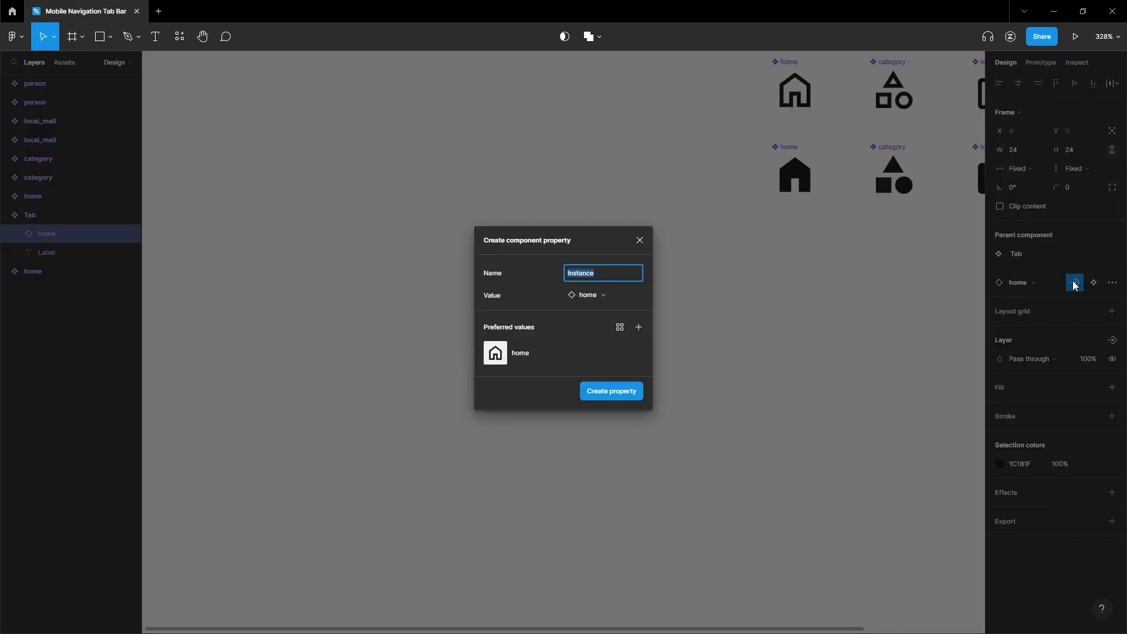
pyautogui.write('Icon')
pyautogui.press('Return')
pyautogui.click(527, 372)
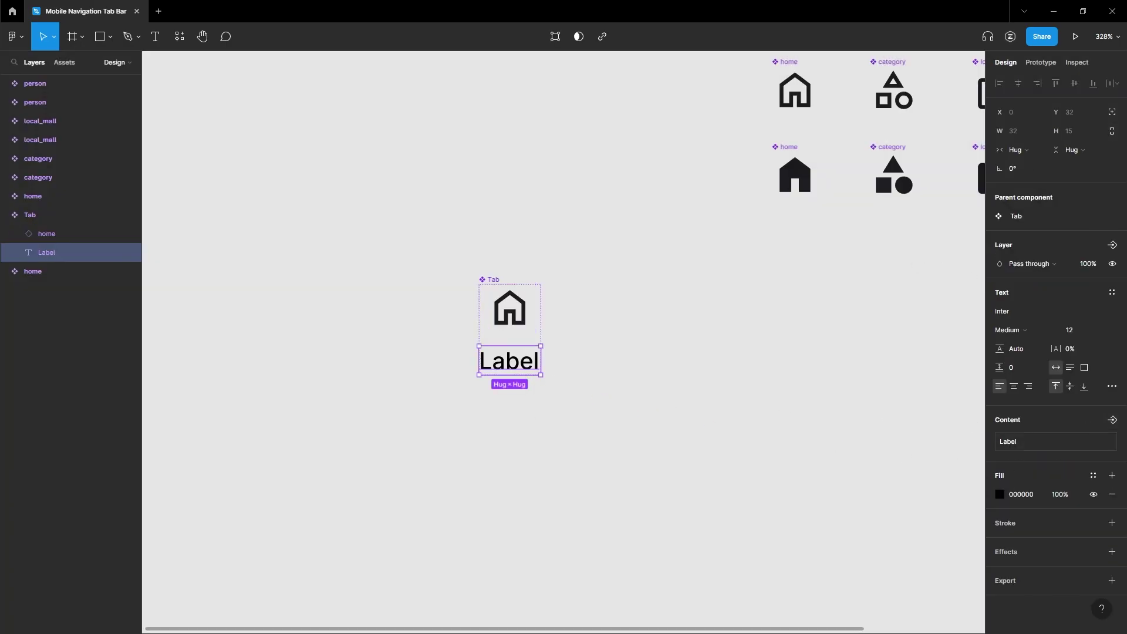
pyautogui.click(1111, 420)
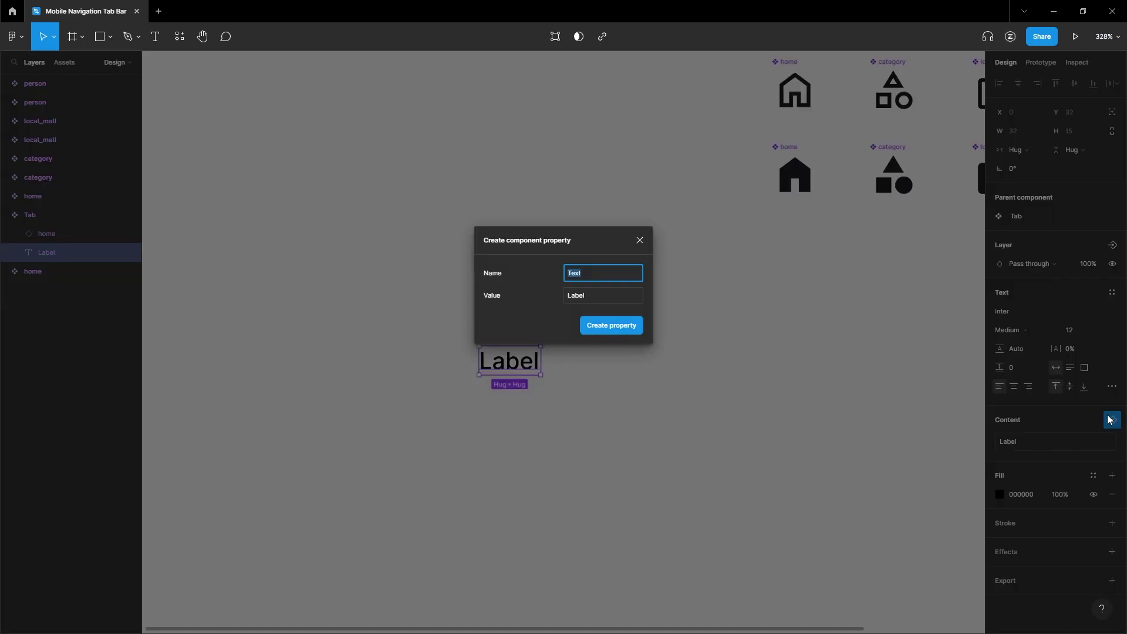
pyautogui.click(611, 325)
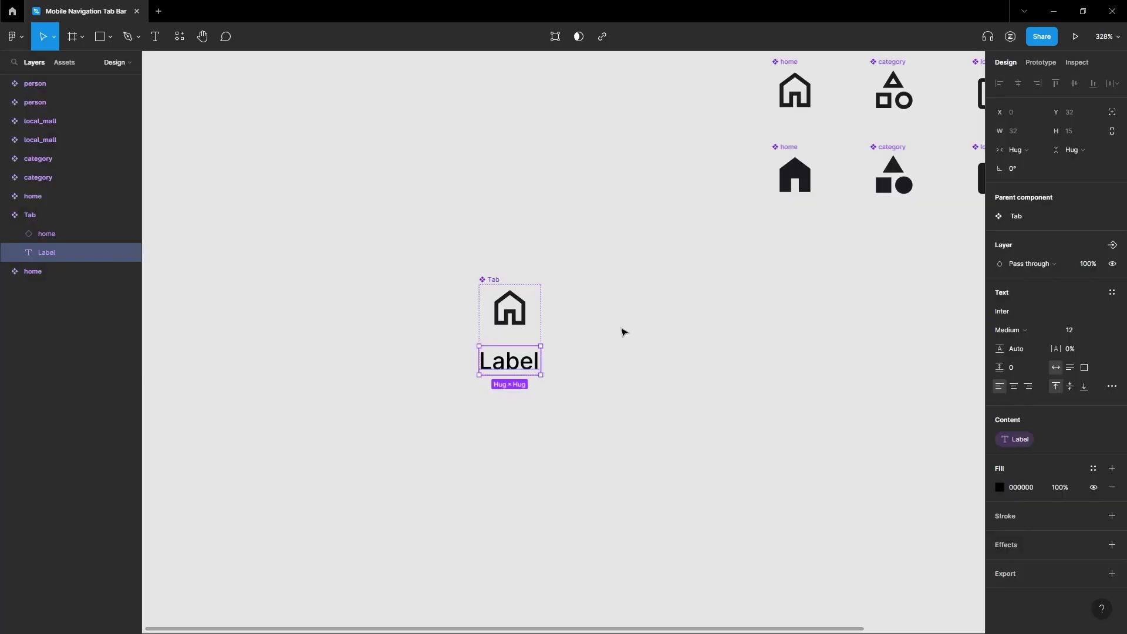
# Step: Place a Tab instance labelled 'Home' and duplicate it into a row of four
pyautogui.moveTo(496, 283); pyautogui.dragTo(385, 219)
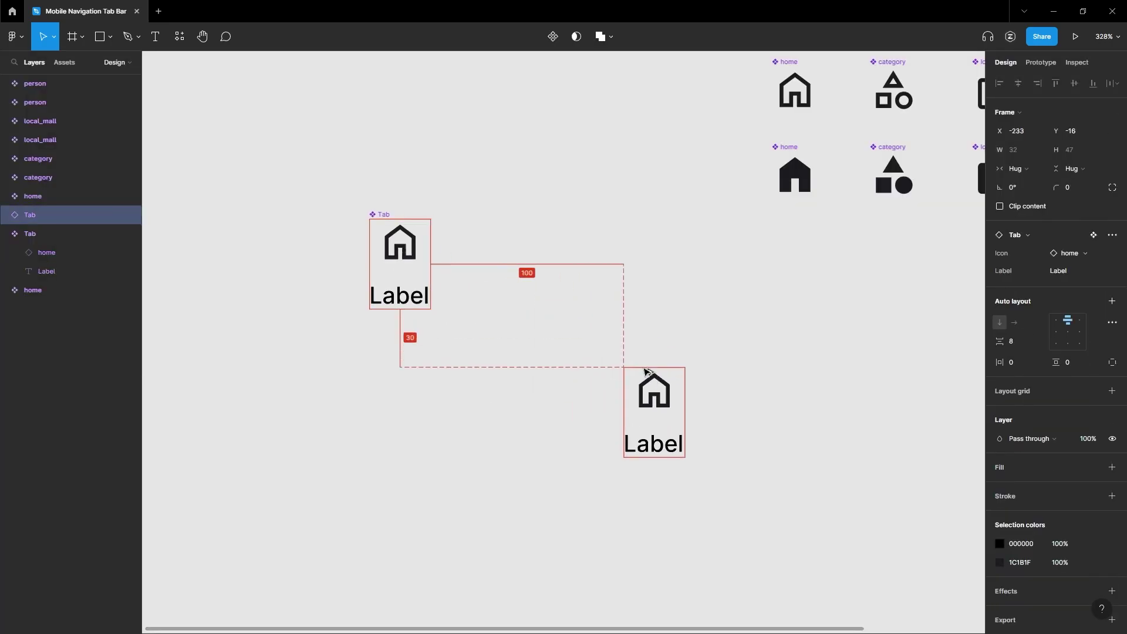
pyautogui.moveTo(646, 374); pyautogui.dragTo(649, 376)
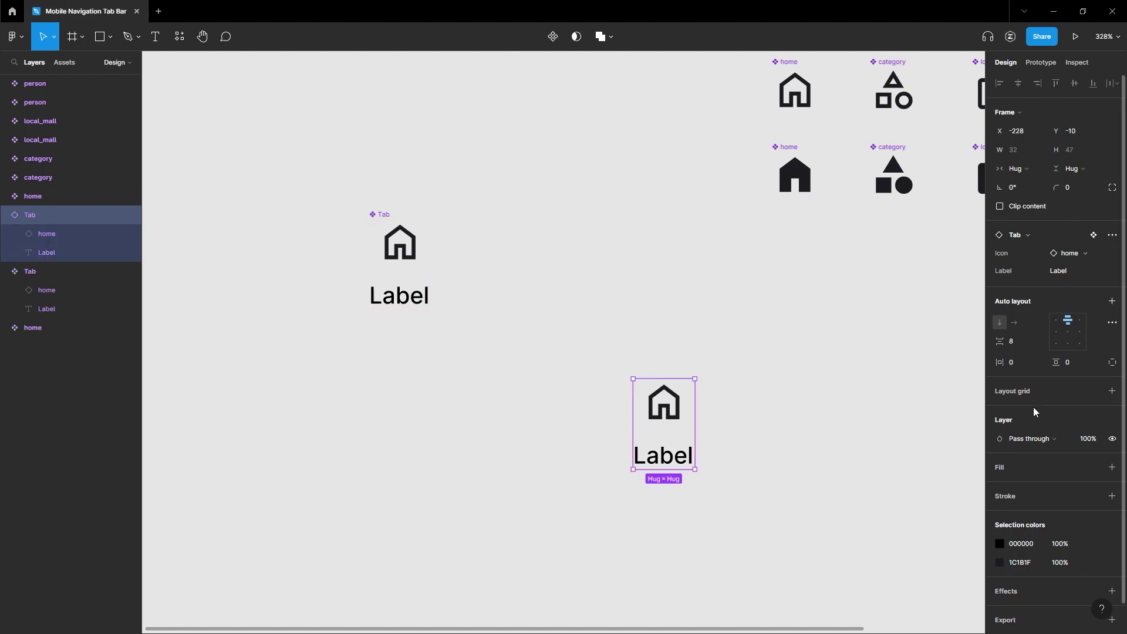
pyautogui.click(1075, 272)
pyautogui.write('Home')
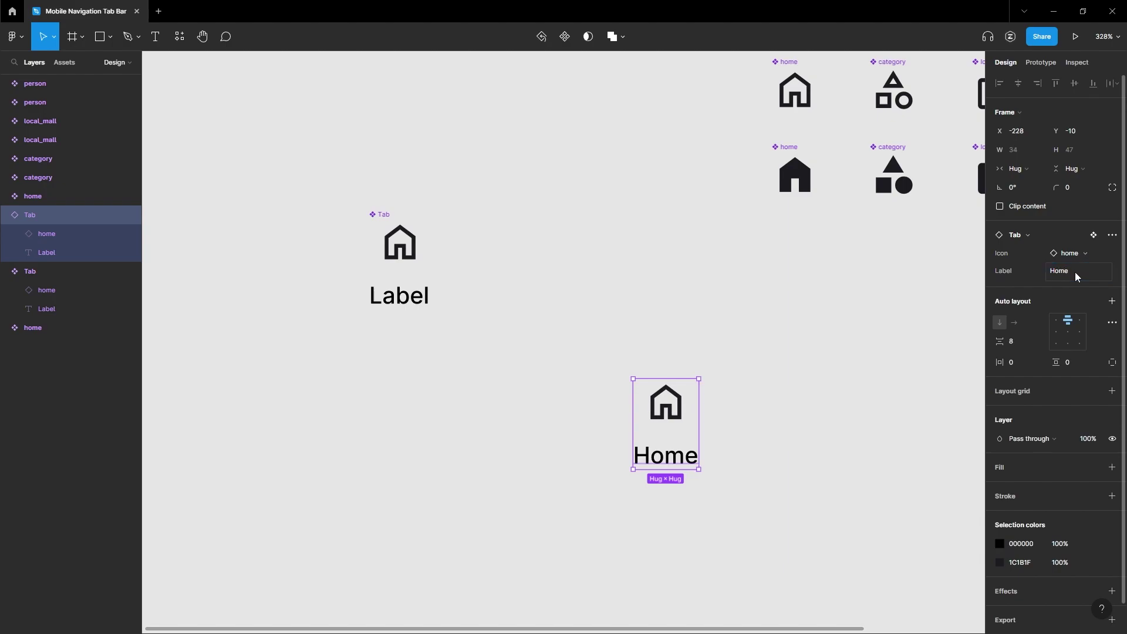
pyautogui.press('Return')
pyautogui.moveTo(757, 408); pyautogui.dragTo(655, 370)
pyautogui.moveTo(578, 369); pyautogui.dragTo(662, 363)
pyautogui.hotkey('ctrl', 'd')
pyautogui.hotkey('ctrl', 'd')
# Step: Swap the second, third and fourth tabs' icons to category, shopping bag and person
pyautogui.click(641, 376)
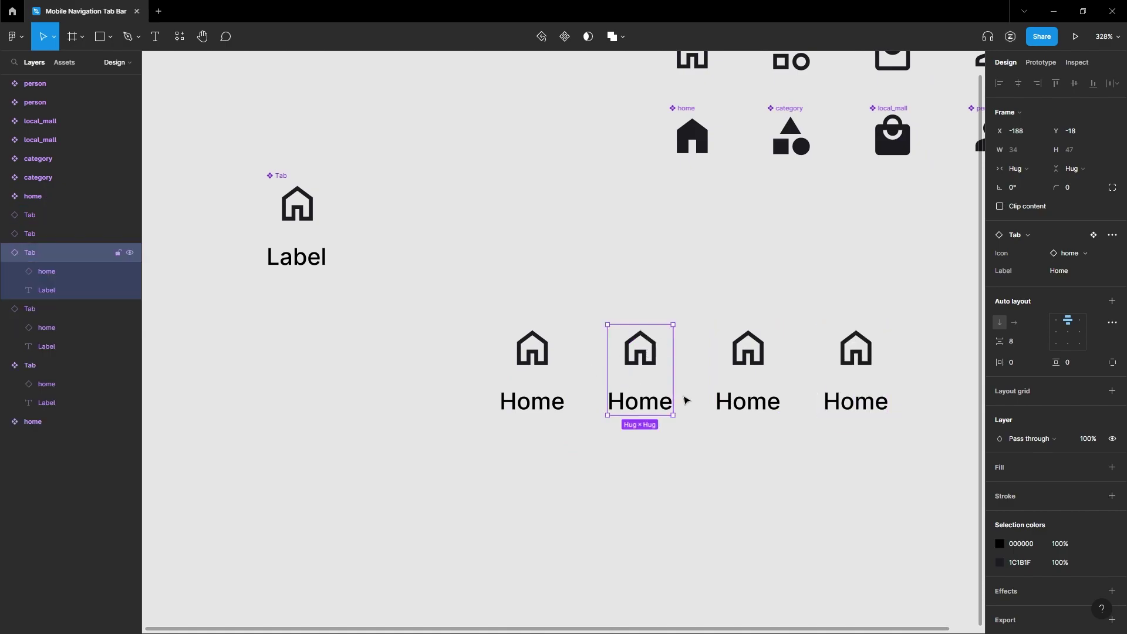
pyautogui.click(1081, 253)
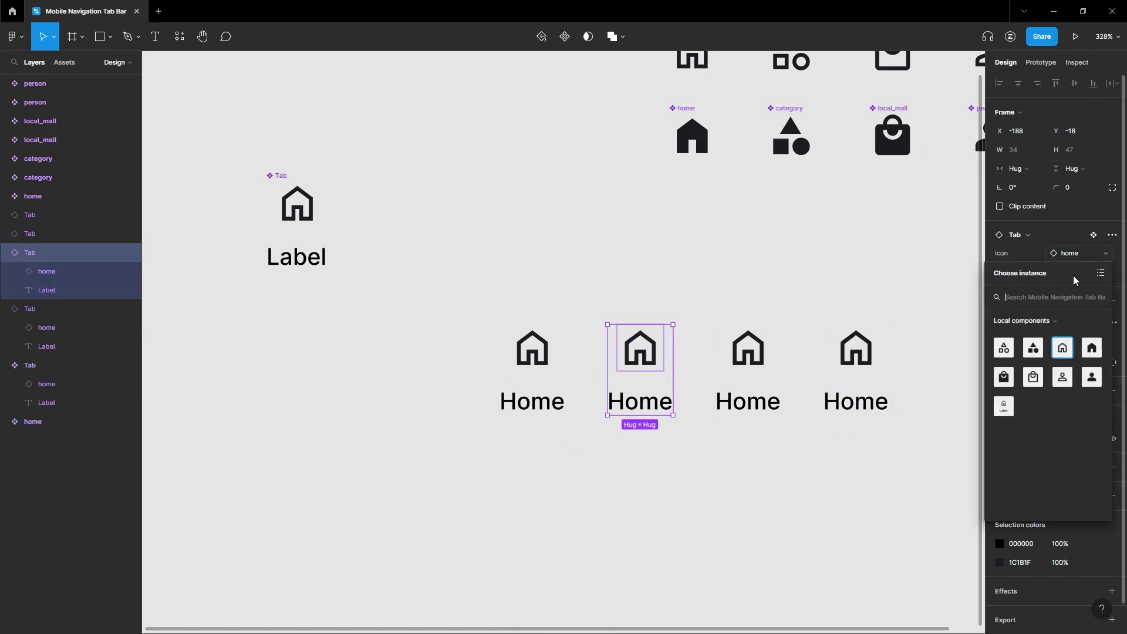
pyautogui.click(1036, 349)
pyautogui.click(735, 386)
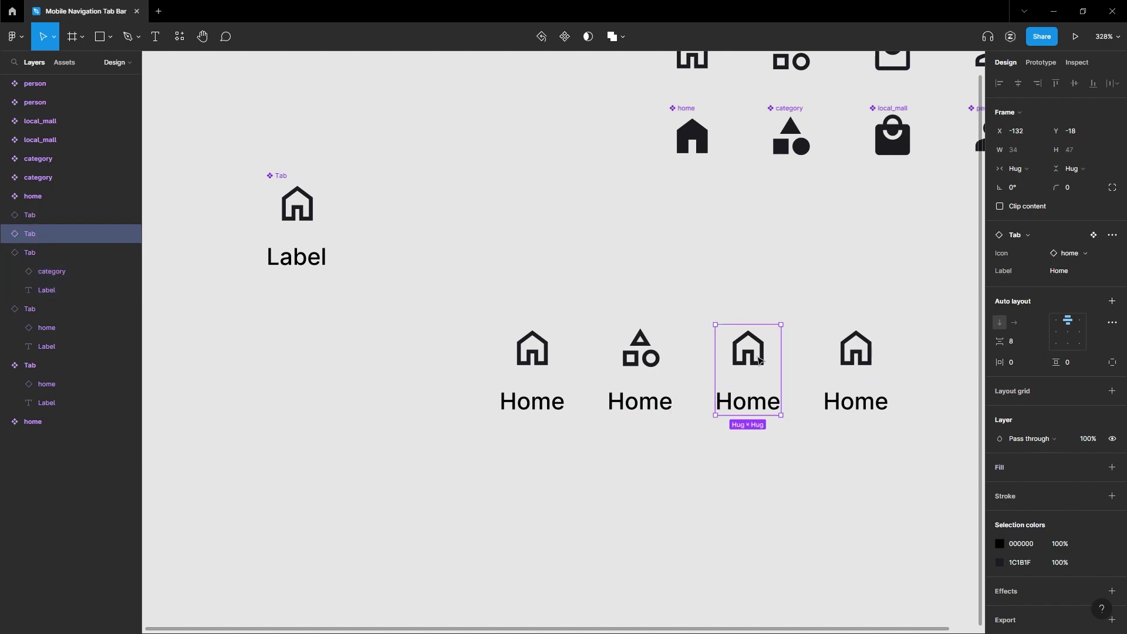
pyautogui.click(1070, 254)
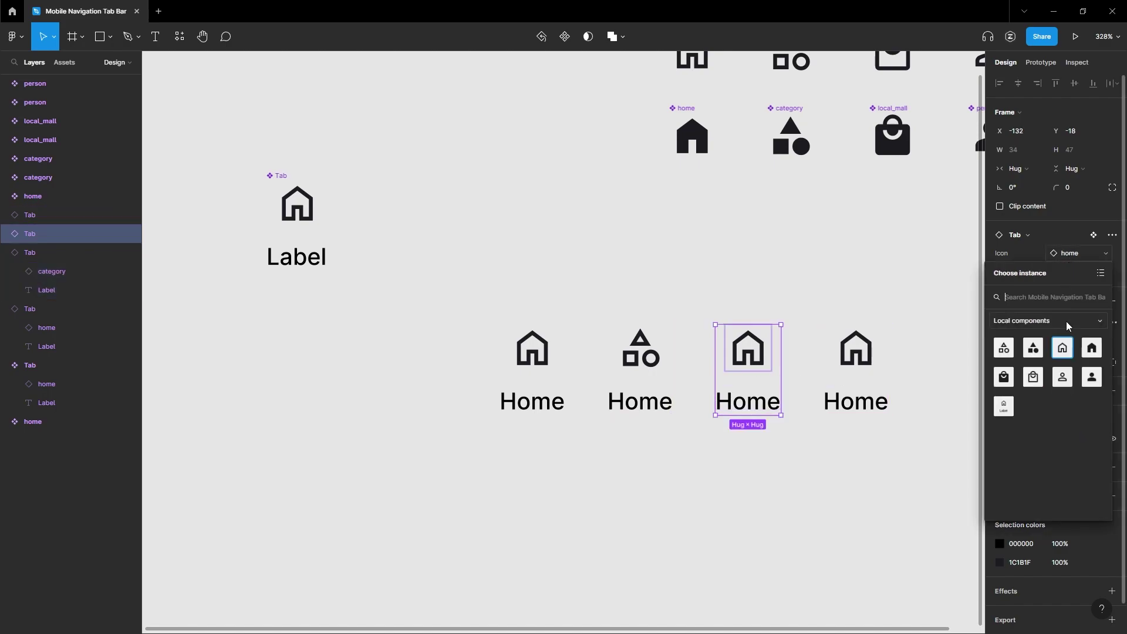
pyautogui.click(1033, 377)
pyautogui.click(857, 376)
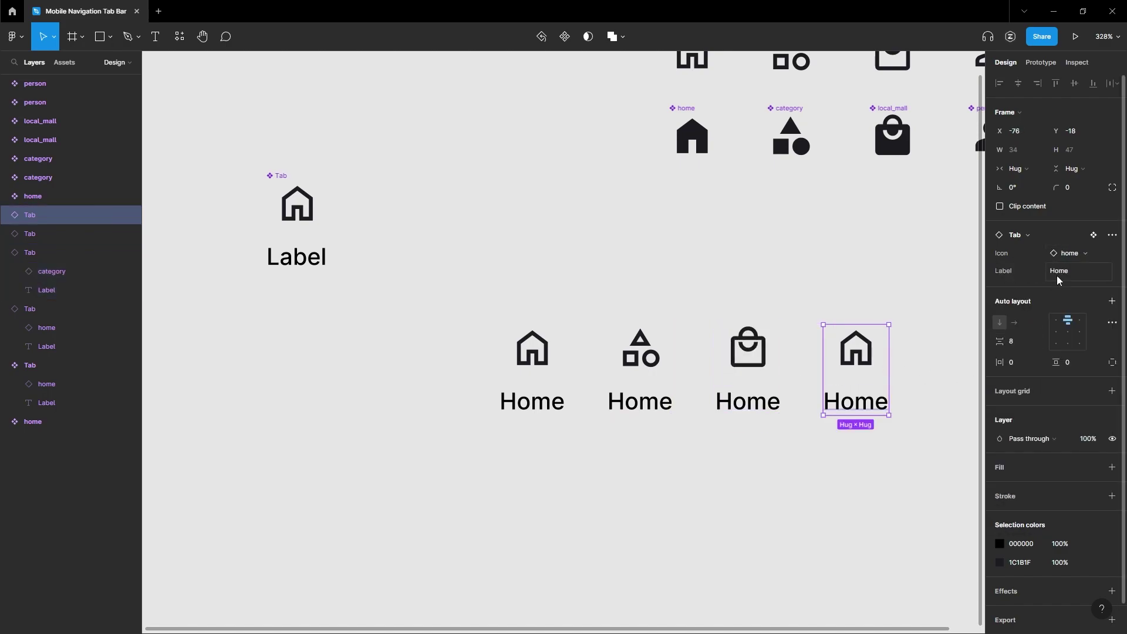
pyautogui.click(1079, 259)
pyautogui.click(1062, 377)
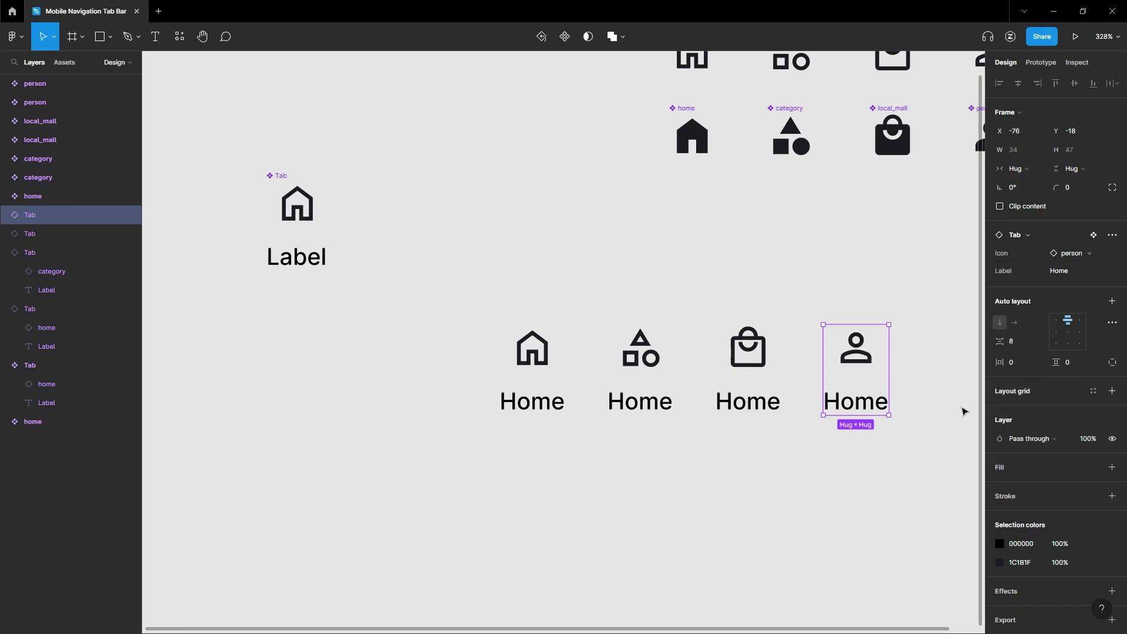
pyautogui.click(810, 497)
pyautogui.hscroll(2, 763, 470)
pyautogui.scroll(-1, 763, 469)
pyautogui.click(537, 329)
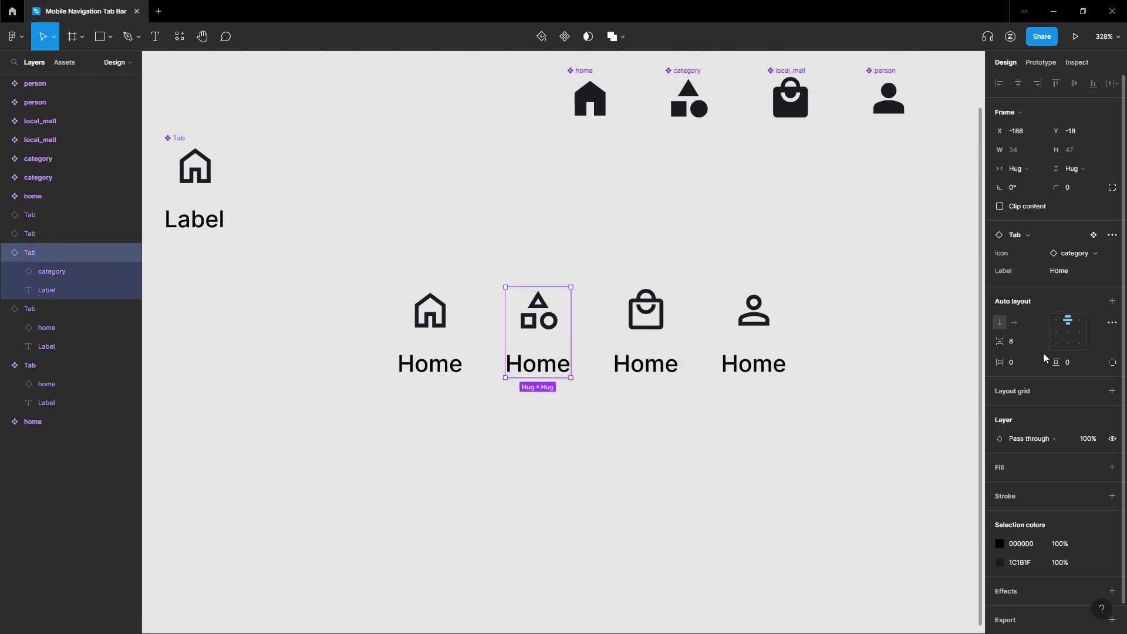
# Step: Set the Label property of the last three tabs to Products, Cart and Profile
pyautogui.click(1066, 267)
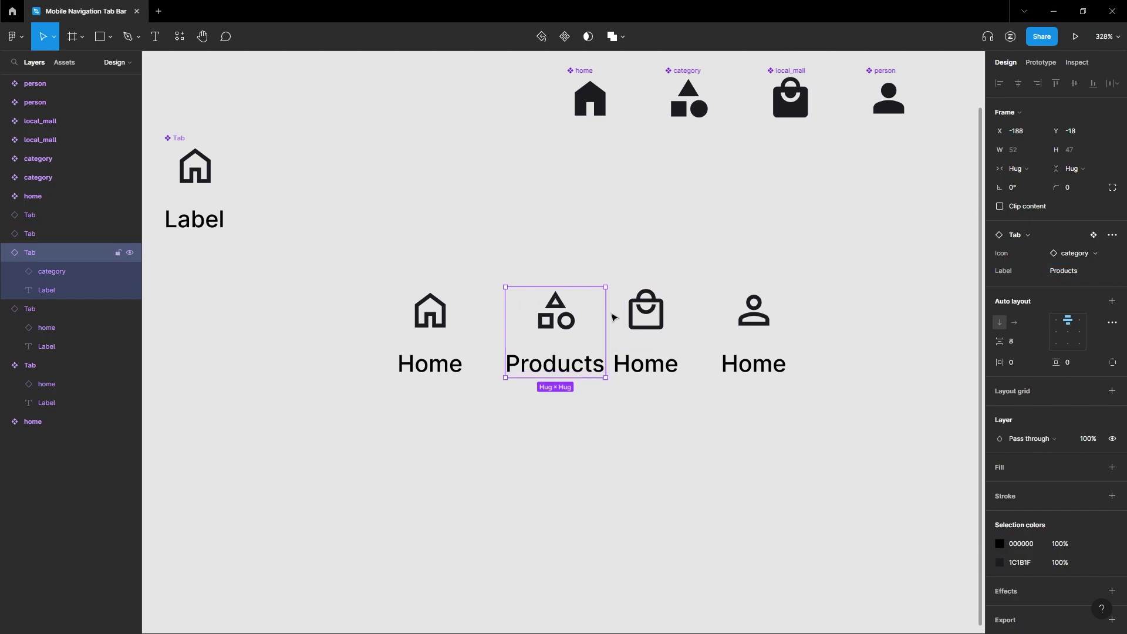
pyautogui.press('Tab')
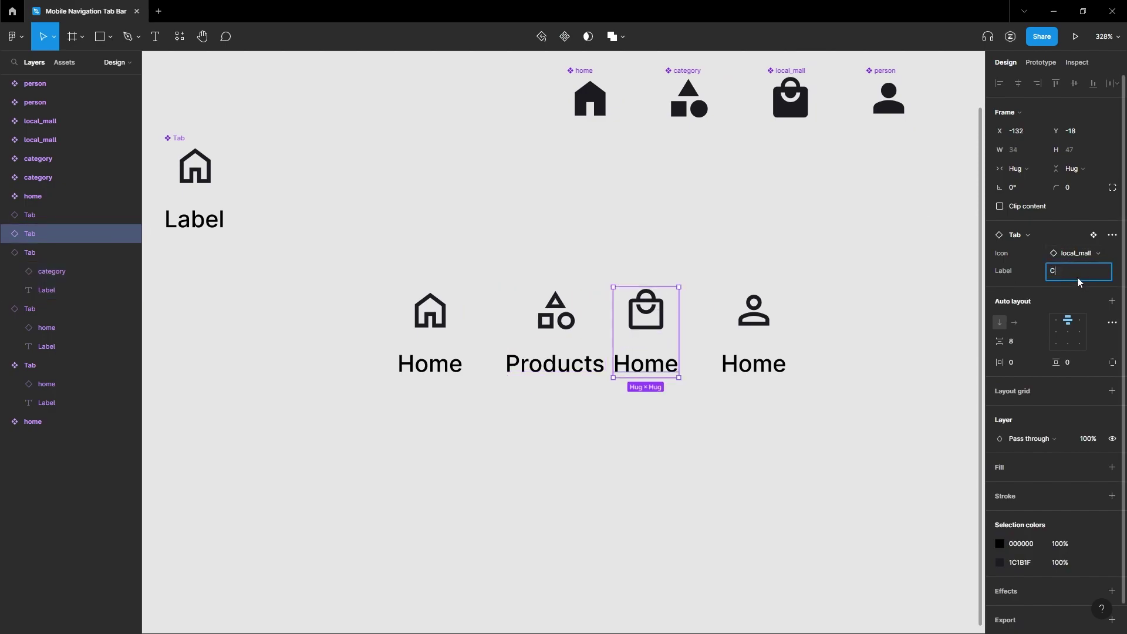
pyautogui.press('Return')
pyautogui.press('Tab')
pyautogui.click(1087, 273)
pyautogui.write('P')
pyautogui.press('Return')
pyautogui.click(538, 437)
pyautogui.scroll(-2, 538, 436)
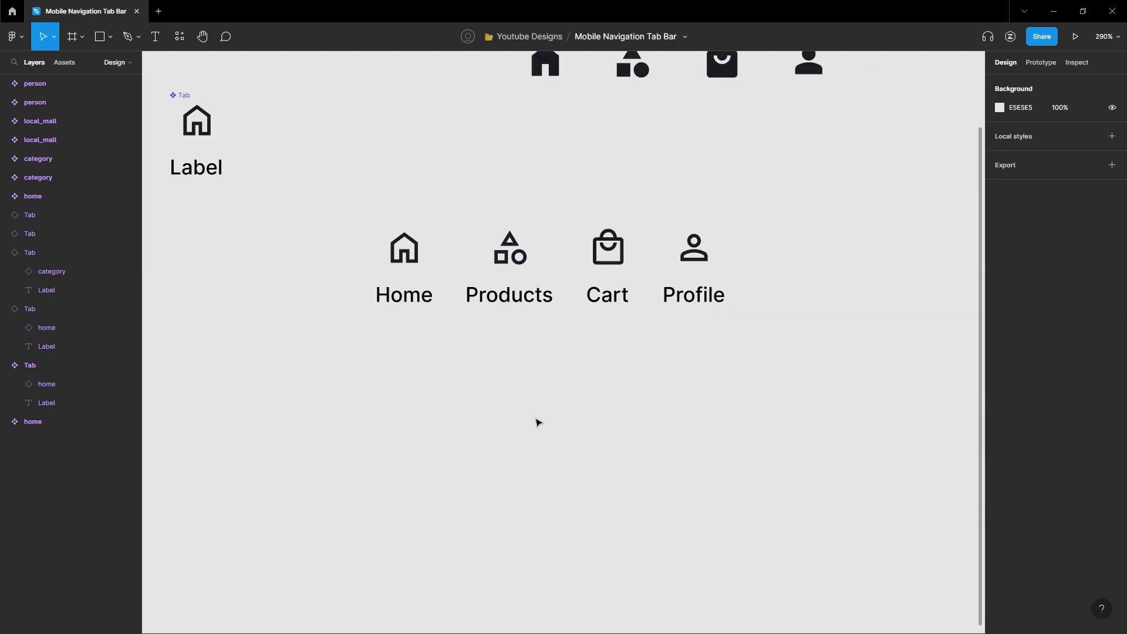
# Step: Draw a frame below the tabs and size it to 390×80
pyautogui.click(83, 37)
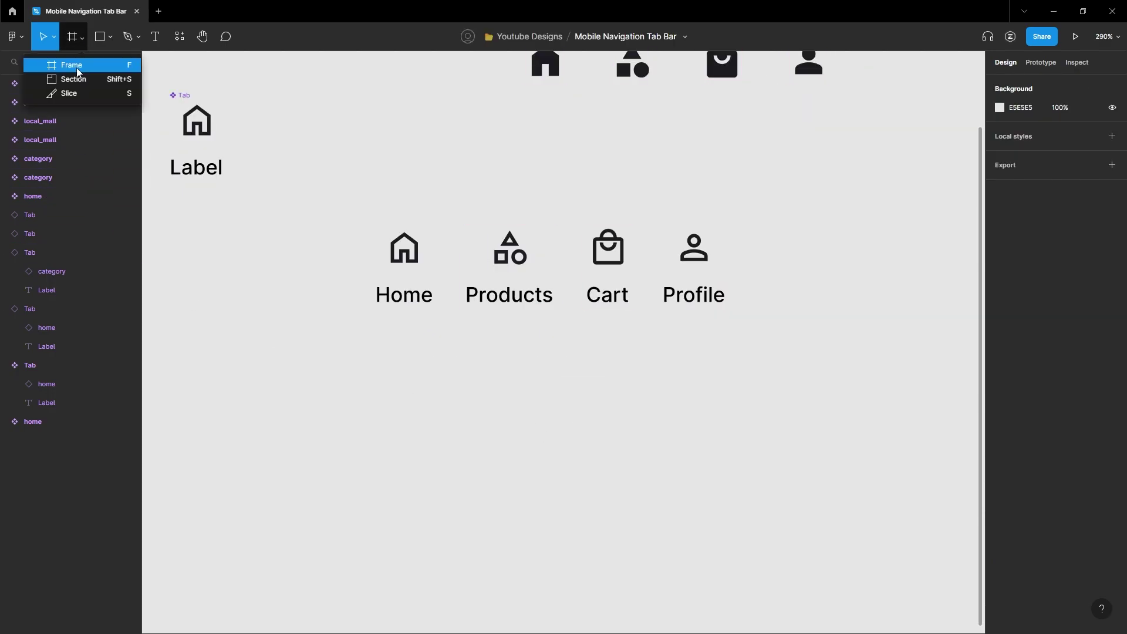
pyautogui.click(78, 65)
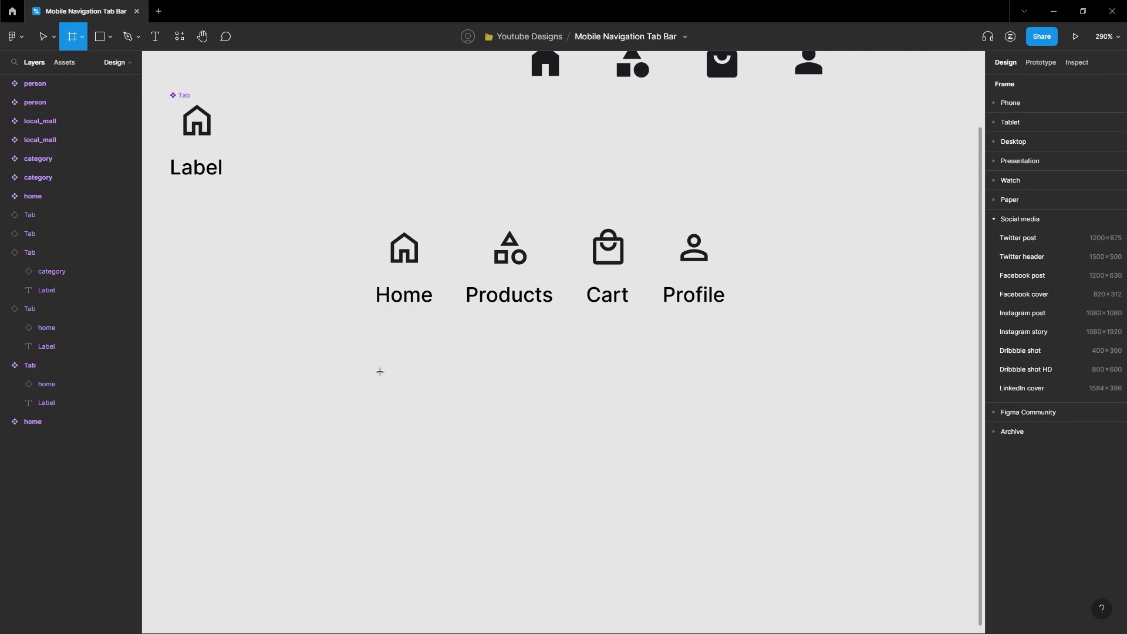
pyautogui.moveTo(359, 355); pyautogui.dragTo(803, 491)
pyautogui.click(1024, 152)
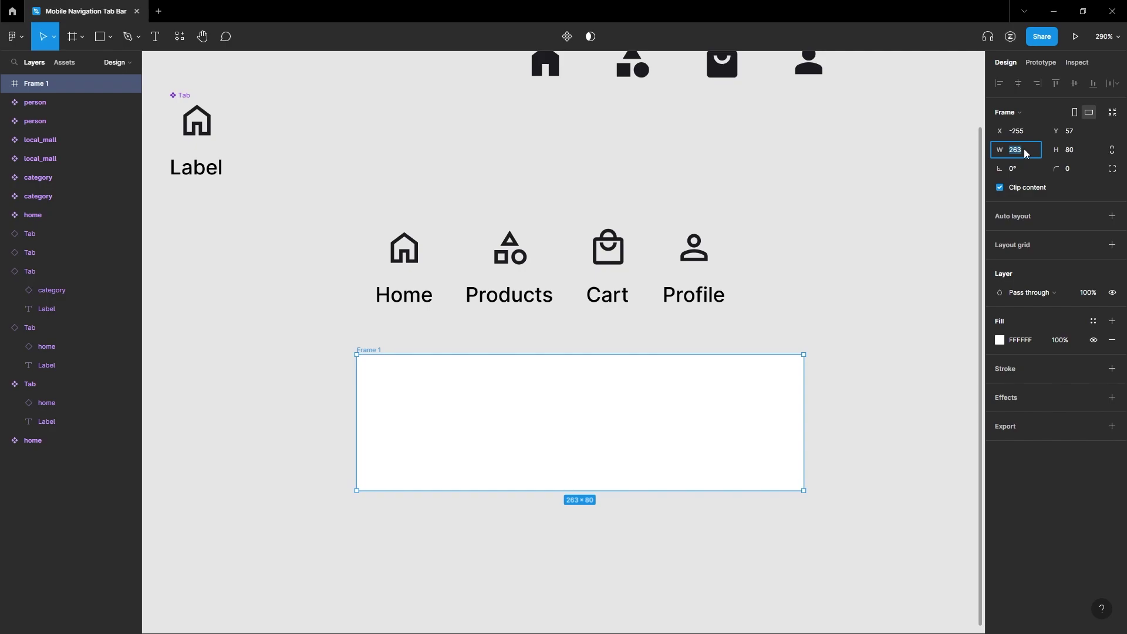
pyautogui.write('390')
pyautogui.press('Tab')
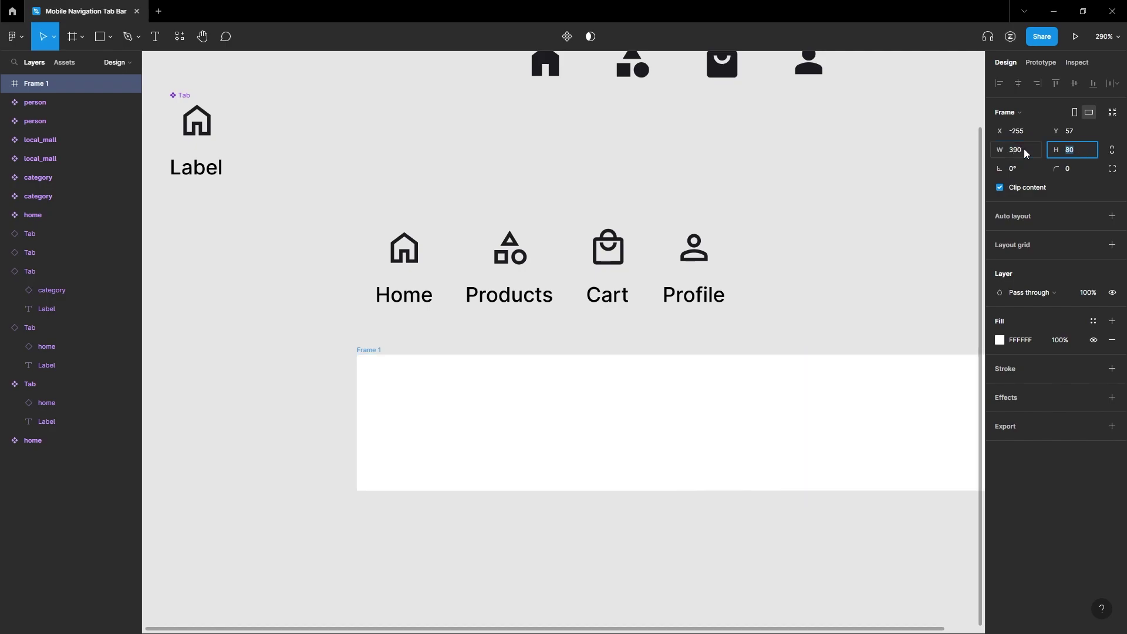
pyautogui.press('Return')
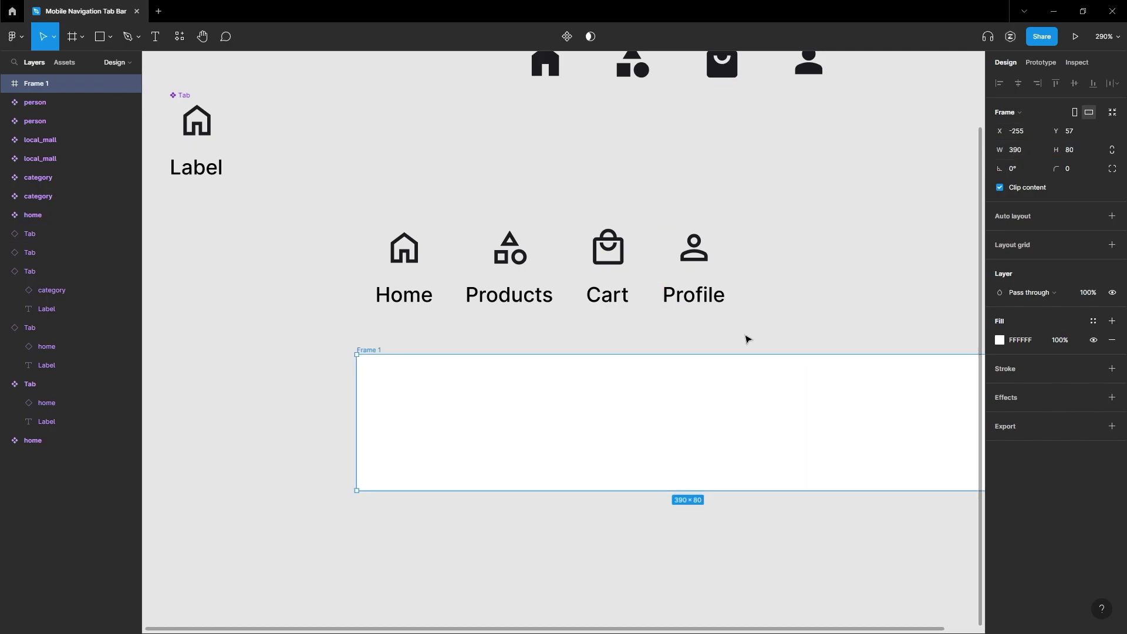
pyautogui.moveTo(744, 335); pyautogui.dragTo(620, 299)
pyautogui.click(809, 252)
# Step: Give Frame 1 a 4-column layout grid with 16 margin and 8 gutter
pyautogui.click(243, 315)
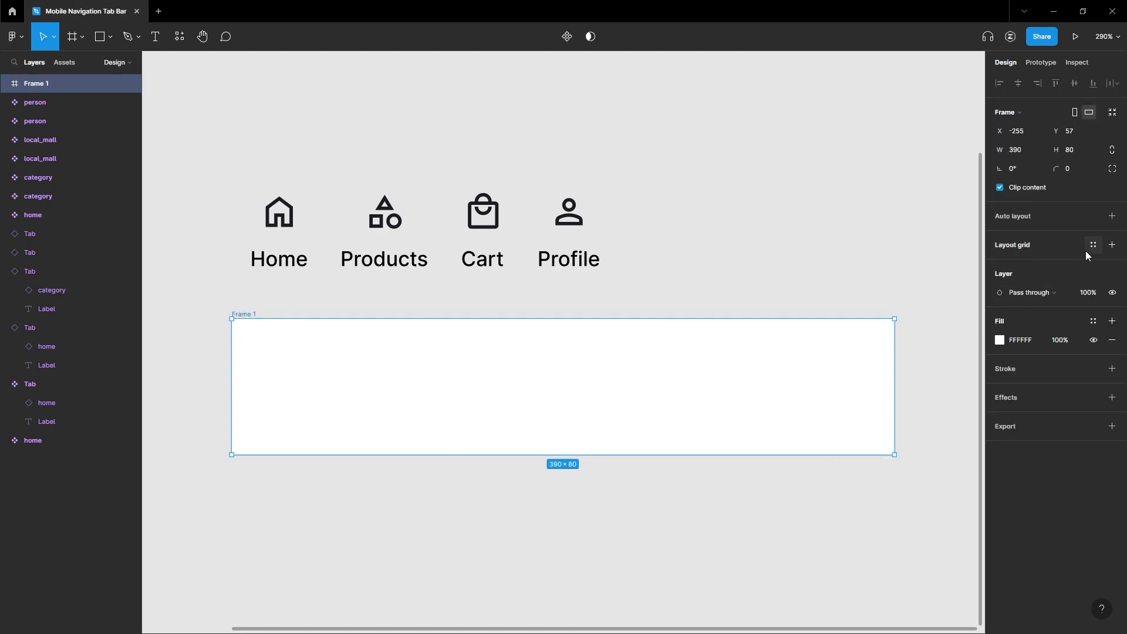
pyautogui.click(1112, 244)
pyautogui.click(999, 266)
pyautogui.click(875, 267)
pyautogui.click(874, 277)
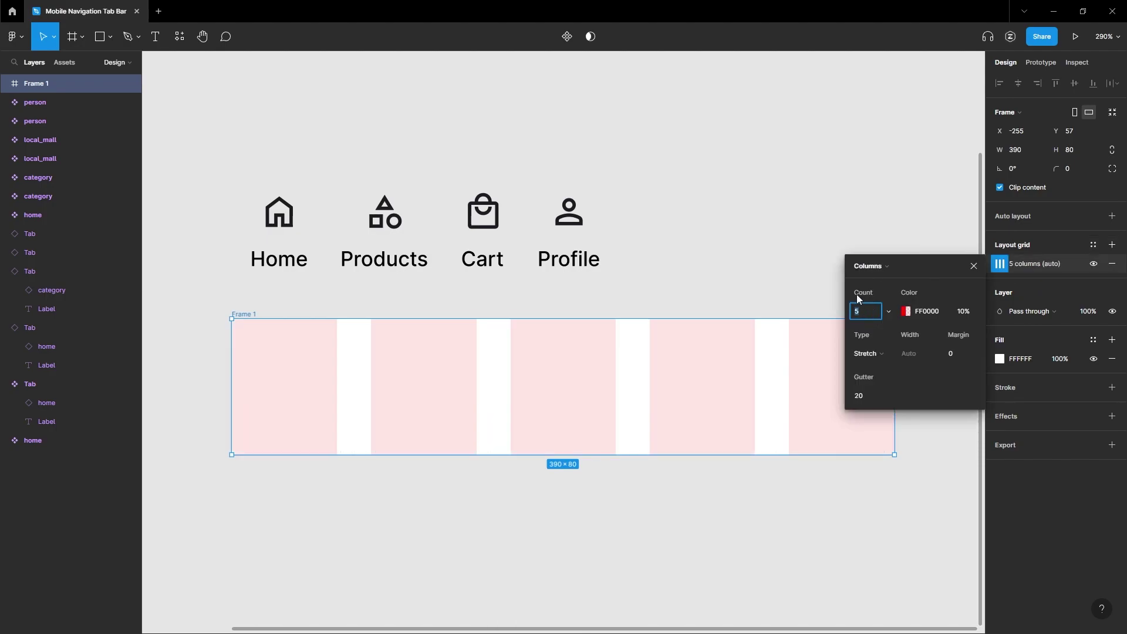
pyautogui.click(956, 348)
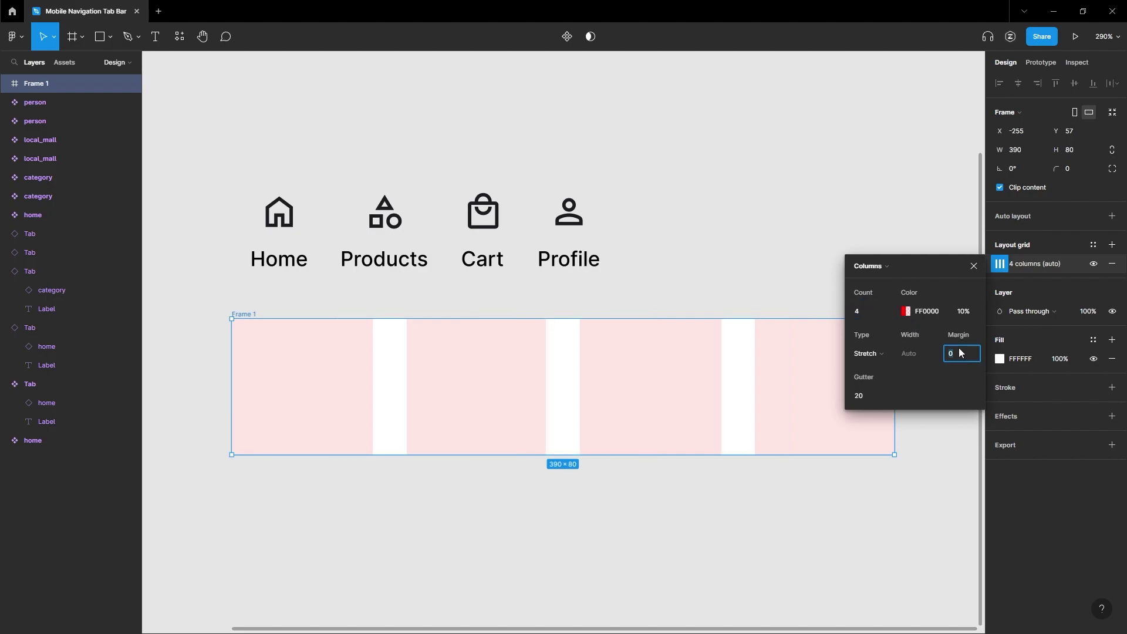
pyautogui.write('16')
pyautogui.press('Return')
pyautogui.click(868, 397)
pyautogui.write('8')
pyautogui.press('Return')
pyautogui.click(702, 531)
pyautogui.scroll(1, 701, 531)
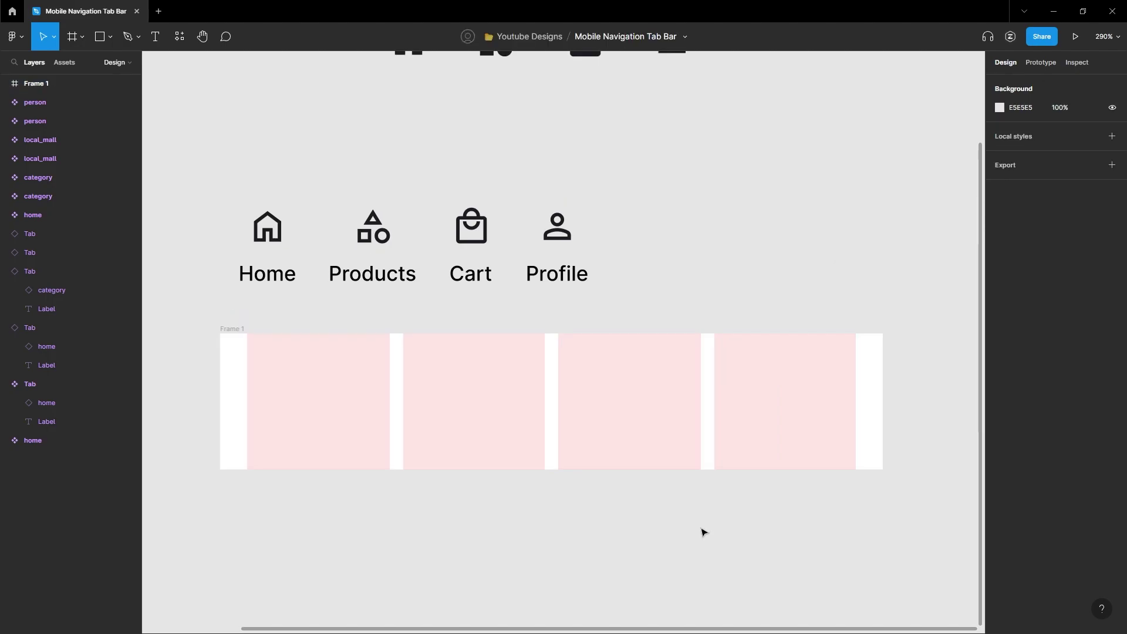
# Step: Move the four tabs into Frame 1 and arrange them one per column
pyautogui.moveTo(197, 171); pyautogui.dragTo(580, 295)
pyautogui.moveTo(435, 260); pyautogui.dragTo(498, 436)
pyautogui.click(546, 245)
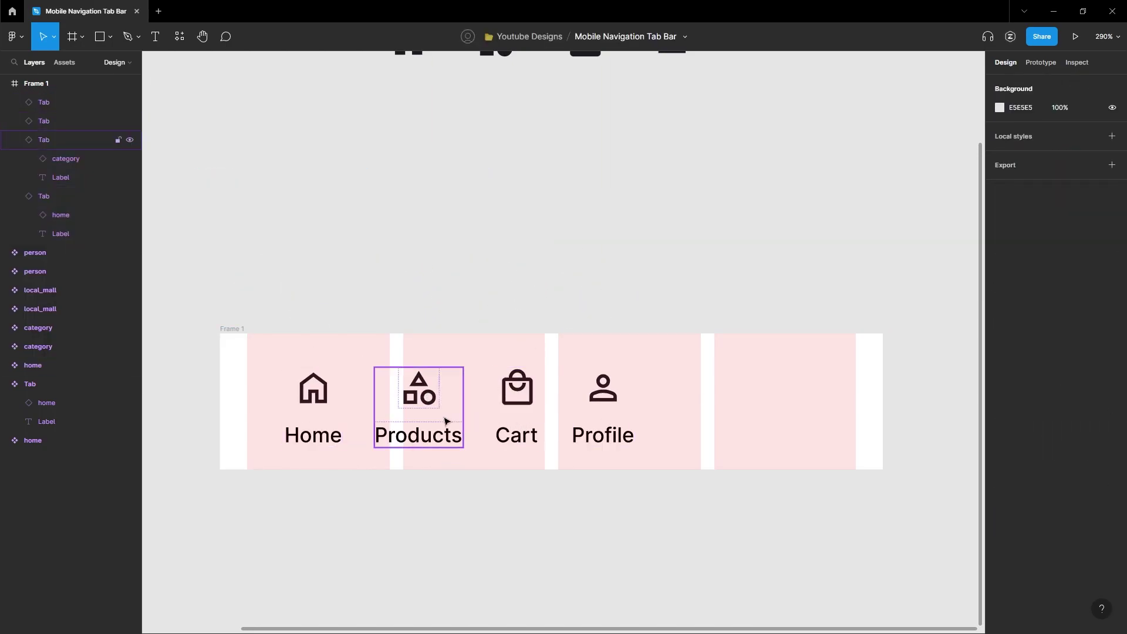
pyautogui.click(524, 426)
pyautogui.click(598, 412)
pyautogui.keyDown('shift'); pyautogui.click(510, 405); pyautogui.keyUp('shift')
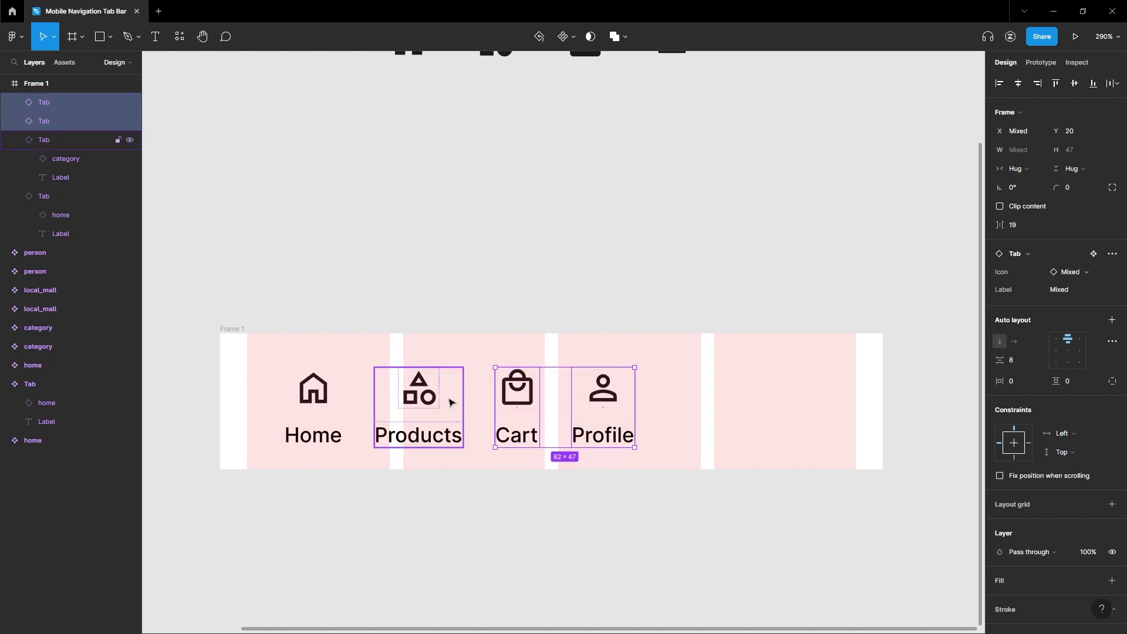
pyautogui.keyDown('shift'); pyautogui.click(443, 404); pyautogui.keyUp('shift')
pyautogui.moveTo(418, 400); pyautogui.dragTo(476, 400)
pyautogui.moveTo(664, 410); pyautogui.dragTo(786, 411)
pyautogui.moveTo(589, 401); pyautogui.dragTo(644, 409)
pyautogui.click(761, 556)
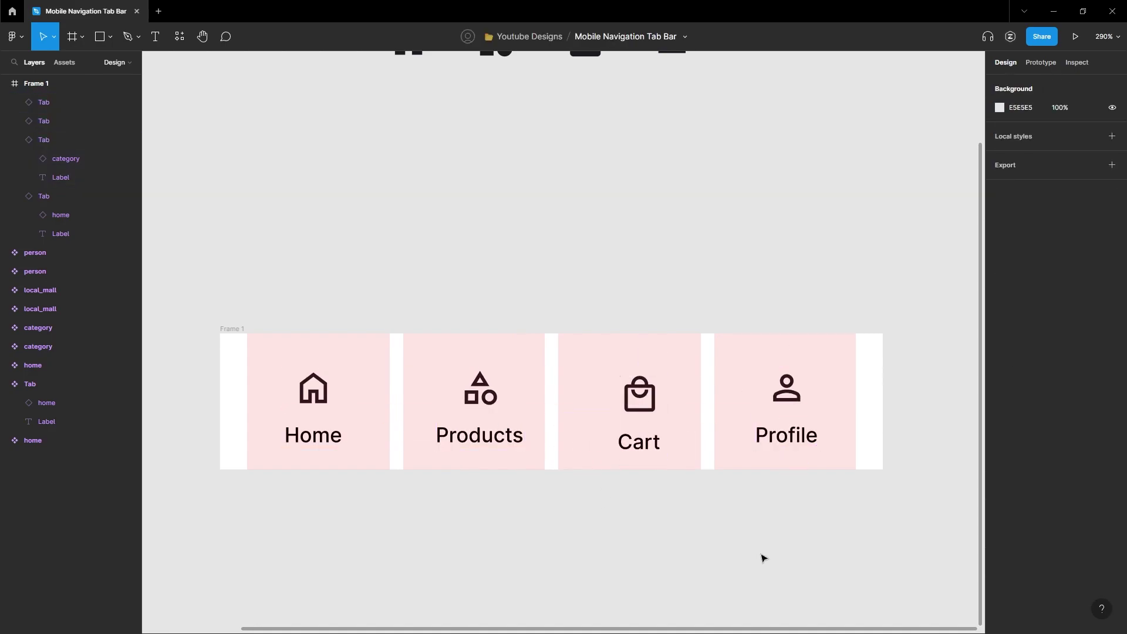
# Step: Add auto layout to Frame 1 with fixed width and a fixed height of 80
pyautogui.click(227, 328)
pyautogui.click(227, 328)
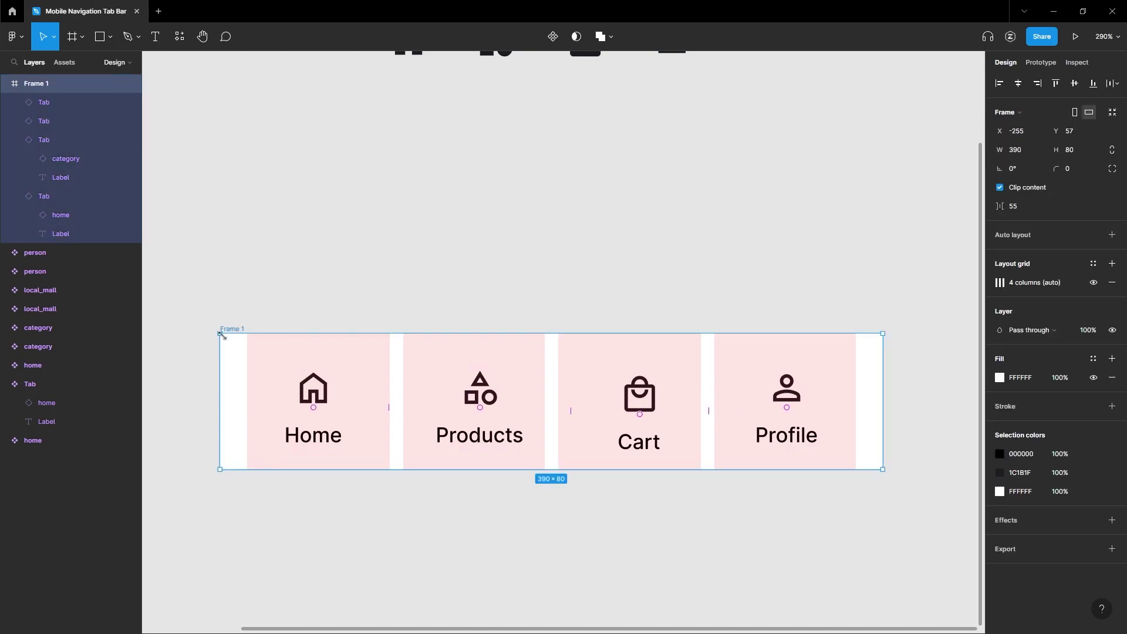
pyautogui.hotkey('shift', 'a')
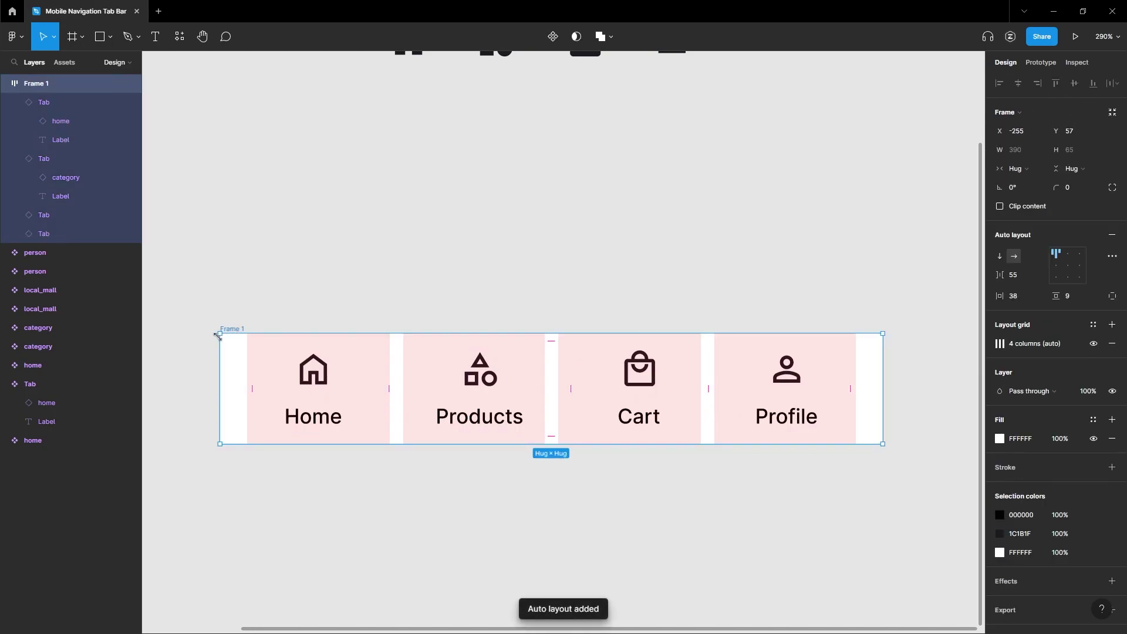
pyautogui.click(1072, 169)
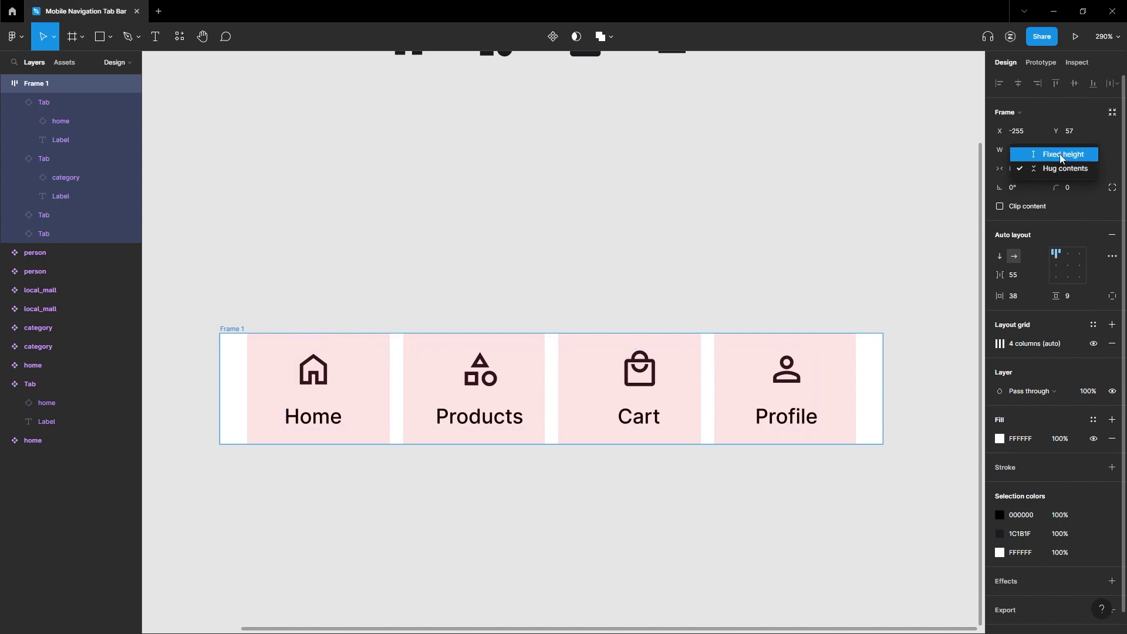
pyautogui.click(1061, 156)
pyautogui.write('80')
pyautogui.press('Return')
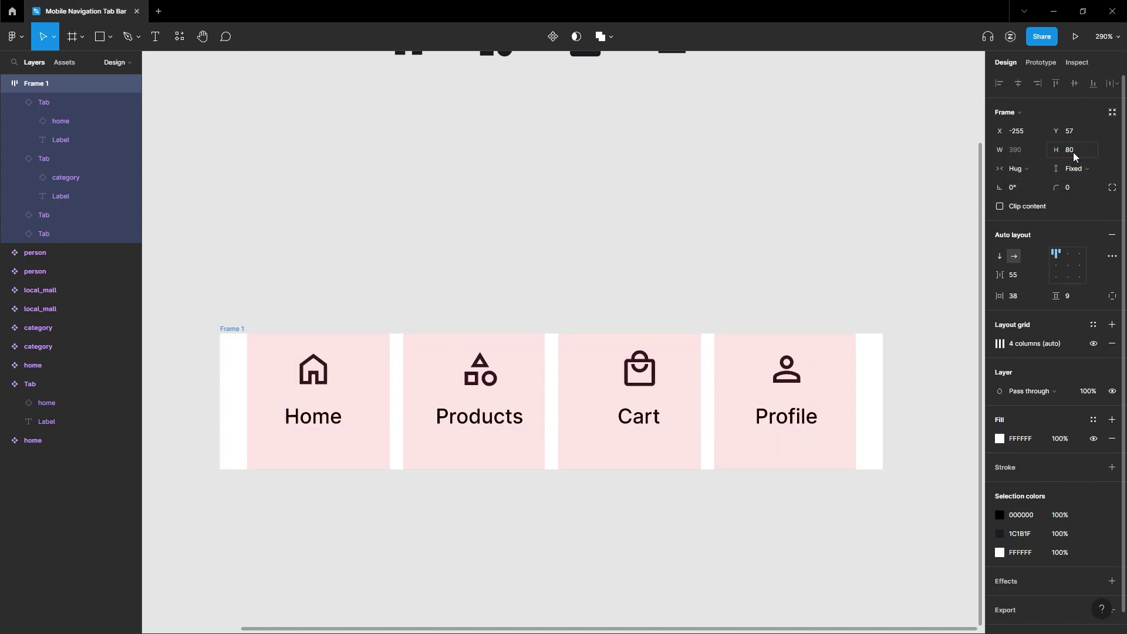
pyautogui.click(1026, 170)
pyautogui.click(1032, 154)
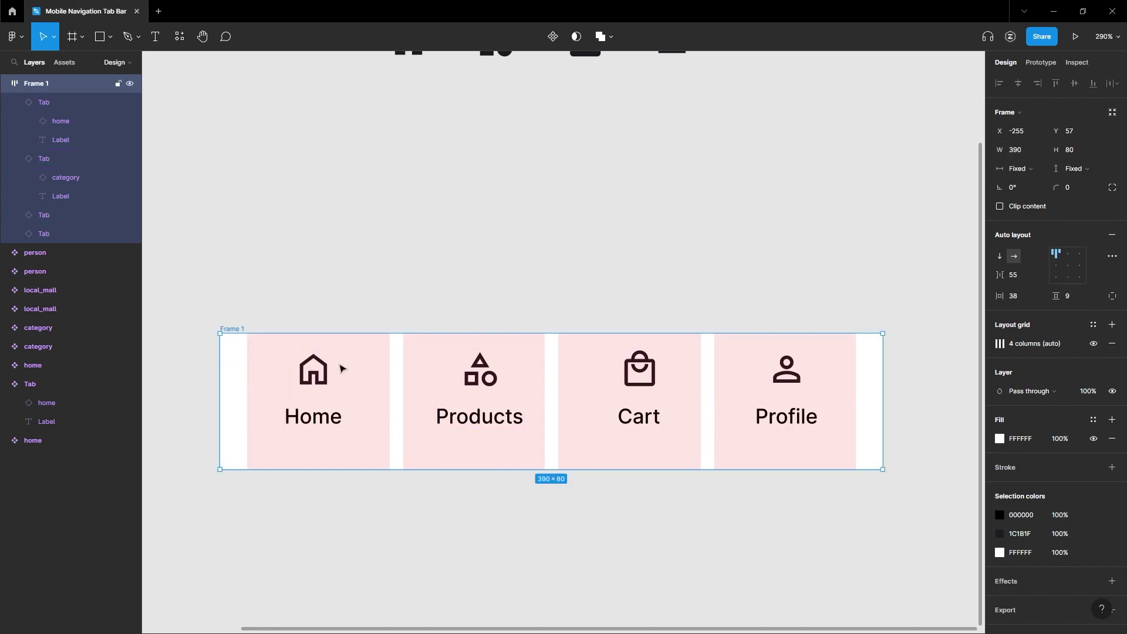
# Step: Rename Frame 1 to 'Navbar', centre tabs vertically, with 16 padding and 8 spacing
pyautogui.doubleClick(231, 329)
pyautogui.write('Navbar')
pyautogui.press('Return')
pyautogui.click(1052, 276)
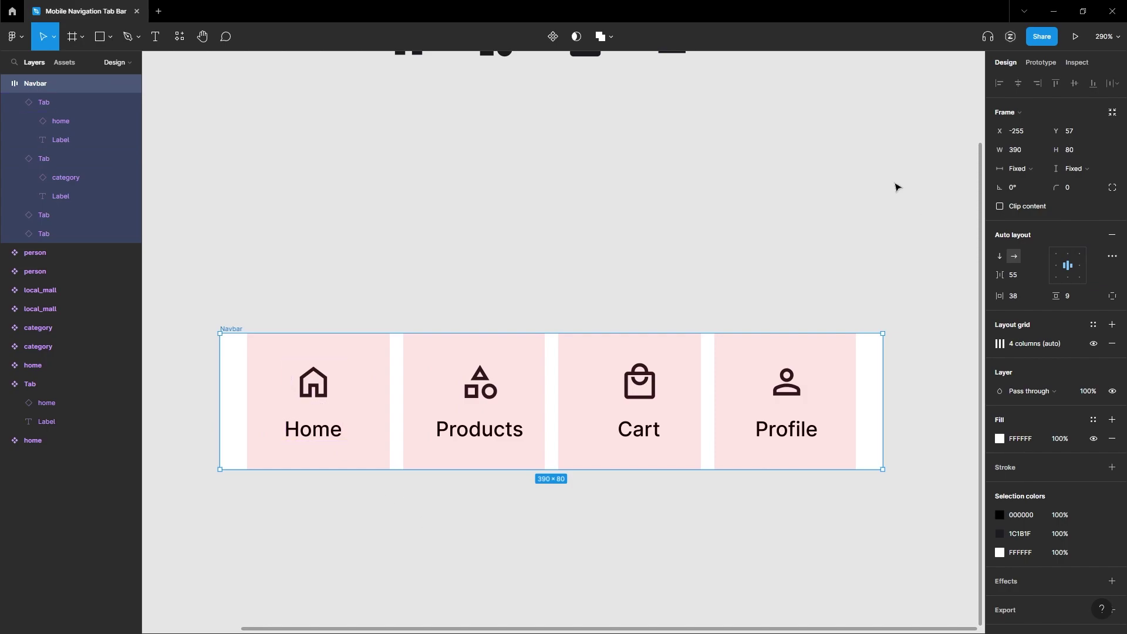
pyautogui.click(1021, 295)
pyautogui.write('16')
pyautogui.press('Return')
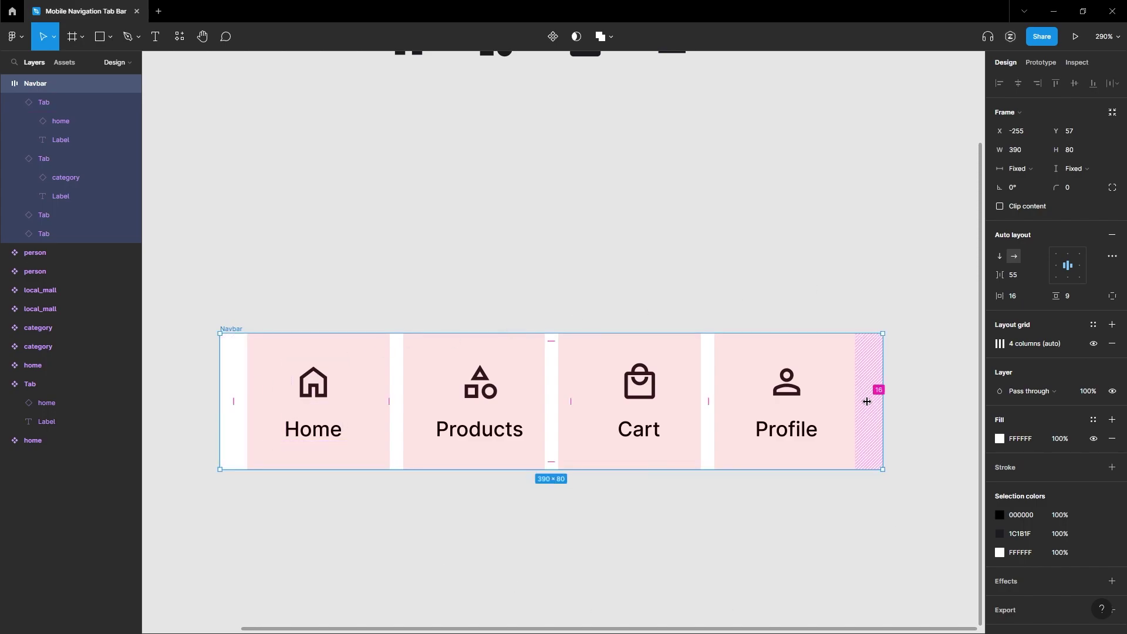
pyautogui.click(1022, 276)
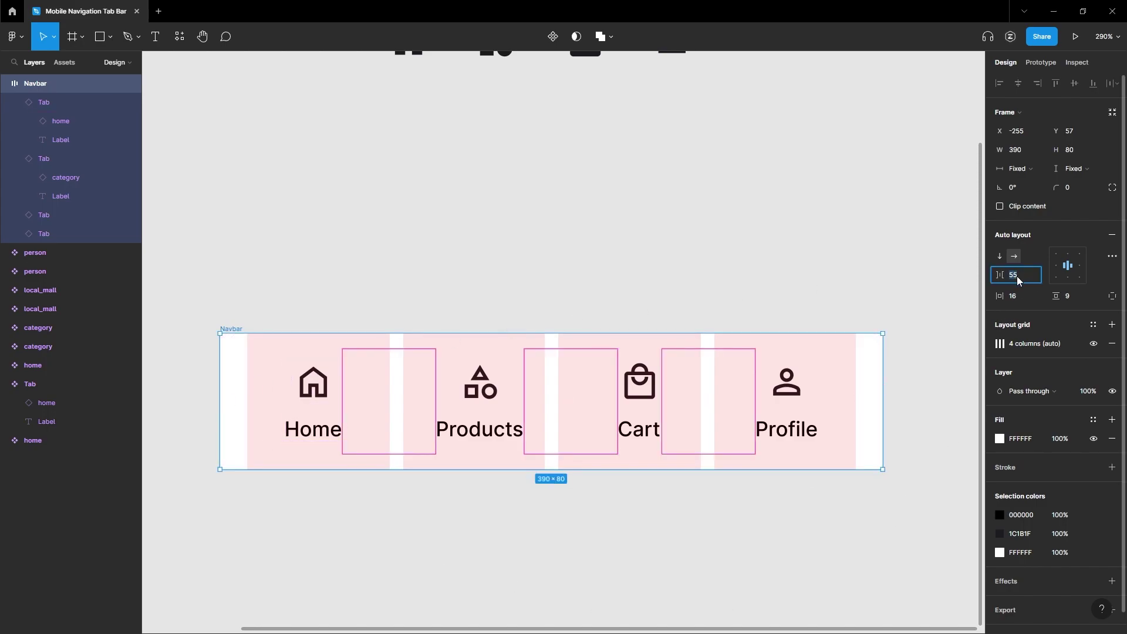
pyautogui.write('8')
pyautogui.press('Return')
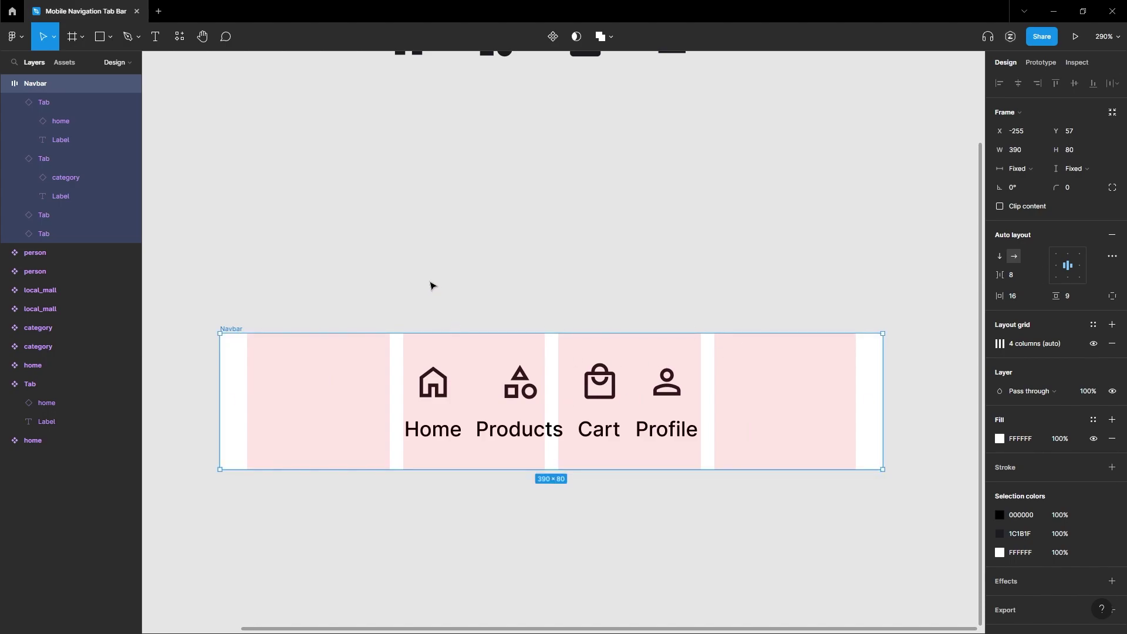
# Step: Set the four tabs' width to Fill container so they share the Navbar width
pyautogui.press('Return')
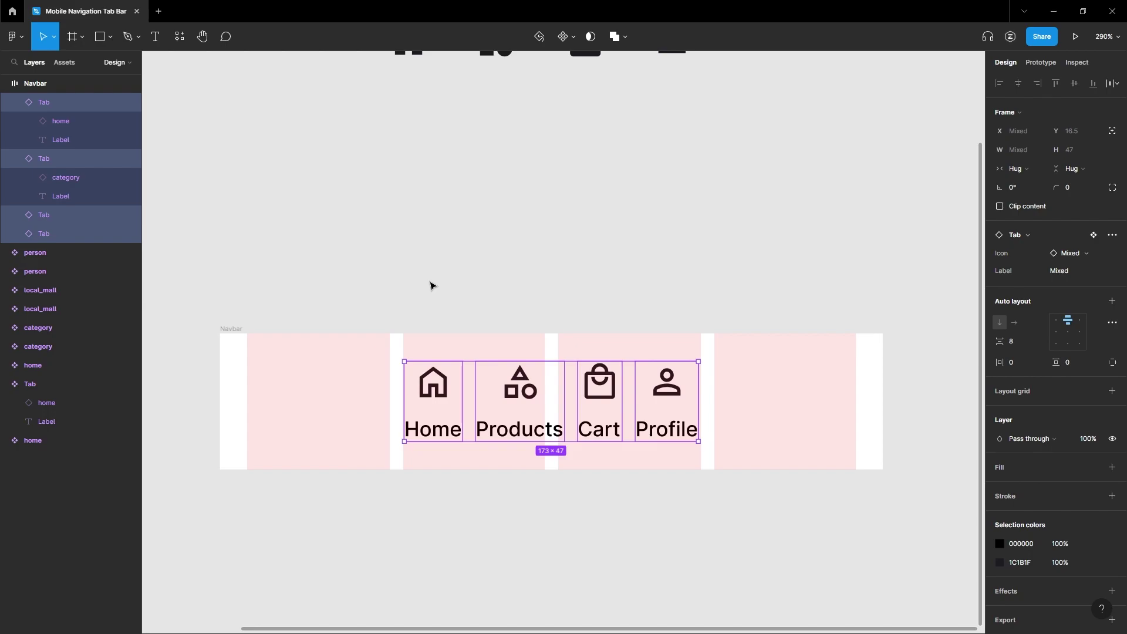
pyautogui.hotkey('shift', 'Return')
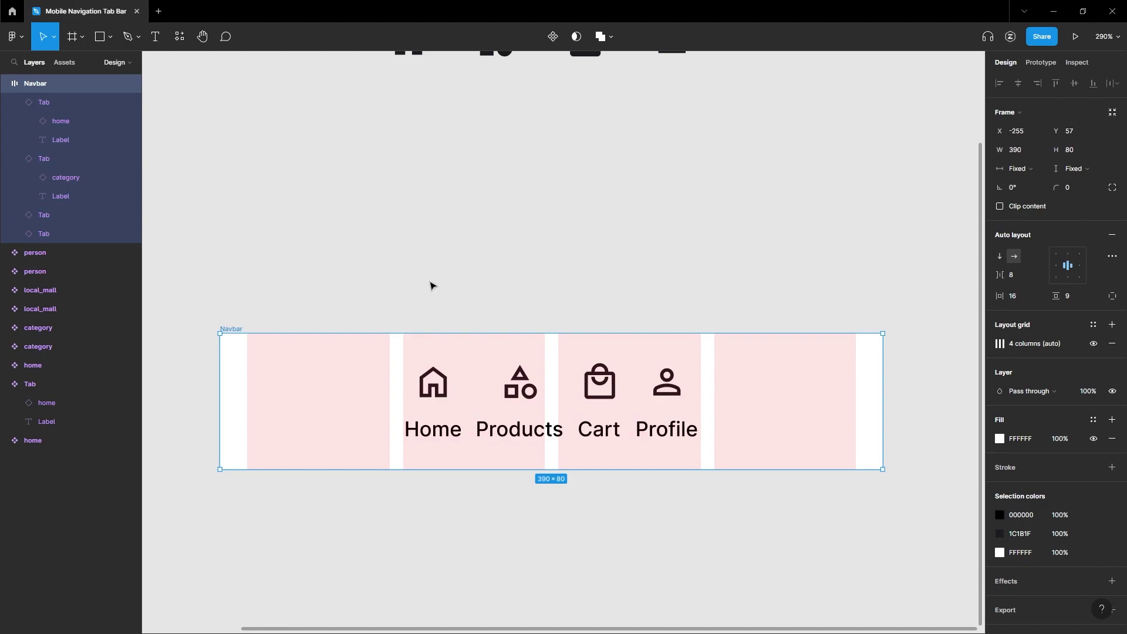
pyautogui.press('Return')
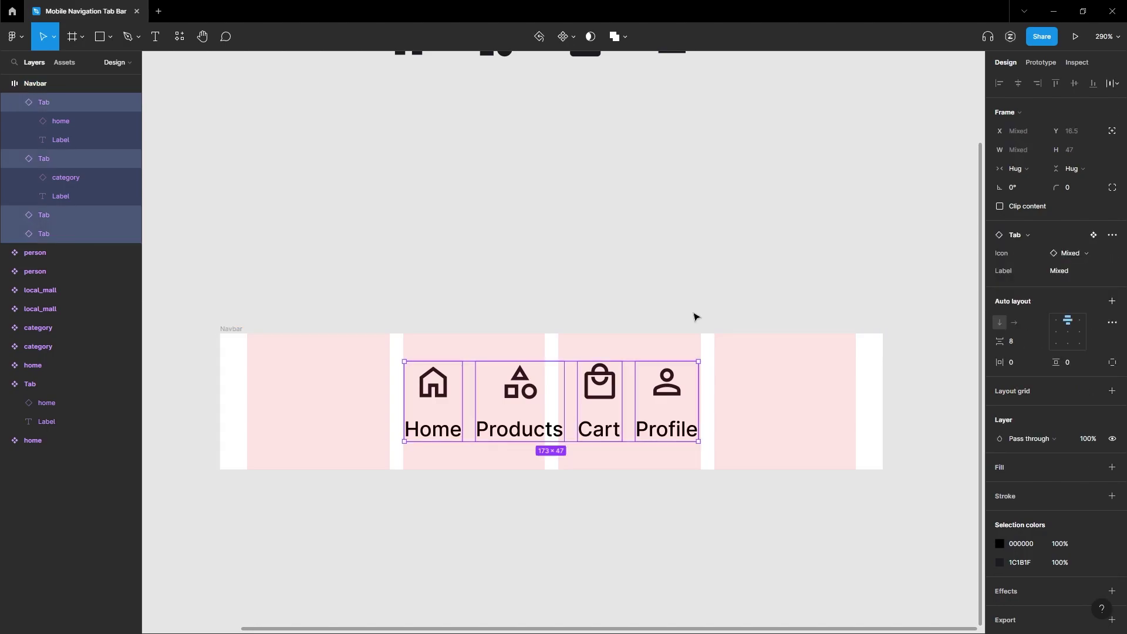
pyautogui.click(1016, 169)
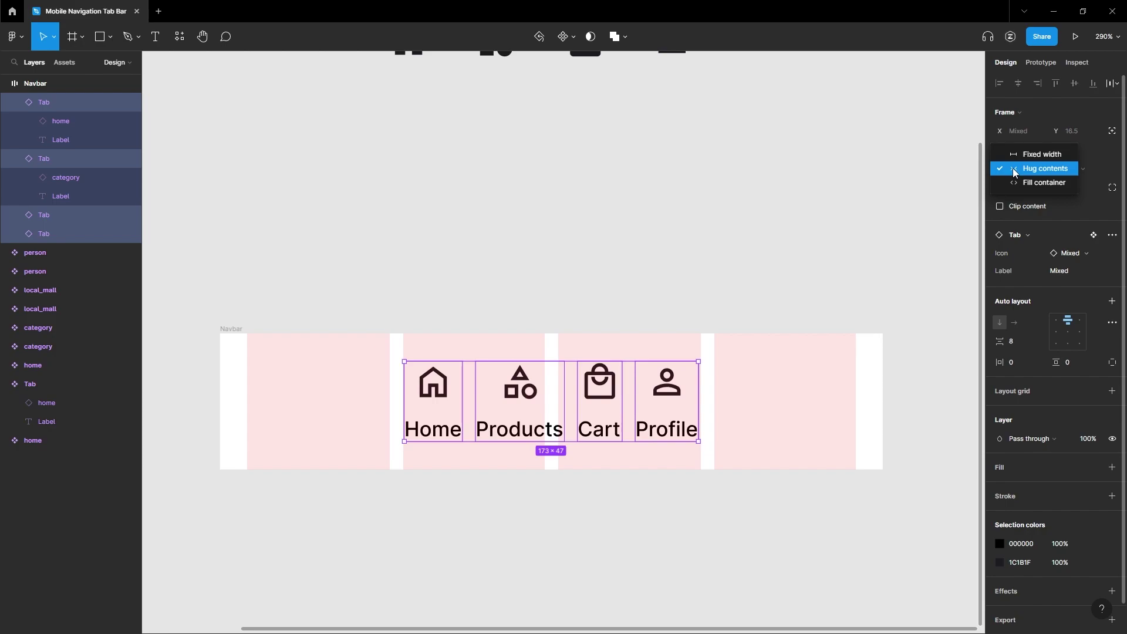
pyautogui.click(1025, 185)
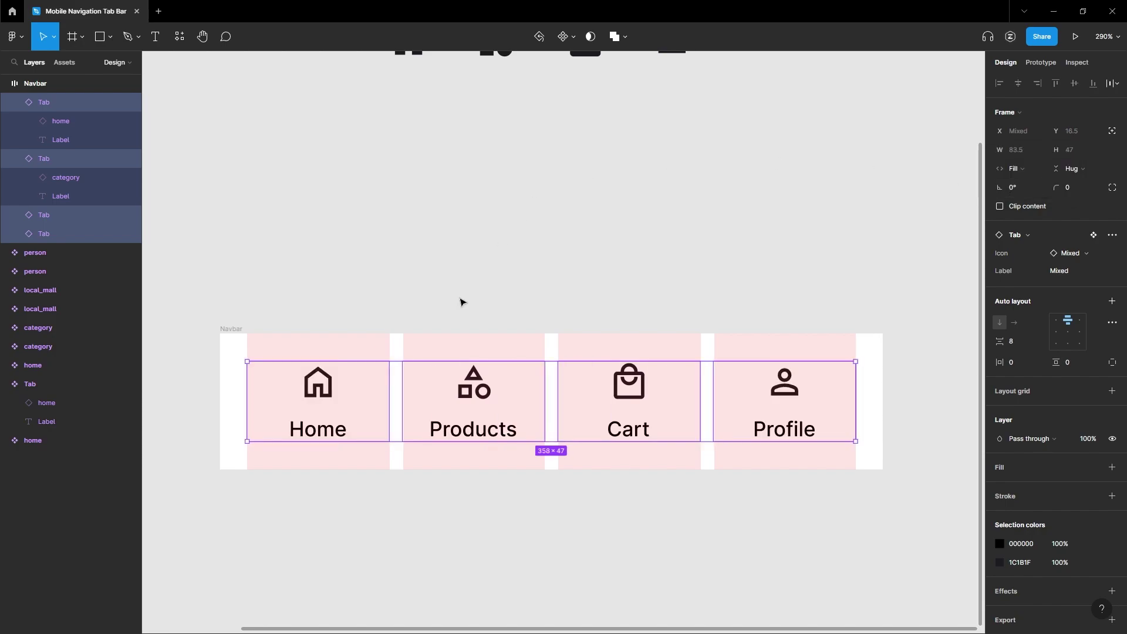
# Step: Turn the Navbar frame into a component
pyautogui.click(253, 330)
pyautogui.click(231, 334)
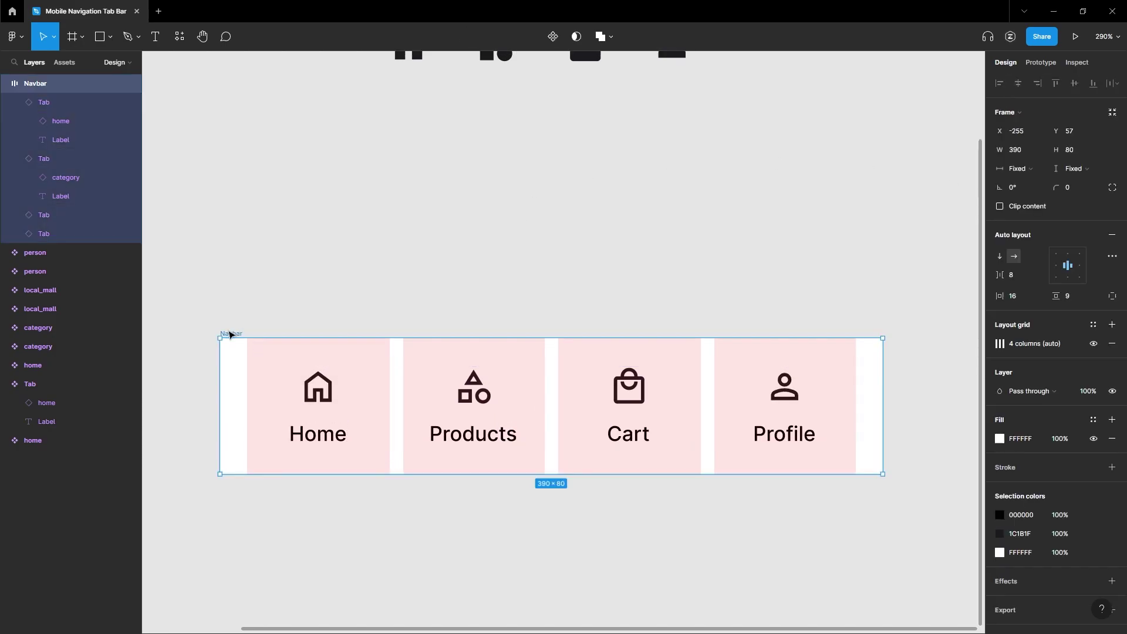
pyautogui.click(548, 36)
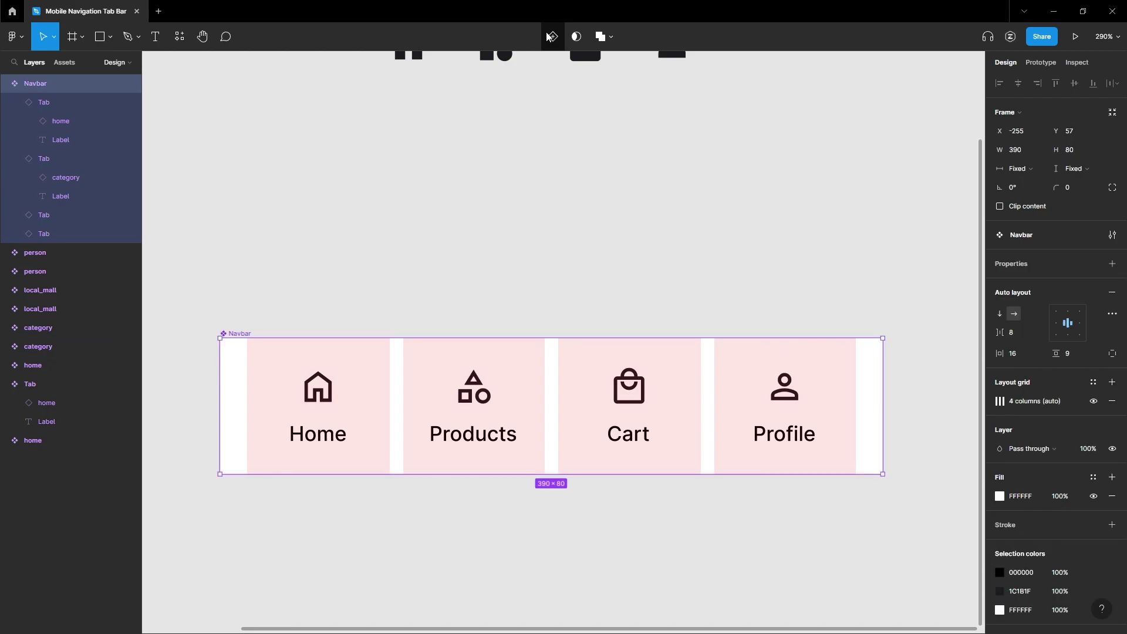
pyautogui.click(428, 196)
pyautogui.scroll(-2, 428, 196)
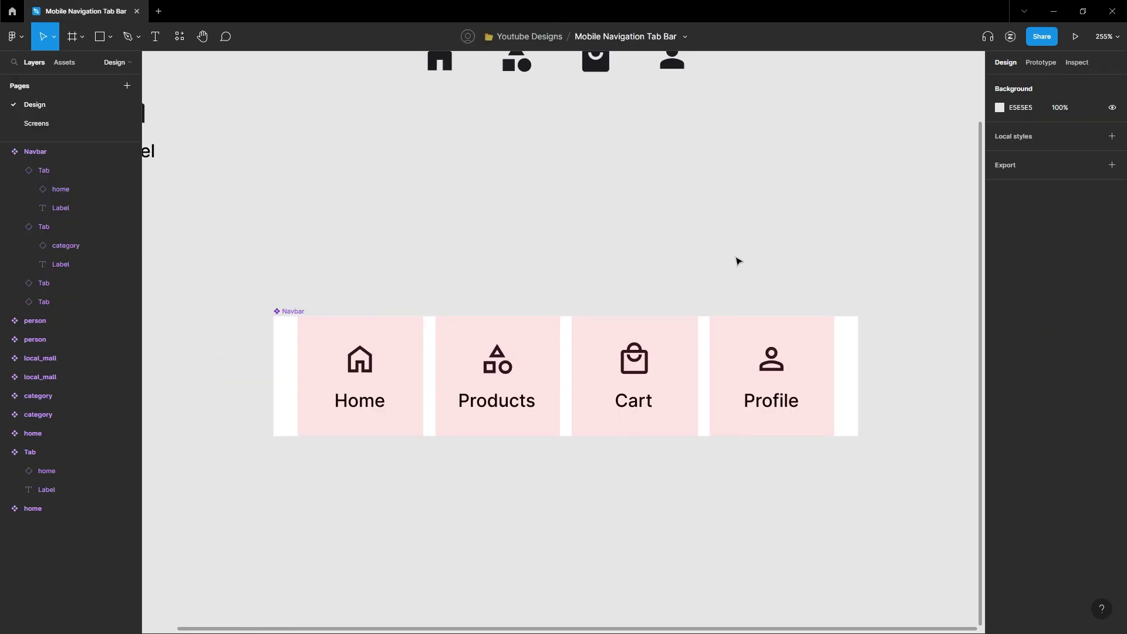
# Step: Cut the Navbar component from the Design page and paste it onto the Screens page
pyautogui.click(68, 125)
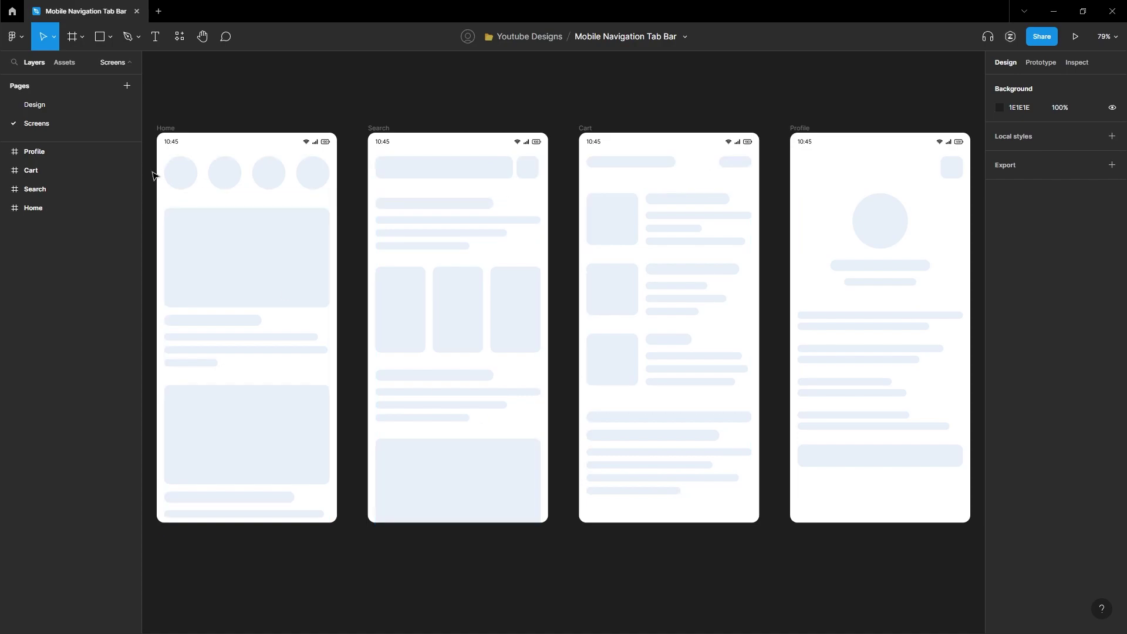
pyautogui.click(76, 105)
pyautogui.click(283, 310)
pyautogui.hotkey('ctrl', 'x')
pyautogui.click(63, 124)
pyautogui.scroll(-3, 448, 407)
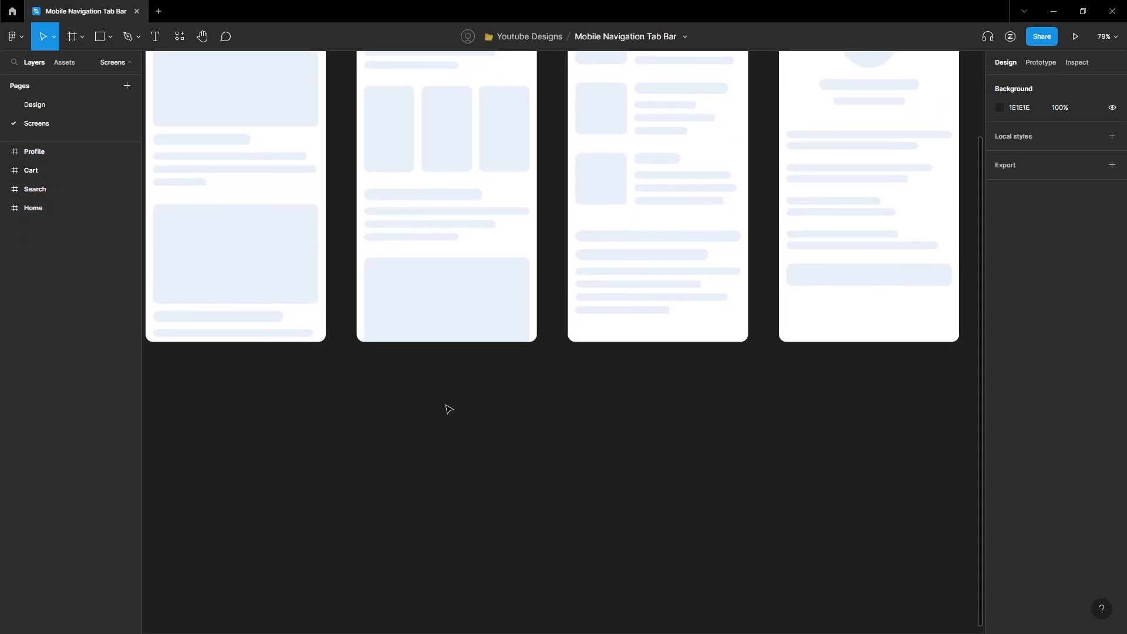
pyautogui.hotkey('ctrl', 'v')
# Step: Place the Navbar below the four phone screens and hide its layout grid
pyautogui.hscroll(-5, 587, 353)
pyautogui.scroll(-1, 587, 352)
pyautogui.moveTo(711, 283); pyautogui.dragTo(379, 403)
pyautogui.scroll(3, 720, 455)
pyautogui.hscroll(-2, 719, 455)
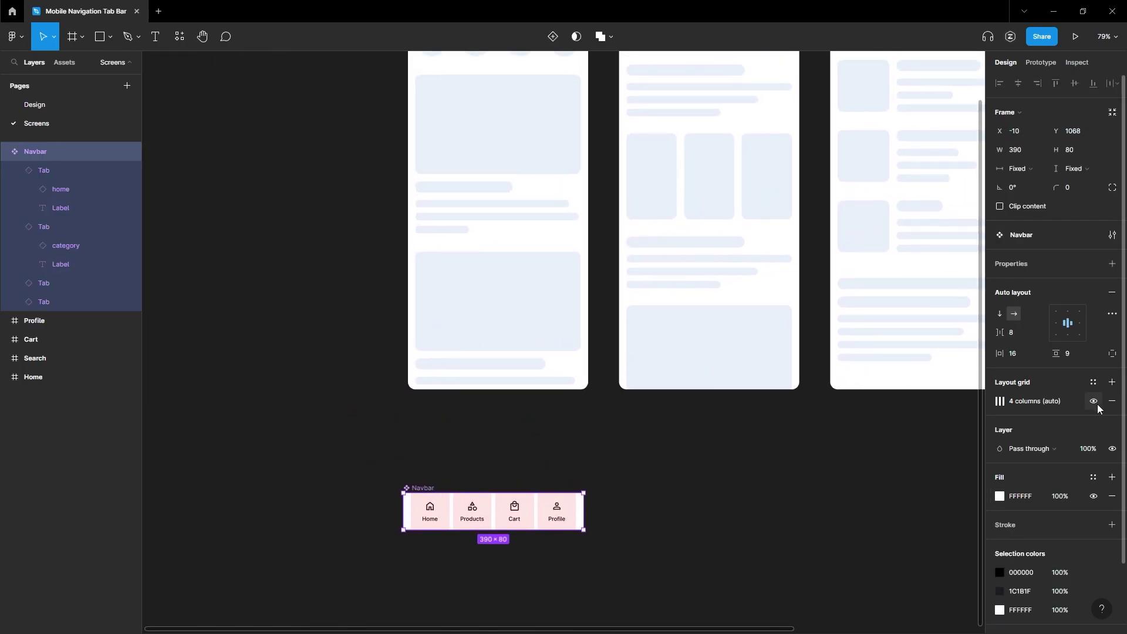
pyautogui.click(1093, 401)
pyautogui.click(680, 496)
pyautogui.scroll(2, 679, 496)
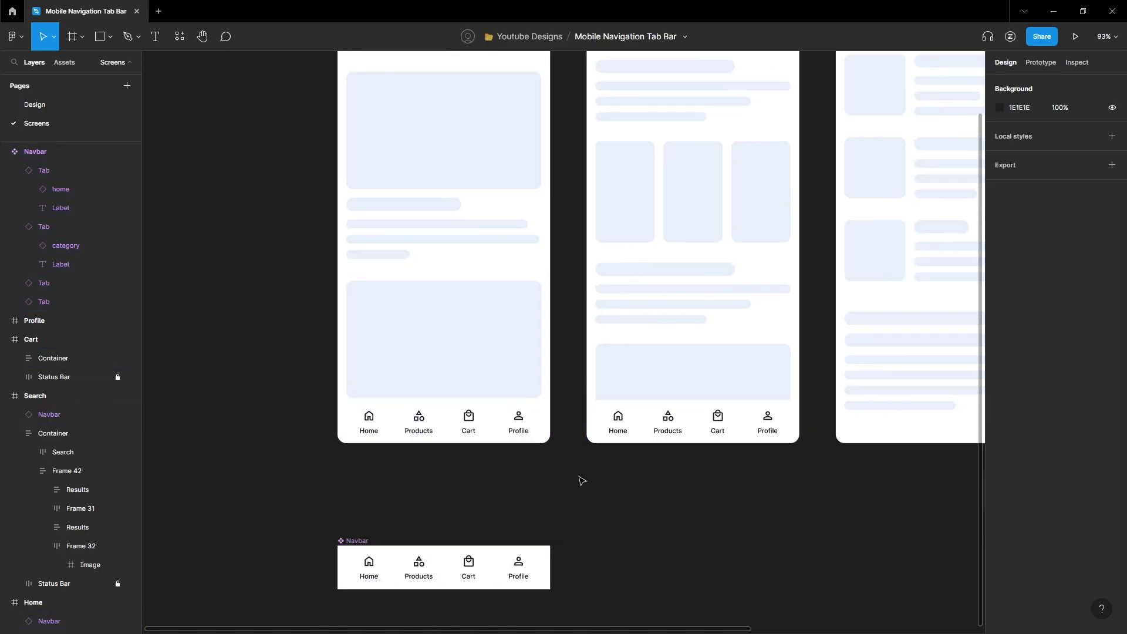
pyautogui.scroll(-2, 598, 481)
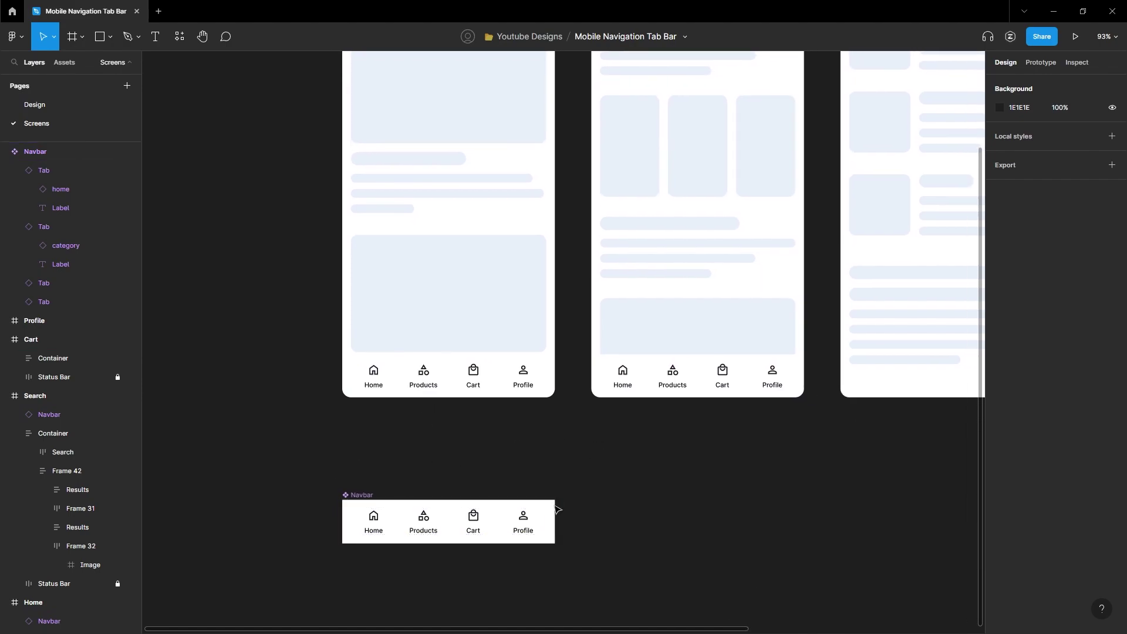
# Step: Delete the old Home and Search navbars, then link the Home tab to Home with Dissolve
pyautogui.click(454, 381)
pyautogui.keyDown('shift'); pyautogui.click(681, 370); pyautogui.keyUp('shift')
pyautogui.press('Delete')
pyautogui.click(355, 495)
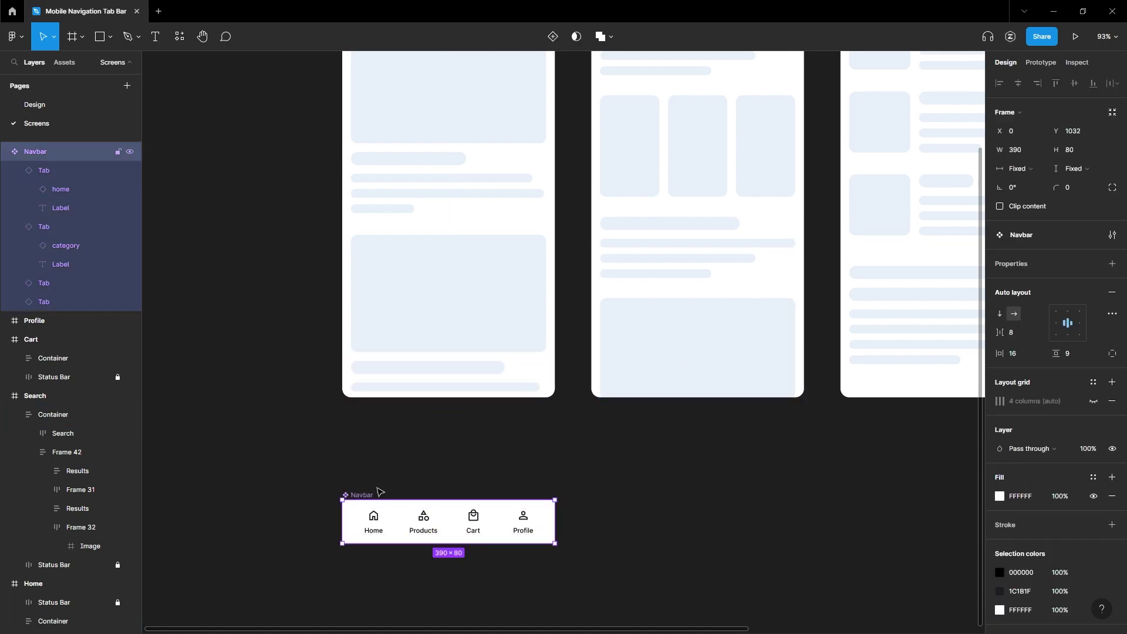
pyautogui.click(1041, 62)
pyautogui.click(1112, 117)
pyautogui.click(402, 521)
pyautogui.moveTo(419, 500); pyautogui.dragTo(497, 381)
pyautogui.click(890, 284)
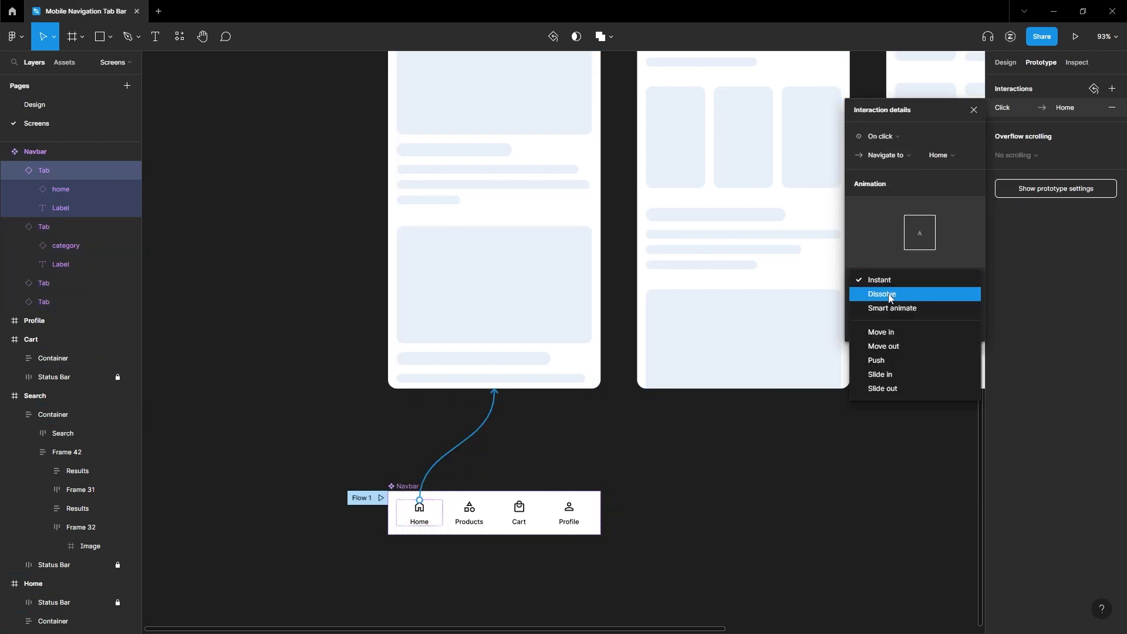
pyautogui.click(885, 292)
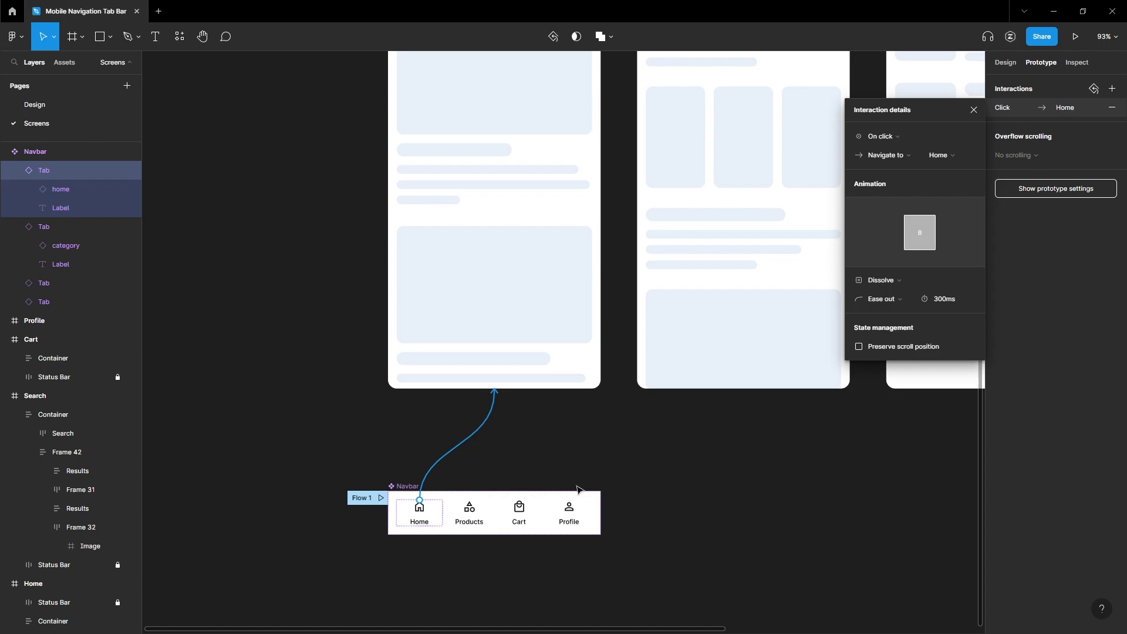
# Step: Link the Products, Cart and Profile tabs to the Search, Cart and Profile screens
pyautogui.click(480, 508)
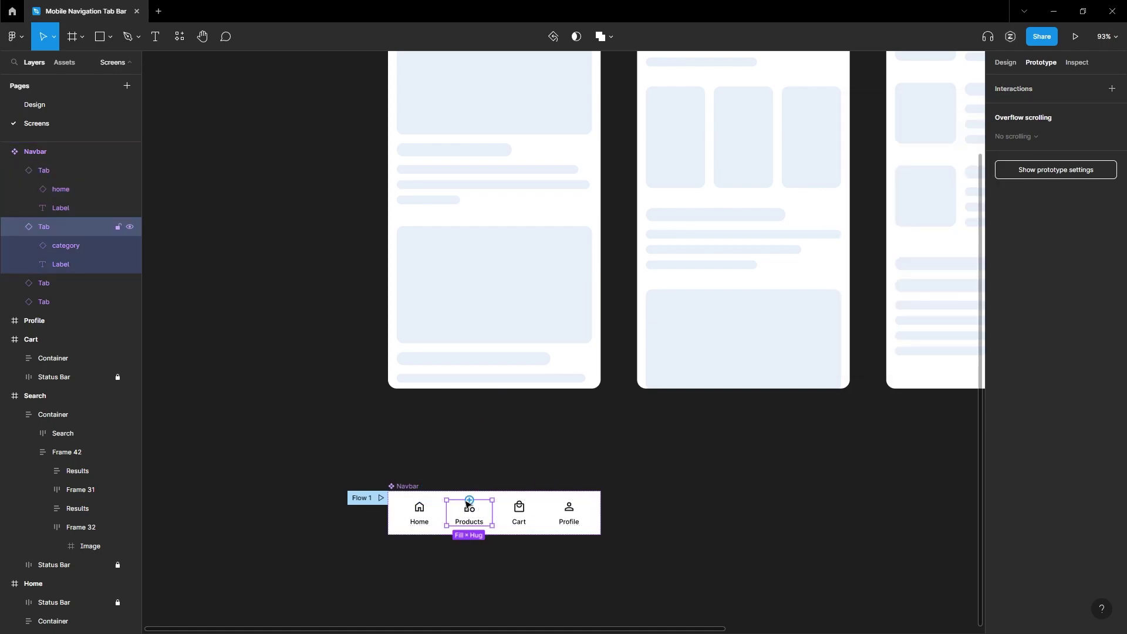
pyautogui.moveTo(469, 500); pyautogui.dragTo(692, 395)
pyautogui.click(518, 517)
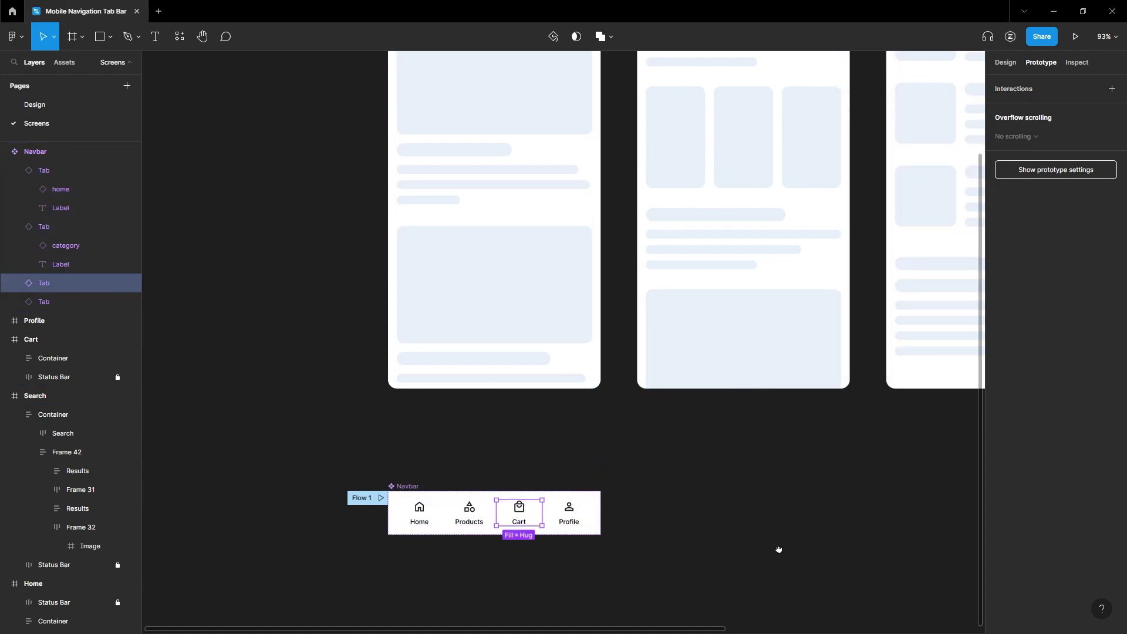
pyautogui.moveTo(772, 549); pyautogui.dragTo(568, 546)
pyautogui.moveTo(333, 509); pyautogui.dragTo(785, 362)
pyautogui.moveTo(801, 564); pyautogui.dragTo(644, 544)
pyautogui.click(204, 505)
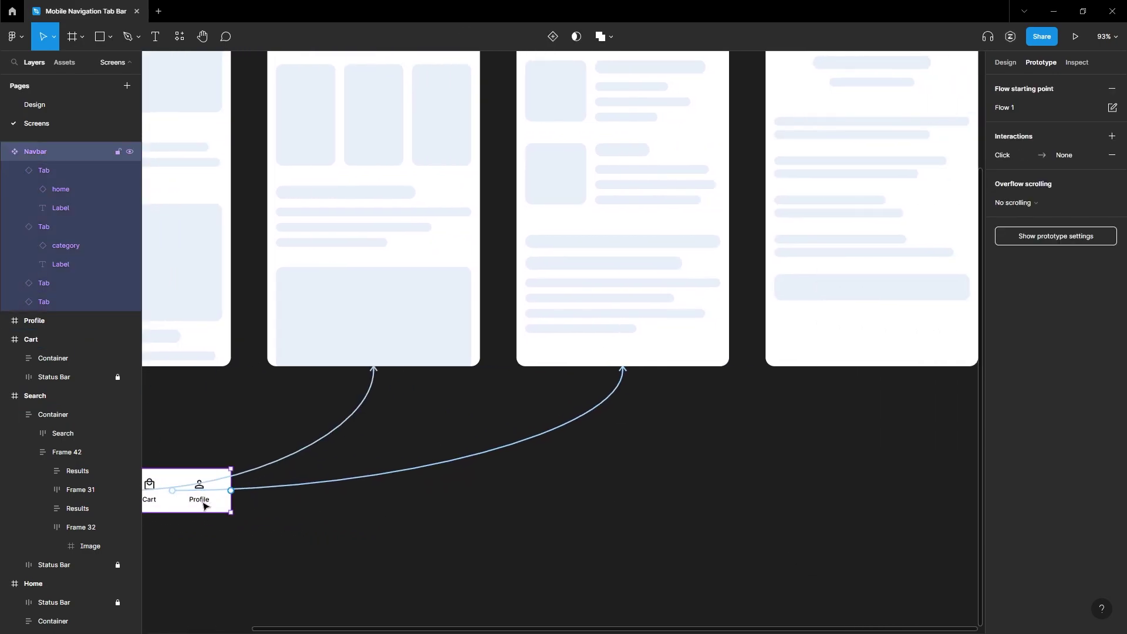
pyautogui.click(203, 506)
pyautogui.moveTo(222, 490); pyautogui.dragTo(833, 352)
pyautogui.hscroll(-5, 767, 501)
# Step: Duplicate the Navbar into the Home screen and align it to the bottom
pyautogui.click(773, 519)
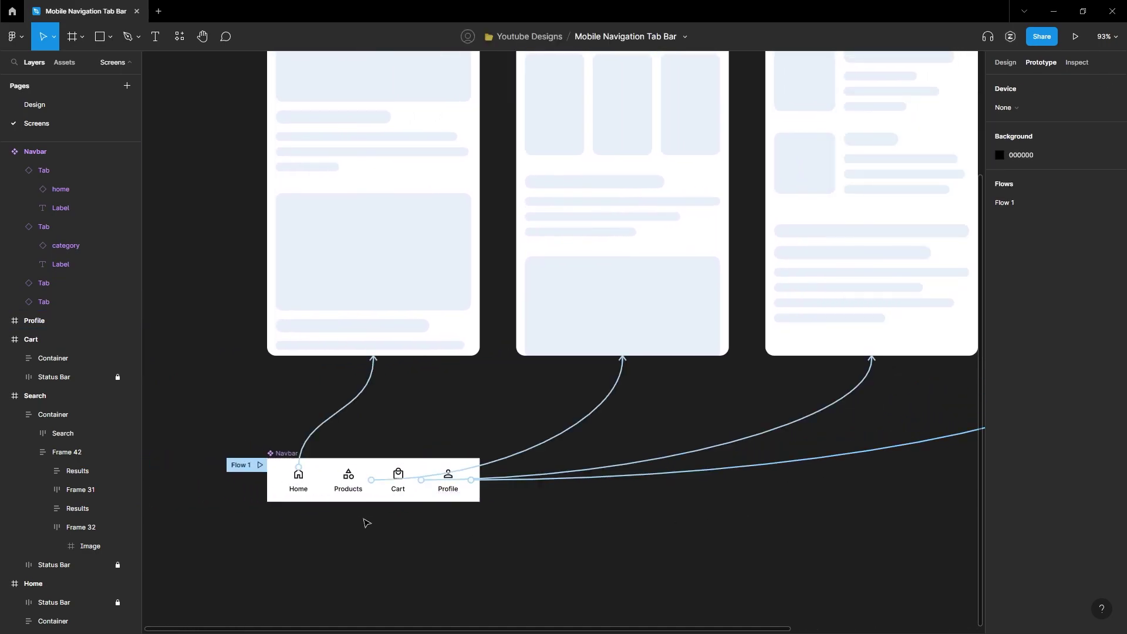
pyautogui.click(284, 454)
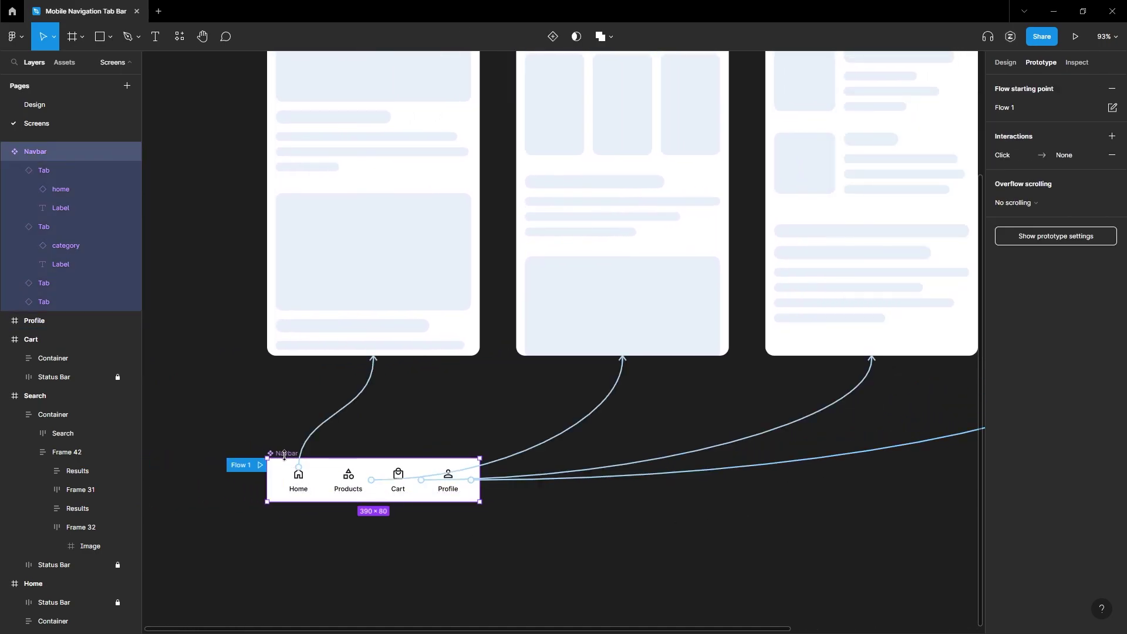
pyautogui.moveTo(286, 455); pyautogui.dragTo(286, 324)
pyautogui.click(1005, 62)
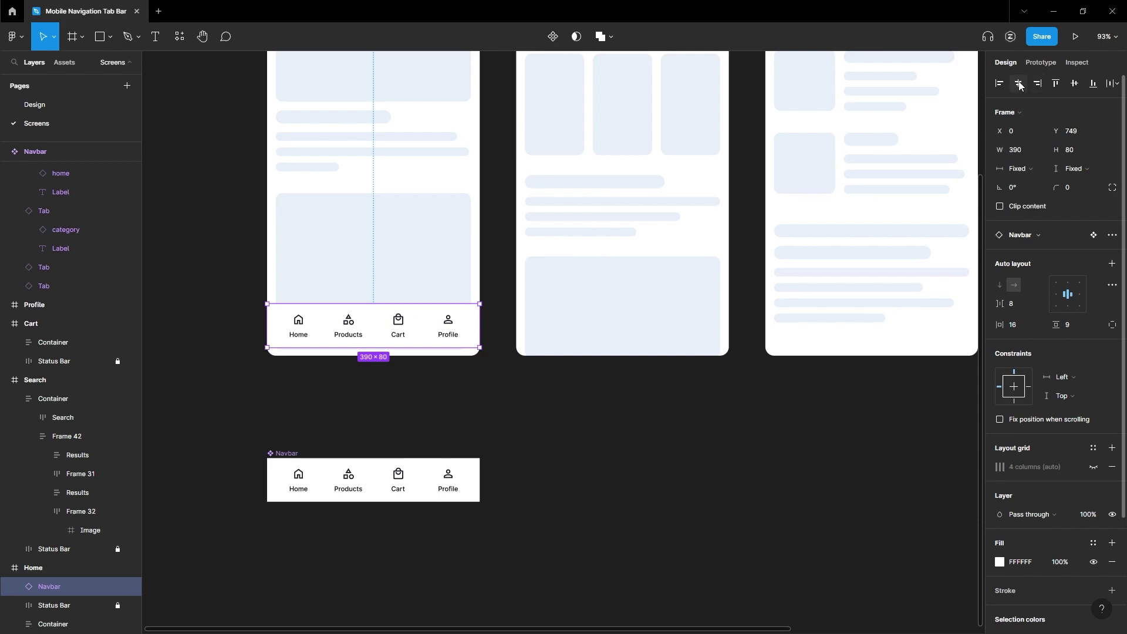
pyautogui.click(1094, 84)
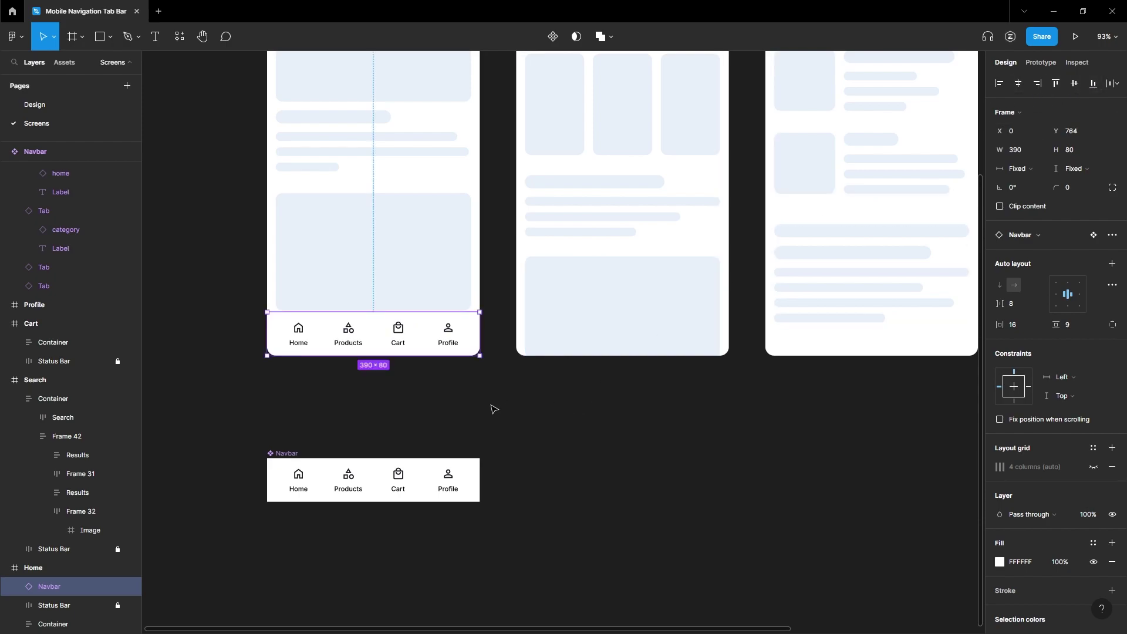
pyautogui.scroll(5, 493, 409)
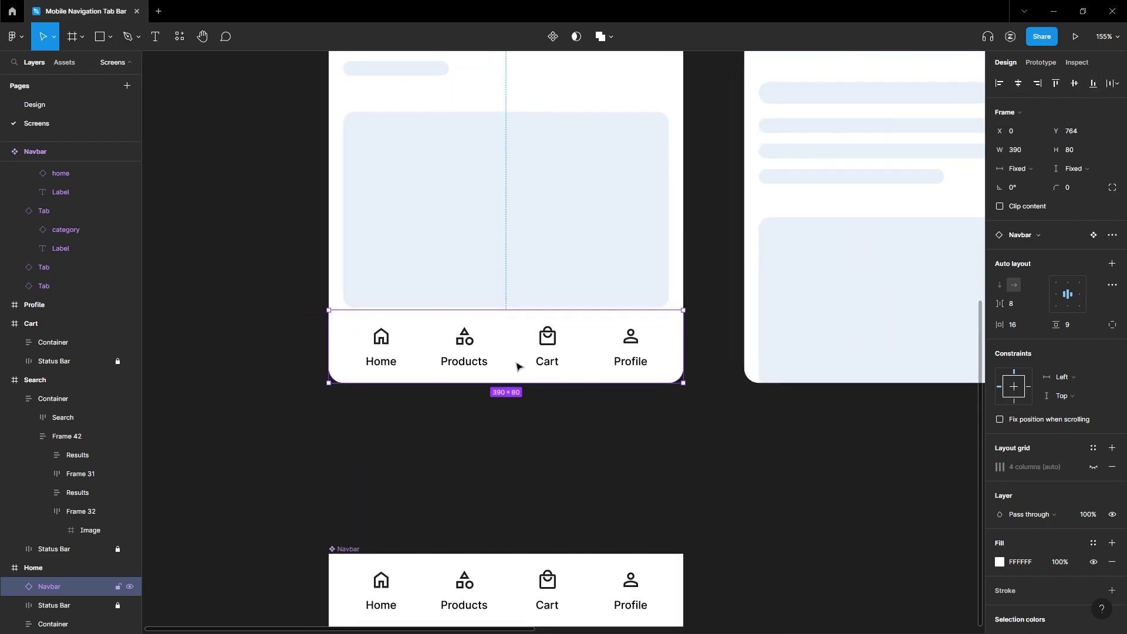
pyautogui.scroll(-5, 332, 478)
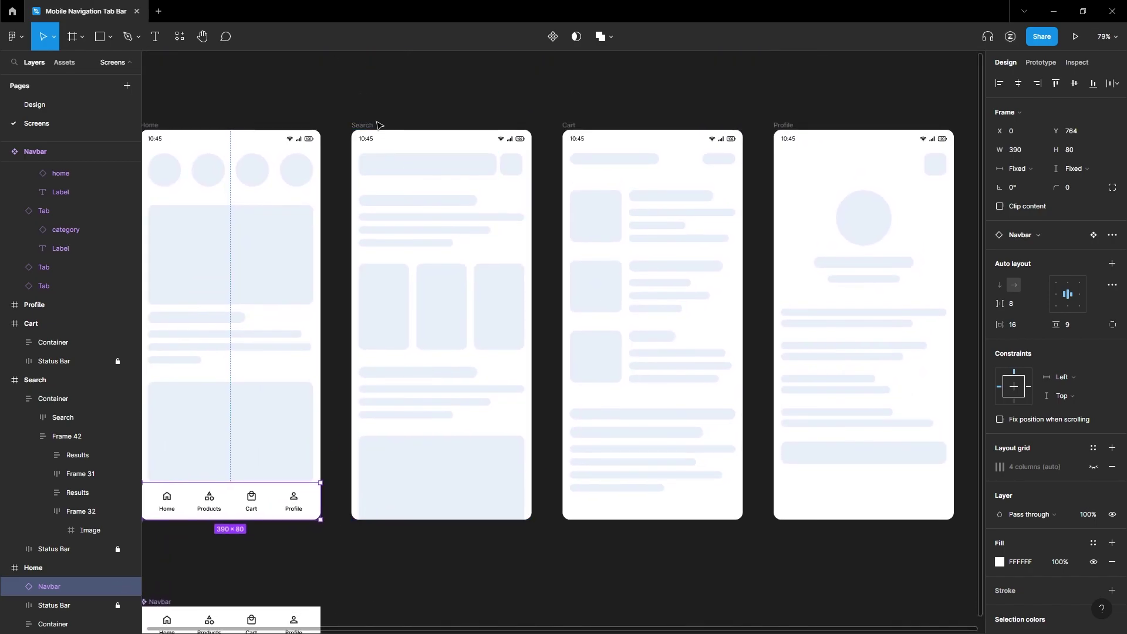
# Step: Paste Navbar copies into the Search, Cart and Profile screens
pyautogui.click(378, 125)
pyautogui.hotkey('ctrl', 'v')
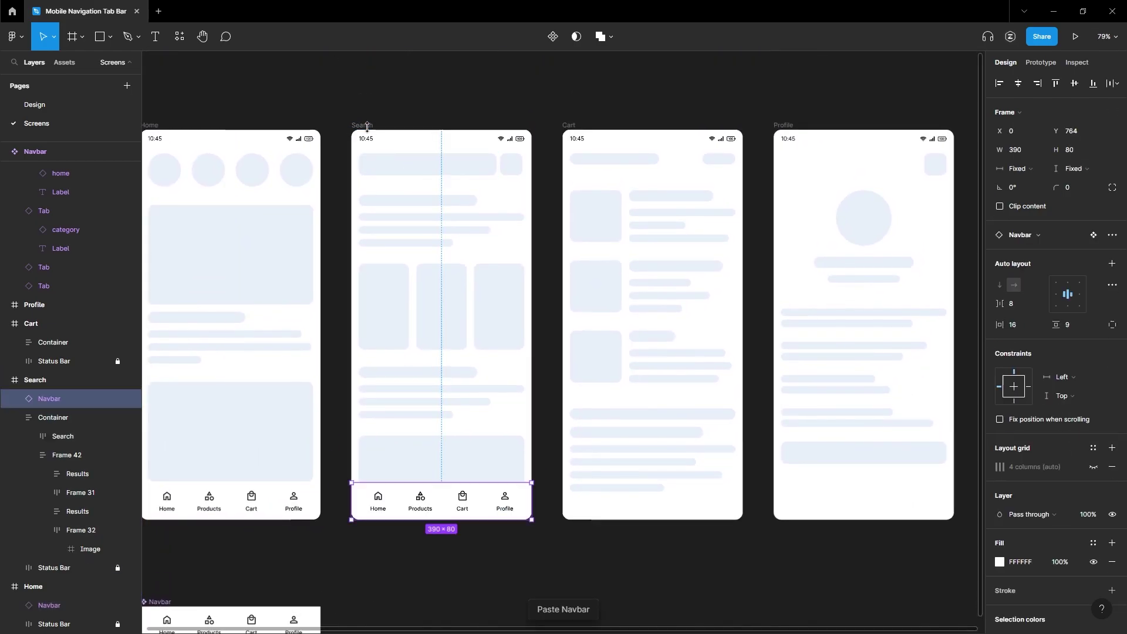
pyautogui.click(568, 125)
pyautogui.hotkey('ctrl', 'v')
pyautogui.click(781, 125)
pyautogui.hotkey('ctrl', 'v')
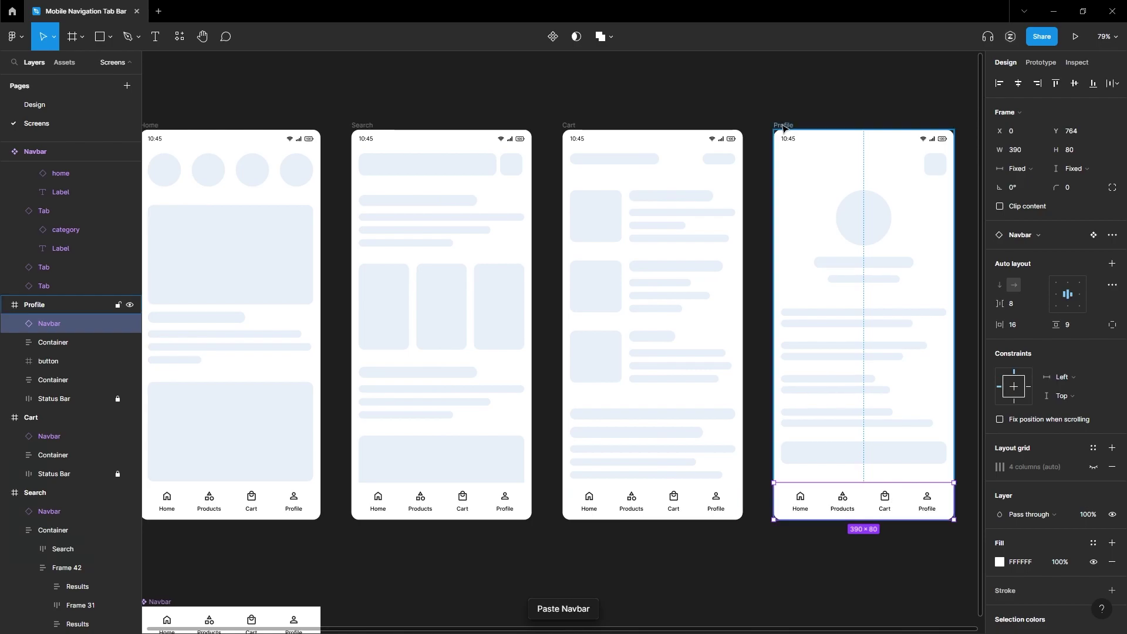
# Step: Check the prototype links on the Profile, Cart, Search and Home screens
pyautogui.click(1041, 62)
pyautogui.hscroll(-2, 880, 176)
pyautogui.scroll(-1, 880, 176)
pyautogui.click(840, 101)
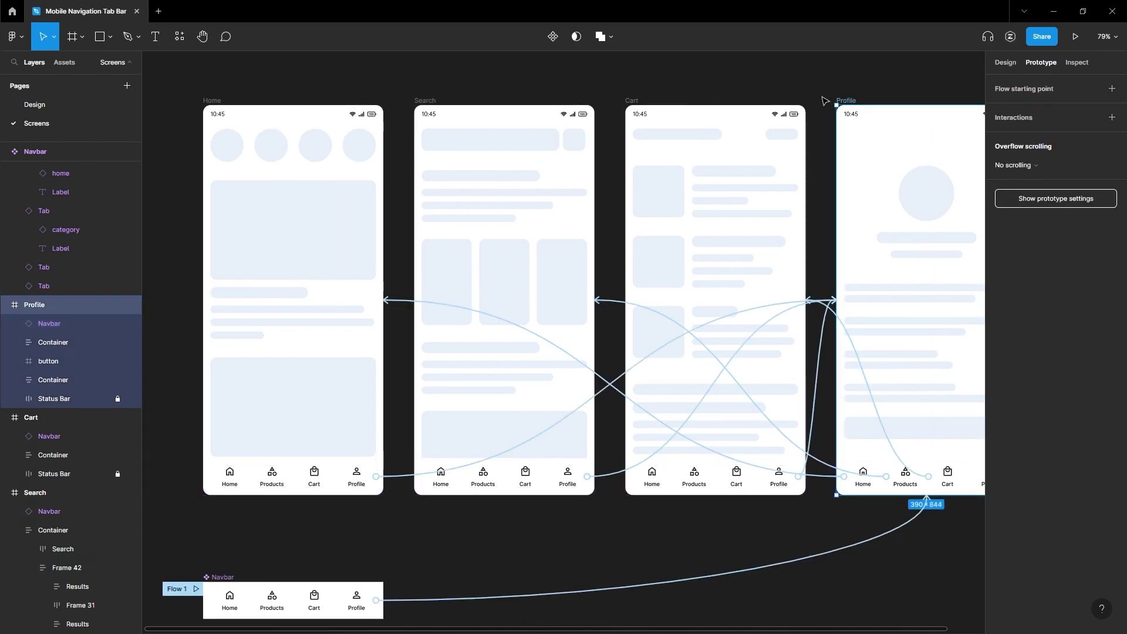
pyautogui.click(632, 101)
pyautogui.click(425, 100)
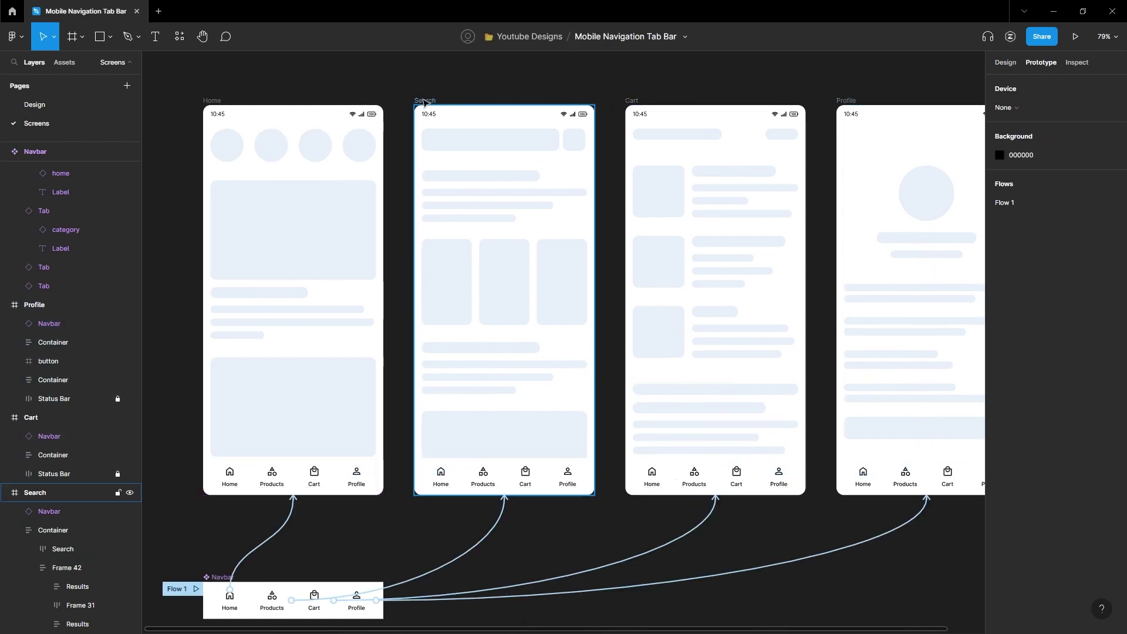
pyautogui.click(218, 101)
pyautogui.click(525, 565)
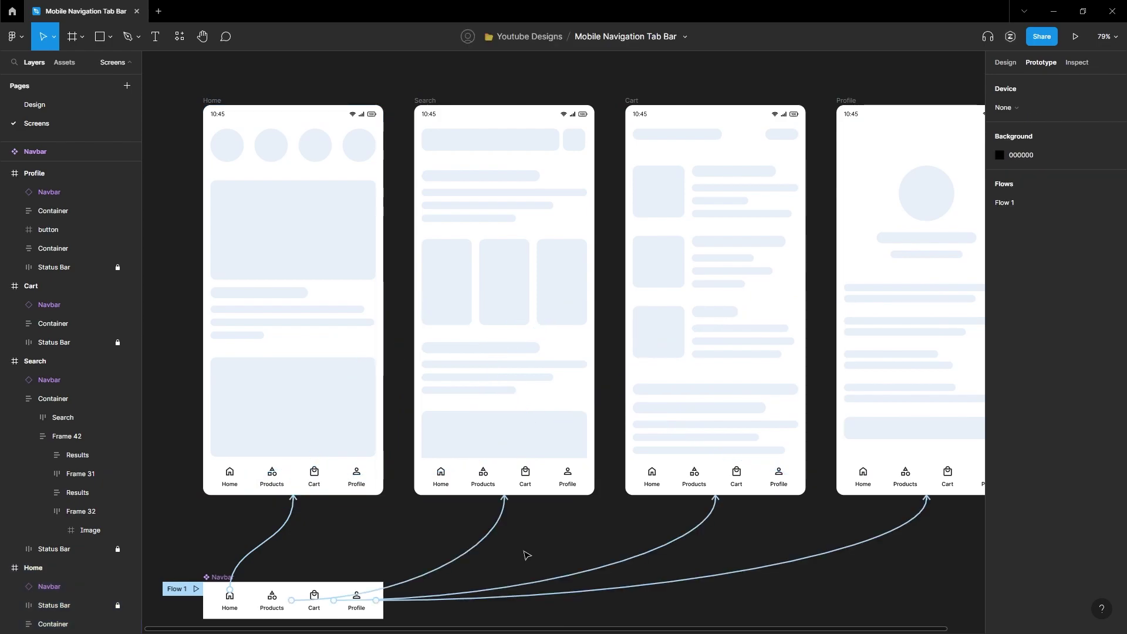
pyautogui.keyDown('ctrl'); pyautogui.scroll(5, 526, 552); pyautogui.keyUp('ctrl')
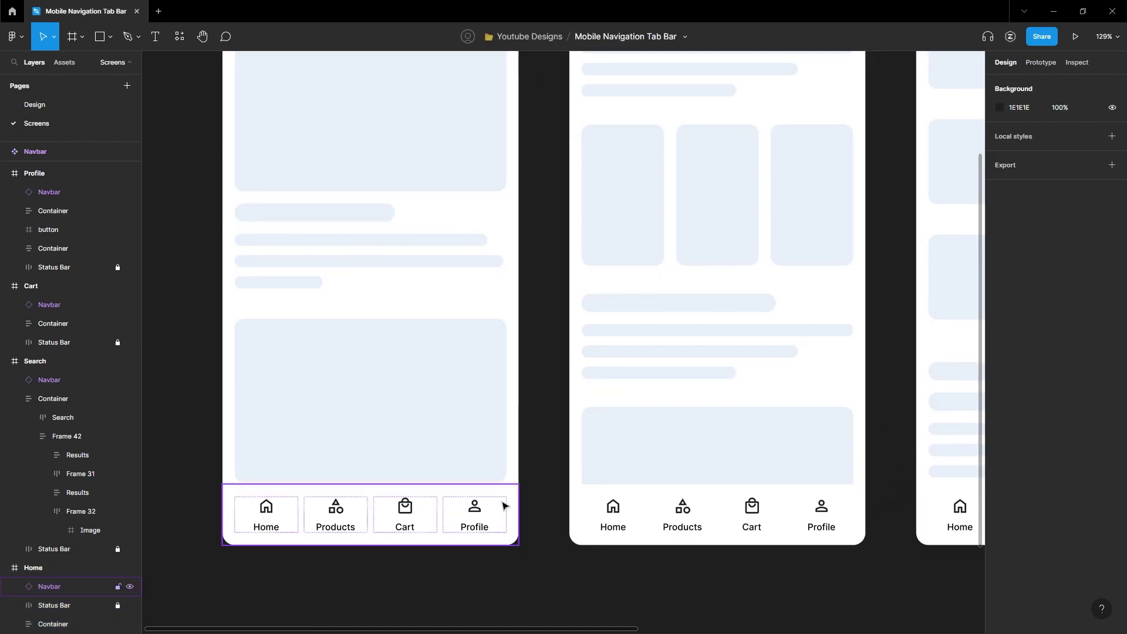
# Step: Add a drop shadow to the Navbar with Y offset -5 and blur 41
pyautogui.click(508, 501)
pyautogui.scroll(-3, 1034, 581)
pyautogui.click(1112, 560)
pyautogui.click(1000, 579)
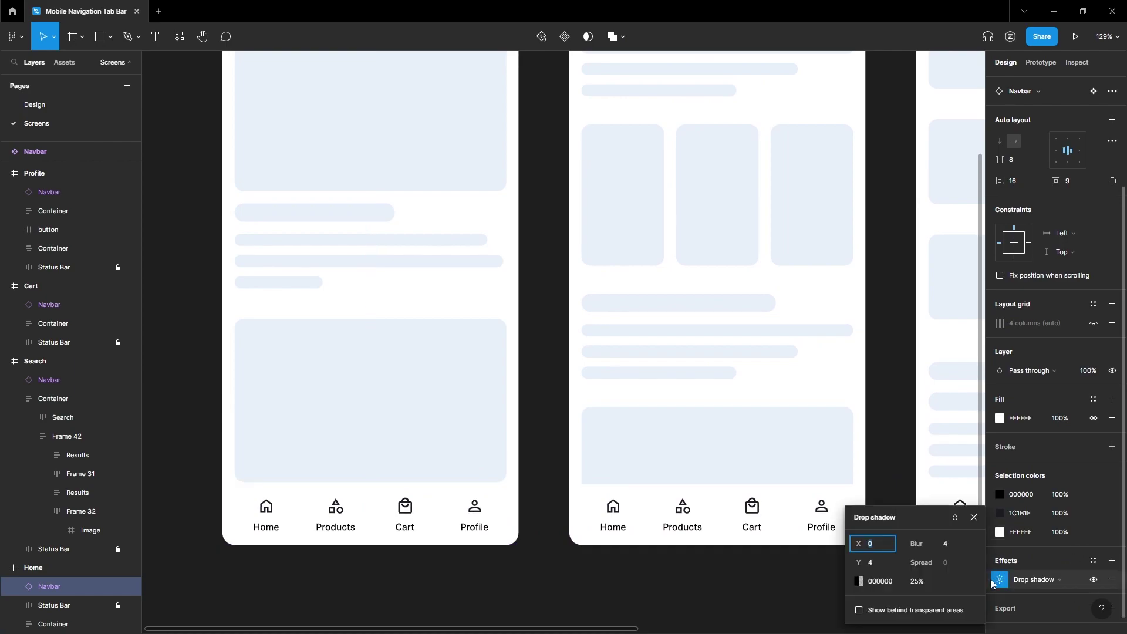
pyautogui.click(876, 563)
pyautogui.write('-5')
pyautogui.press('Return')
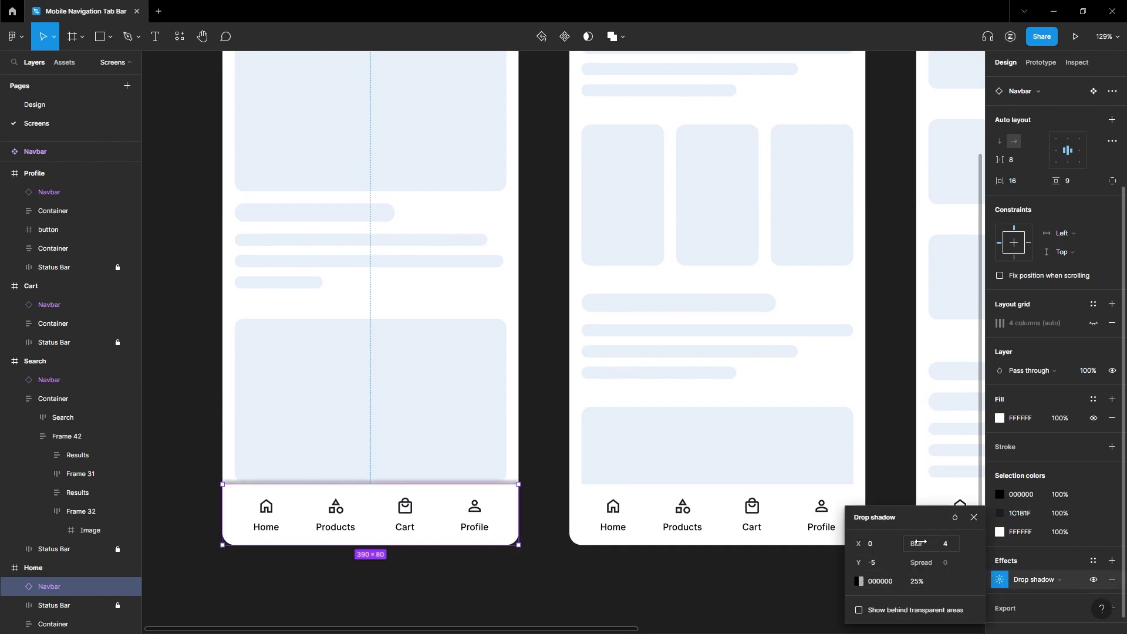
pyautogui.moveTo(921, 541); pyautogui.dragTo(230, 553)
pyautogui.click(610, 586)
# Step: Inspect the shadowed Navbar on the Home, Search, Cart and Profile screens
pyautogui.scroll(-2, 608, 555)
pyautogui.hscroll(-2, 607, 554)
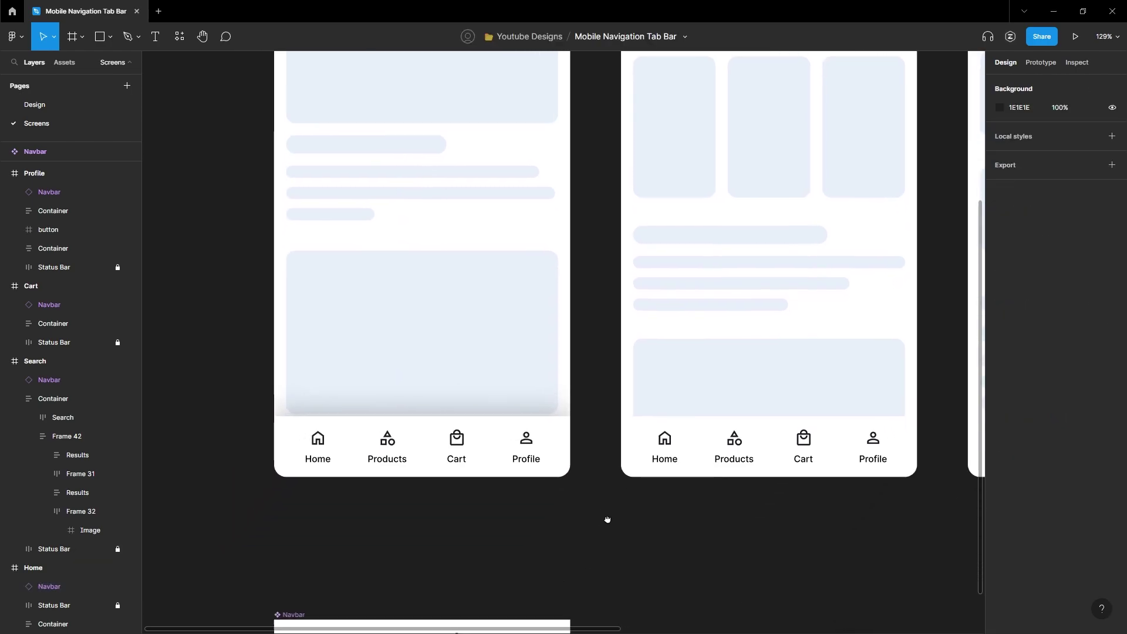
pyautogui.scroll(-2, 611, 522)
pyautogui.click(566, 438)
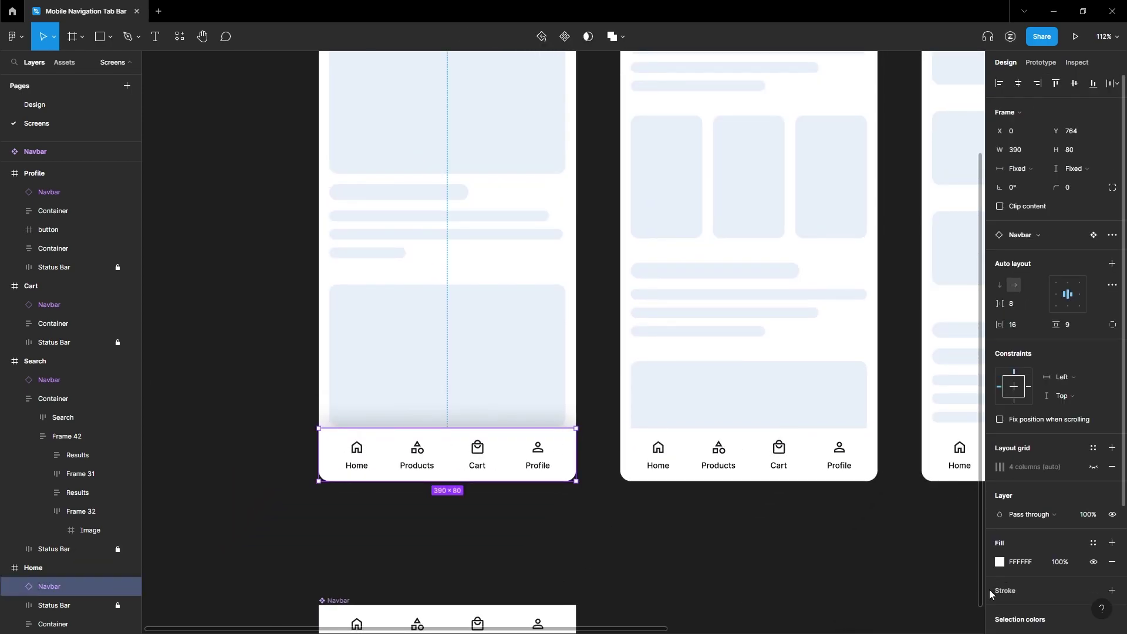
pyautogui.scroll(-3, 992, 587)
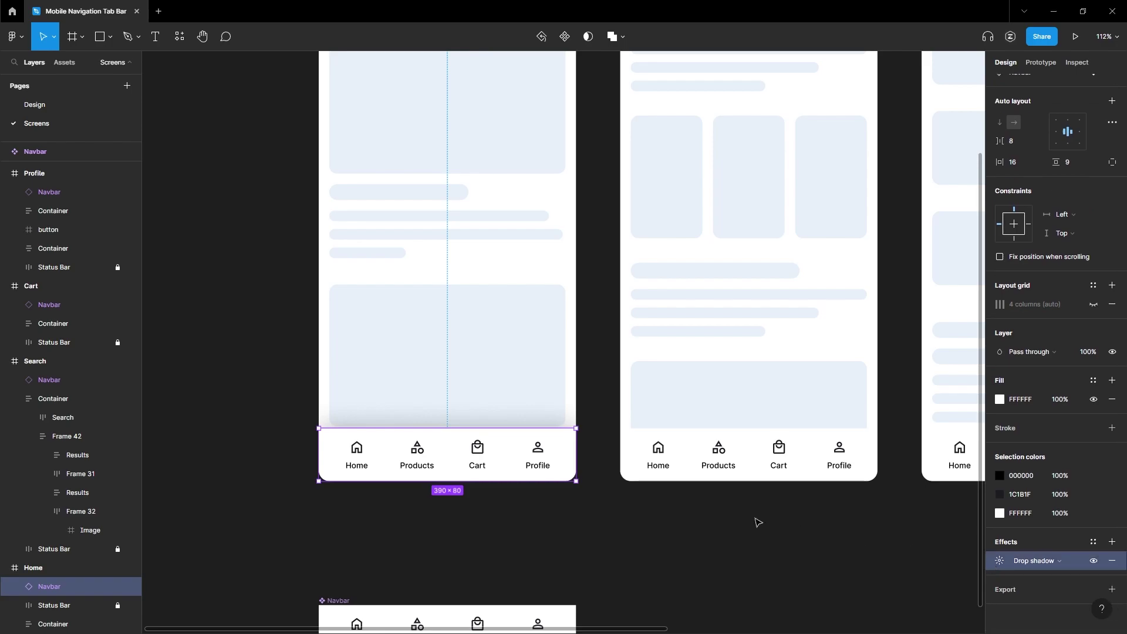
pyautogui.click(667, 456)
pyautogui.hscroll(5, 857, 548)
pyautogui.click(631, 468)
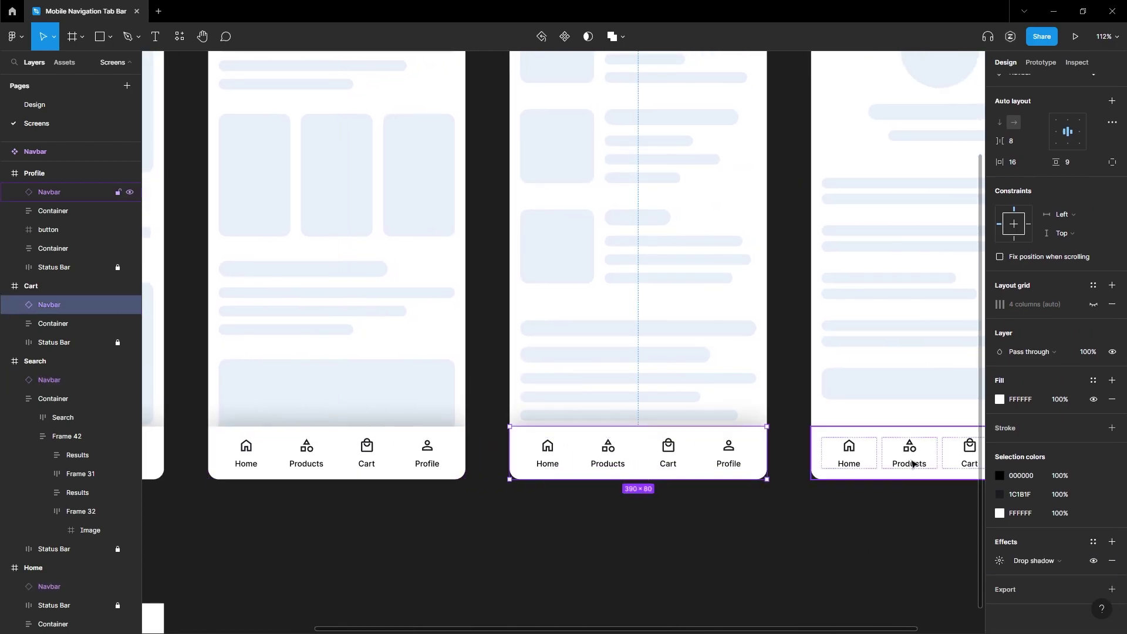
pyautogui.hscroll(3, 911, 464)
pyautogui.click(666, 468)
pyautogui.click(594, 569)
# Step: Display the prototype connections in the right panel
pyautogui.hscroll(-3, 712, 505)
pyautogui.scroll(-1, 745, 492)
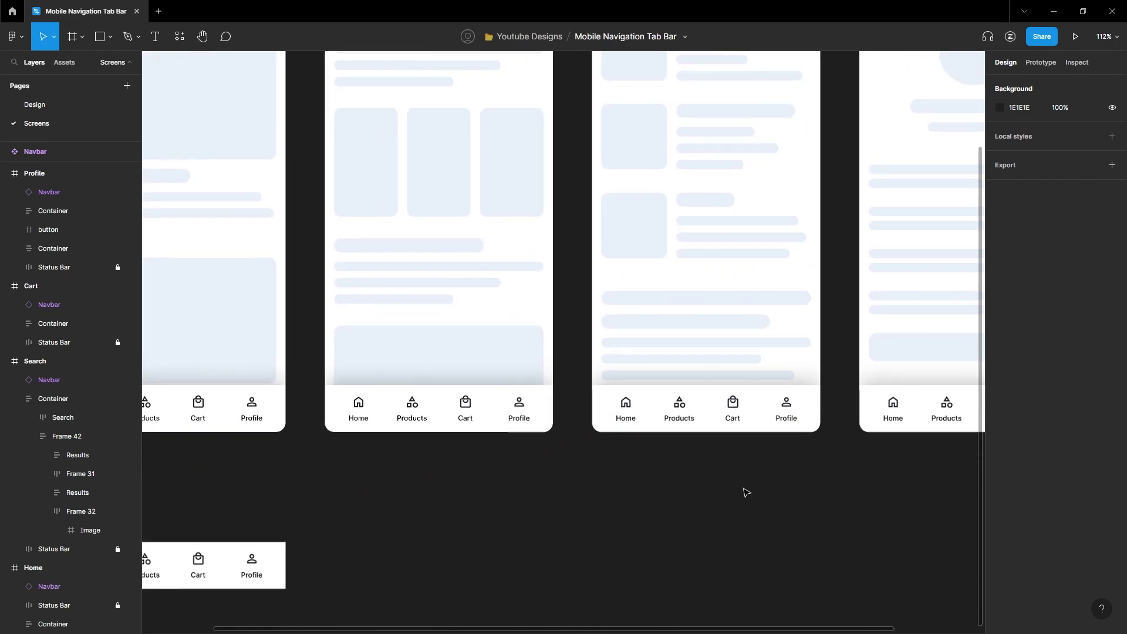
pyautogui.scroll(-3, 740, 494)
pyautogui.hscroll(-2, 601, 517)
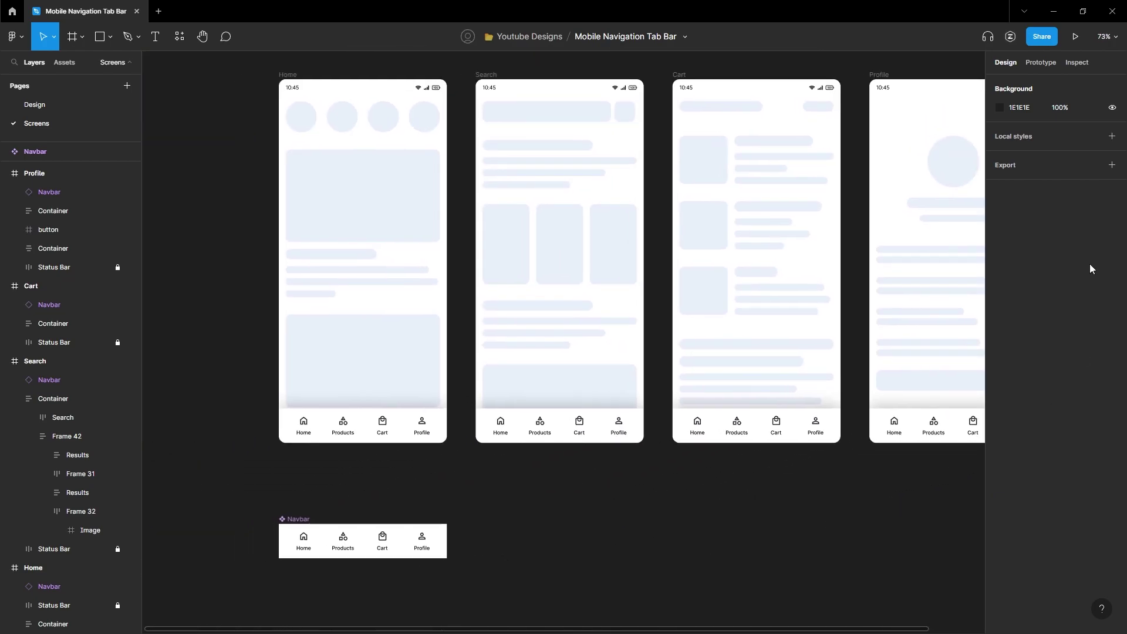
pyautogui.click(1040, 62)
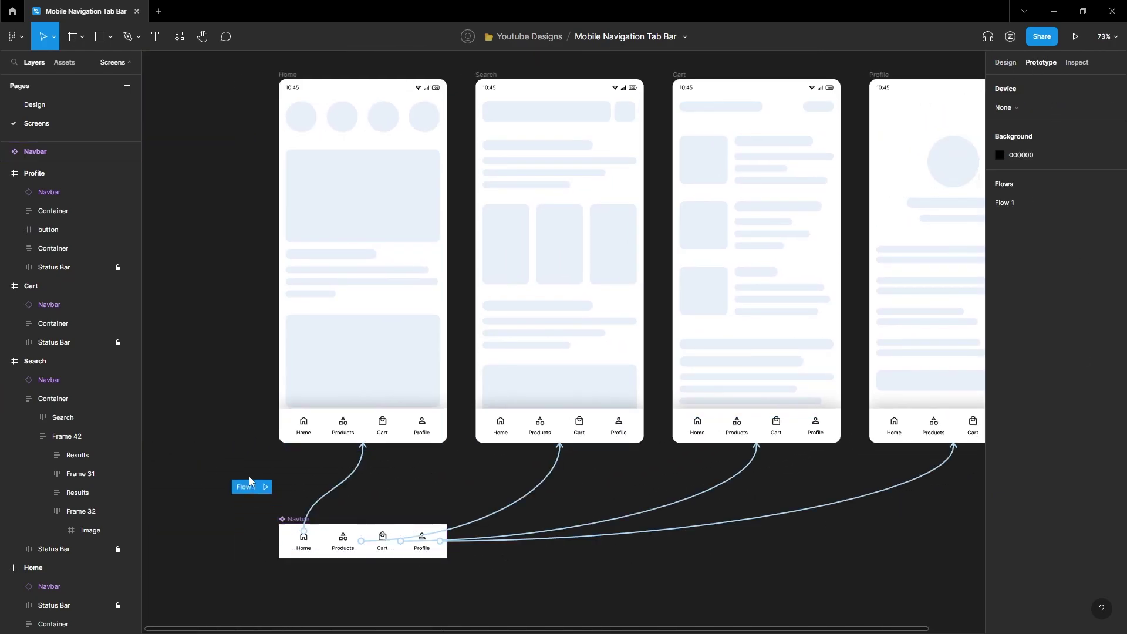
# Step: Move the Flow 1 starting point onto the Home screen
pyautogui.moveTo(247, 464); pyautogui.dragTo(261, 88)
pyautogui.scroll(3, 241, 161)
pyautogui.hscroll(-2, 241, 161)
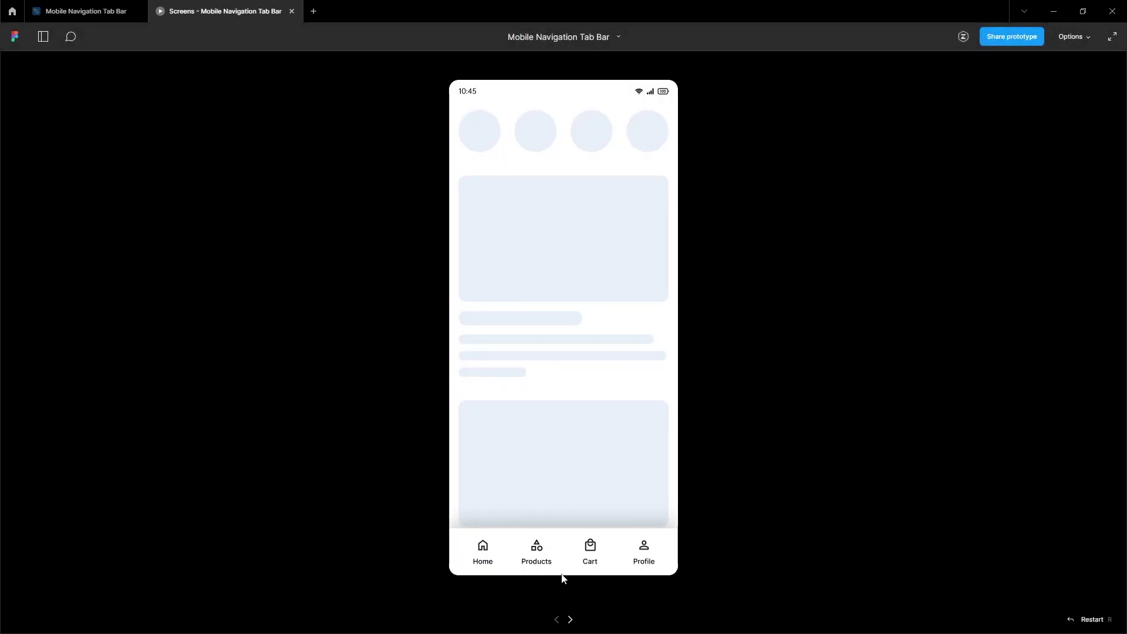
# Step: In the running prototype, click through Products, Cart, Profile and back to Home
pyautogui.click(536, 554)
pyautogui.click(589, 552)
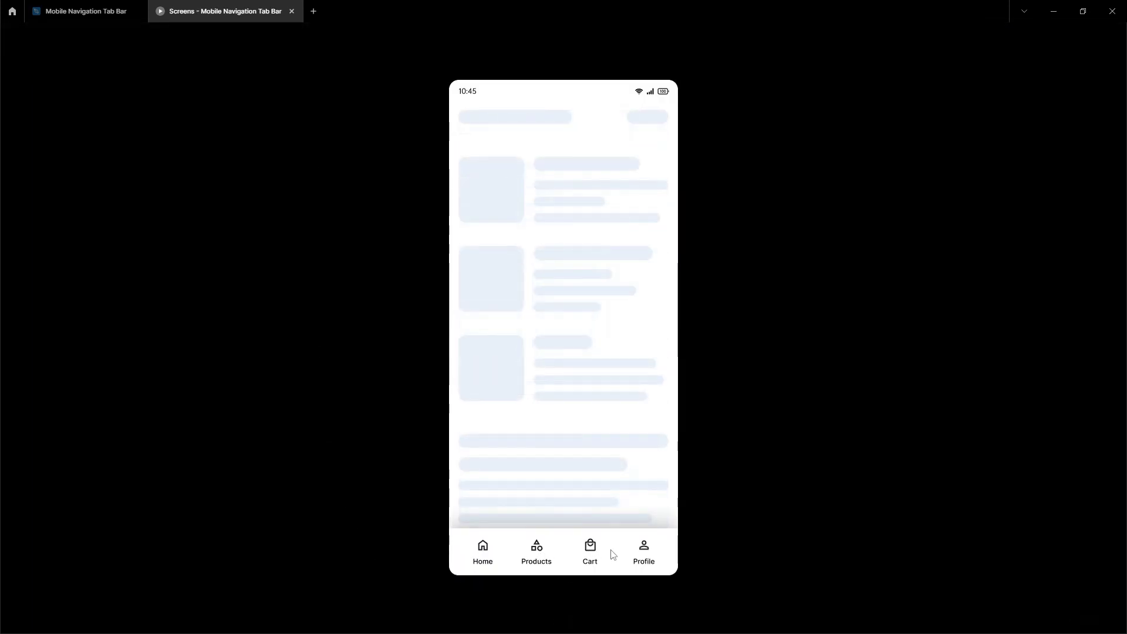
pyautogui.click(648, 556)
pyautogui.click(483, 550)
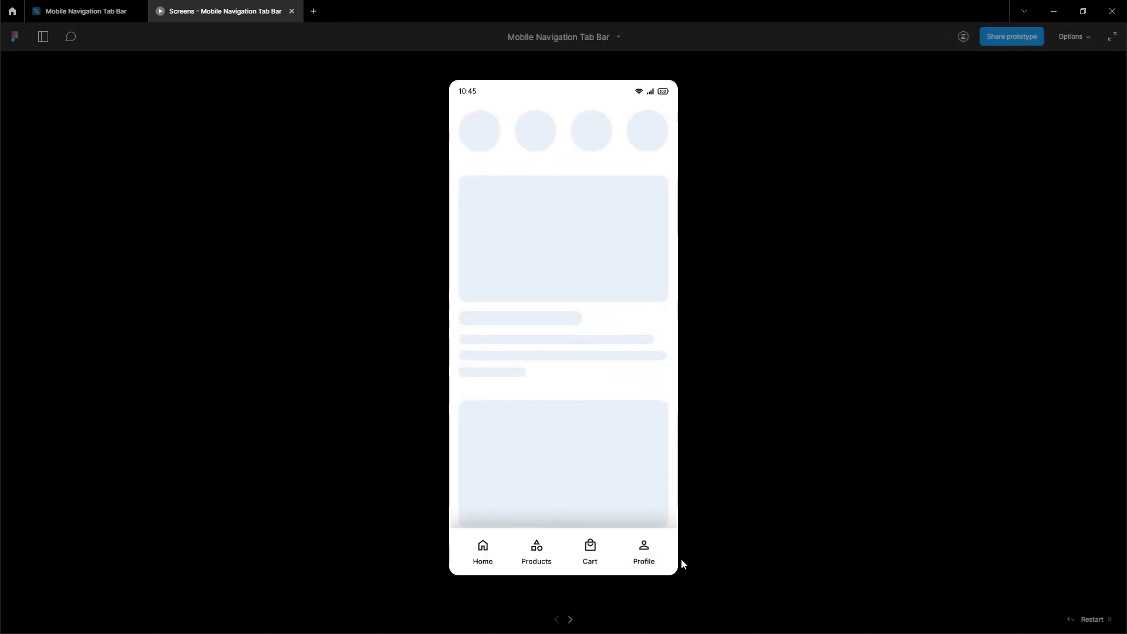
# Step: Back in the design file, swap the Home screen's Home tab icon to the filled home variant
pyautogui.click(83, 18)
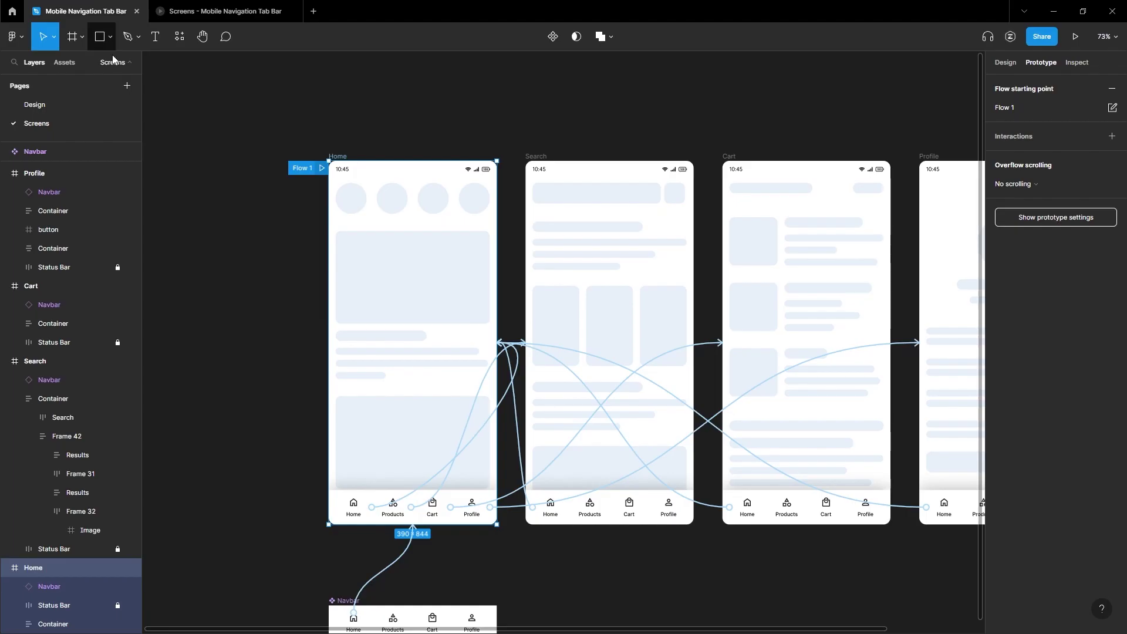
pyautogui.scroll(-3, 623, 424)
pyautogui.click(624, 424)
pyautogui.scroll(5, 624, 424)
pyautogui.click(320, 467)
pyautogui.click(327, 461)
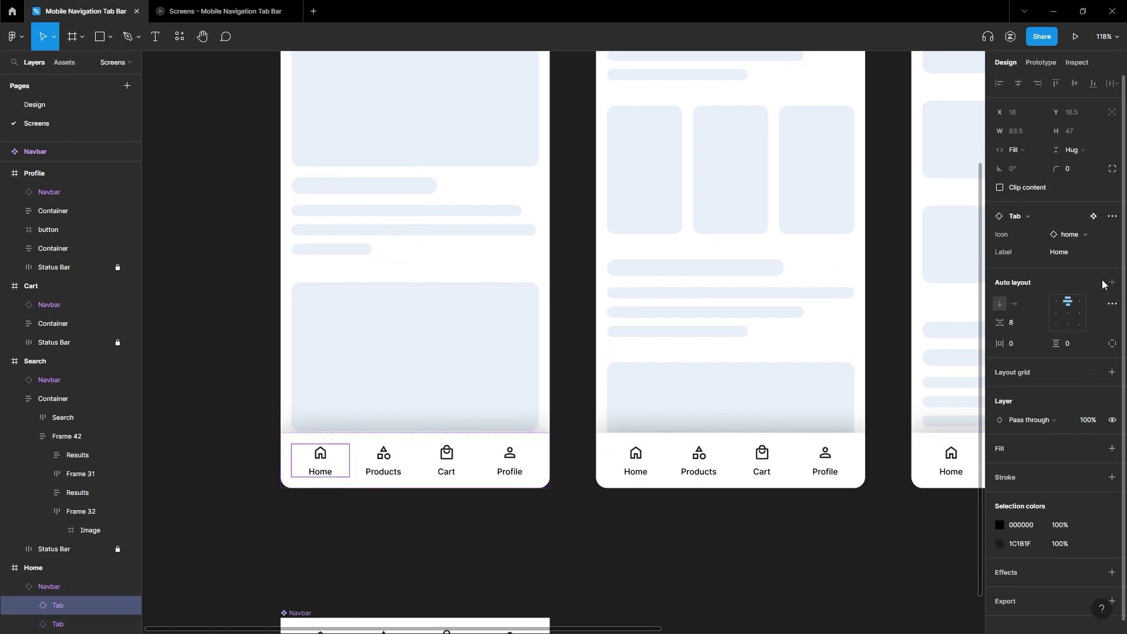
pyautogui.click(1090, 241)
pyautogui.click(1092, 348)
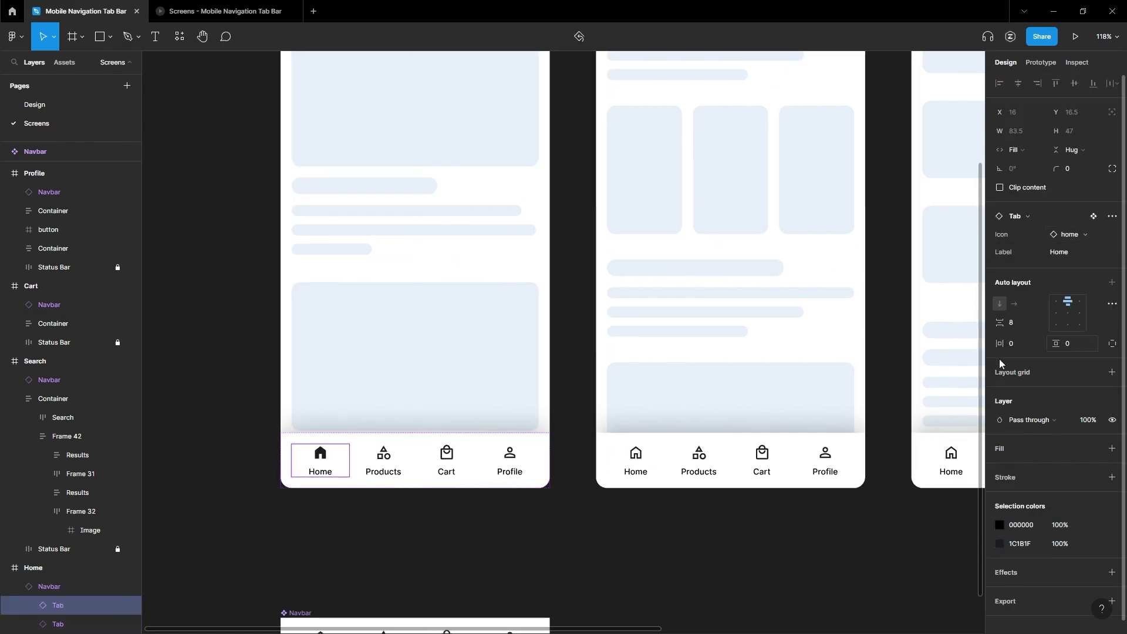
pyautogui.press('Escape')
# Step: Give the Search screen's Products tab the filled products icon from Local components > Design
pyautogui.hscroll(3, 594, 512)
pyautogui.click(608, 483)
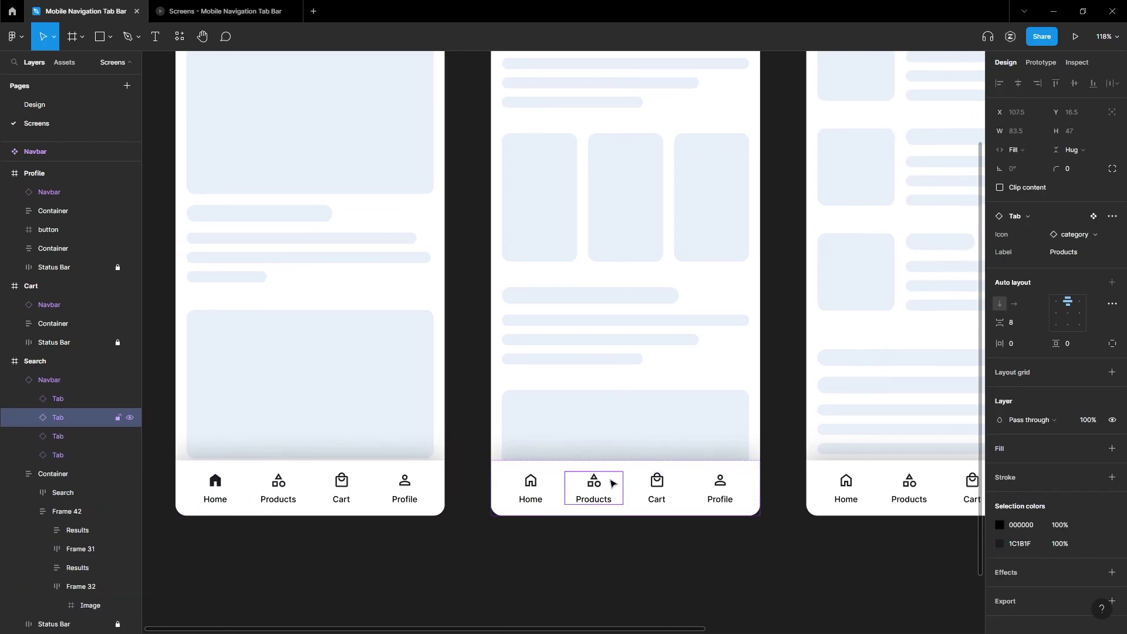
pyautogui.click(1097, 234)
pyautogui.click(1030, 304)
pyautogui.click(1042, 328)
pyautogui.click(1043, 325)
pyautogui.click(1035, 346)
# Step: Give the Cart screen's Cart tab the filled cart icon from Local components > Design
pyautogui.hscroll(5, 646, 469)
pyautogui.click(703, 516)
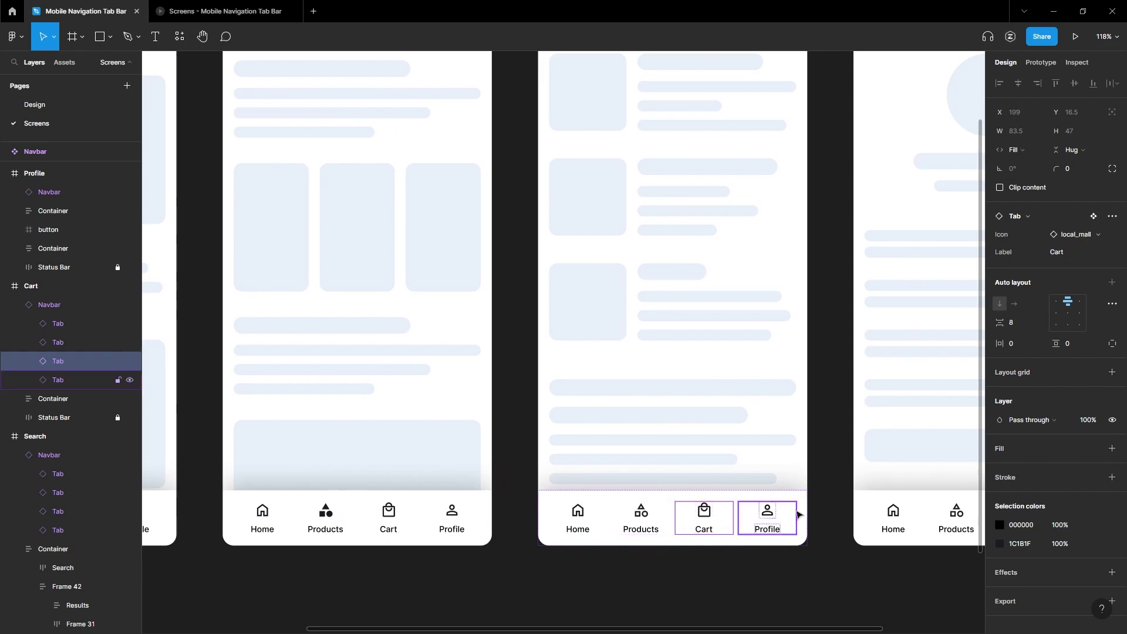
pyautogui.click(1095, 235)
pyautogui.click(1030, 302)
pyautogui.click(1038, 349)
pyautogui.click(1041, 324)
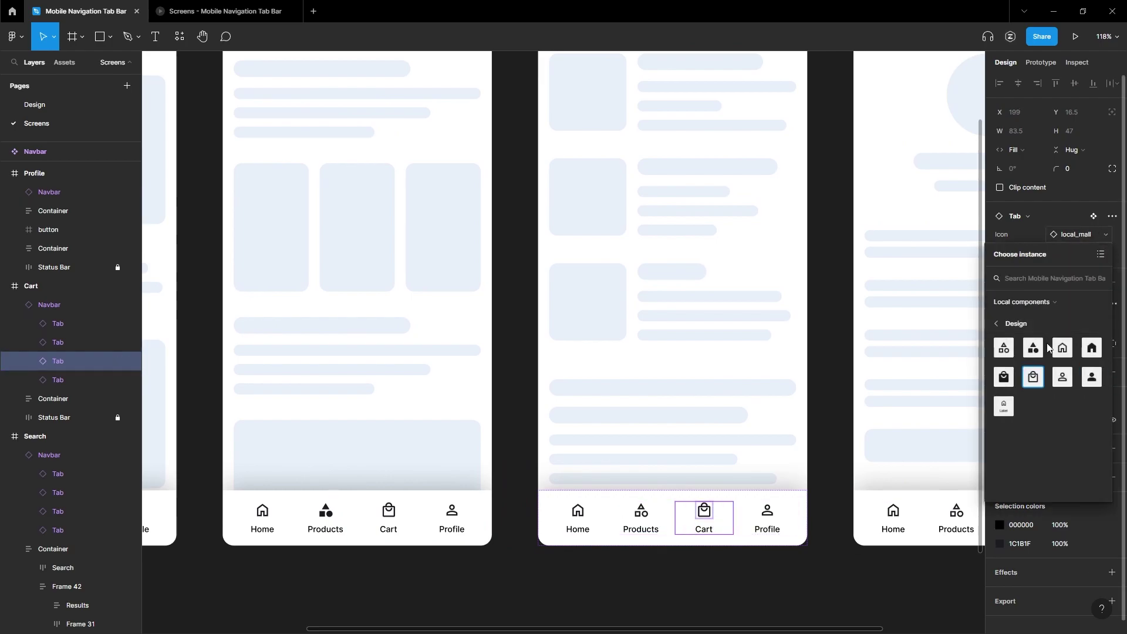
pyautogui.click(1004, 380)
# Step: Give the Profile screen's Profile tab the filled person icon from Local components > Design
pyautogui.hscroll(5, 695, 528)
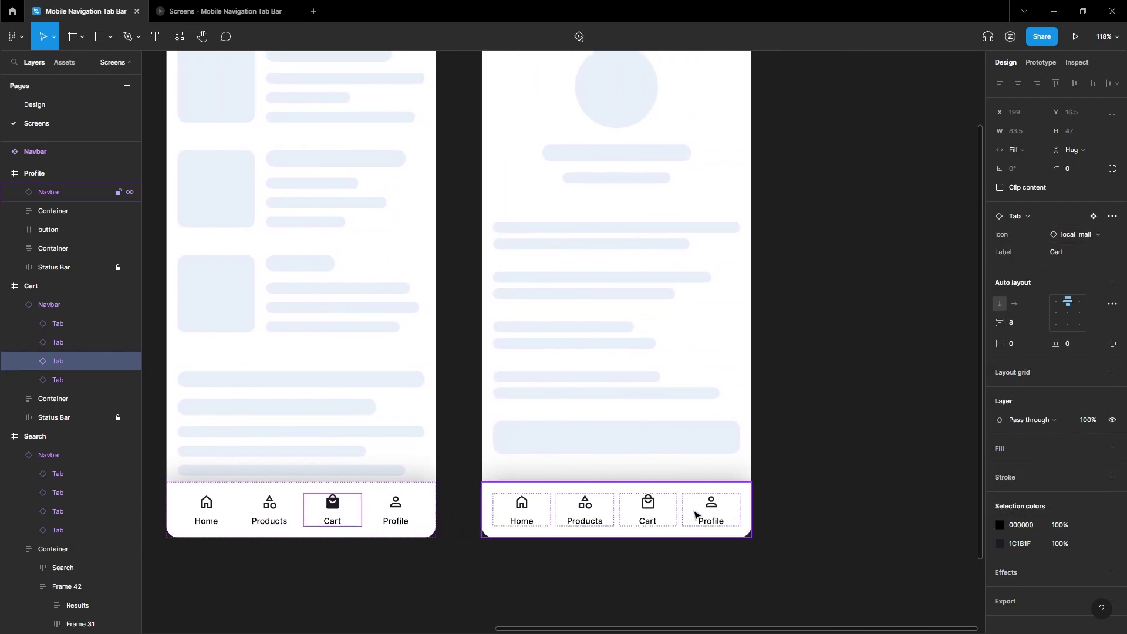
pyautogui.click(711, 510)
pyautogui.click(1084, 234)
pyautogui.click(1011, 302)
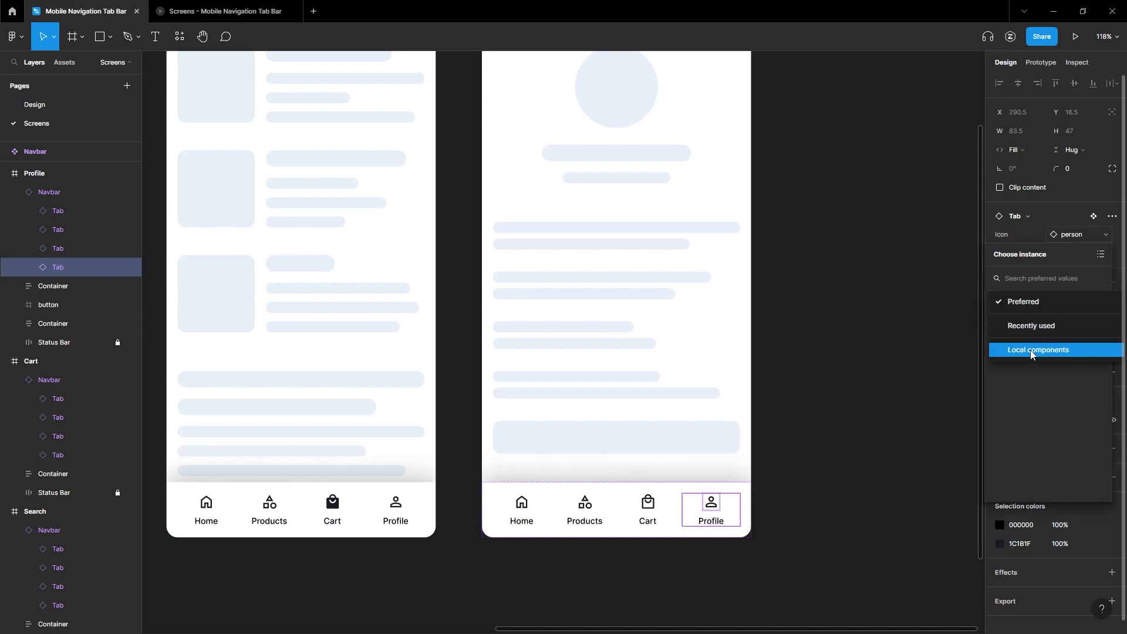
pyautogui.click(1032, 354)
pyautogui.click(1040, 323)
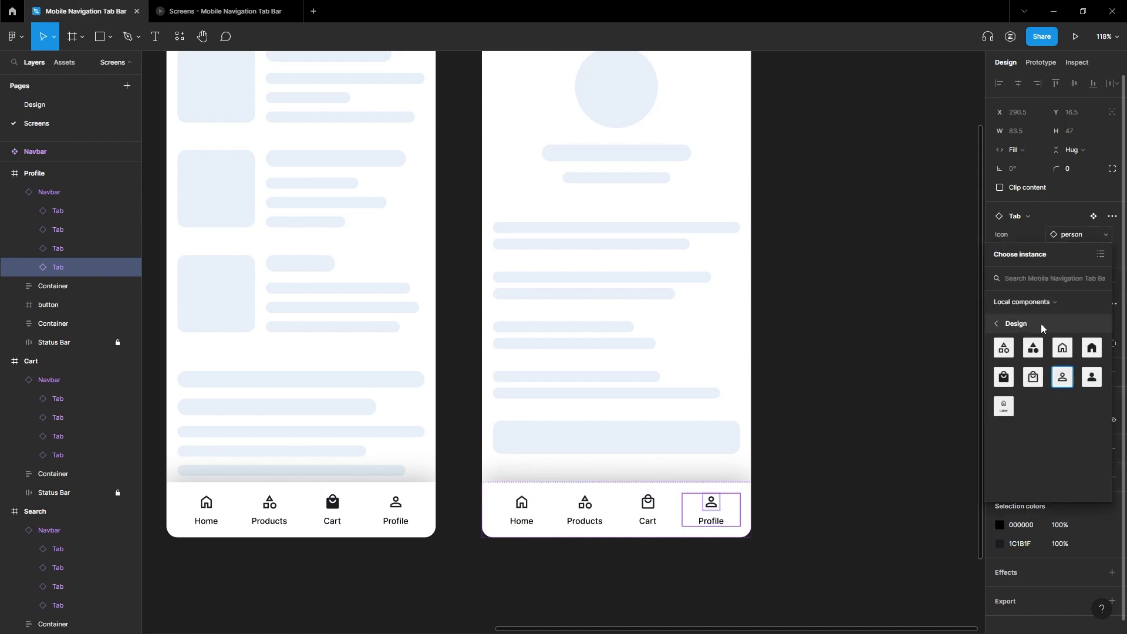
pyautogui.click(1091, 375)
pyautogui.scroll(-5, 644, 432)
pyautogui.hscroll(-4, 611, 289)
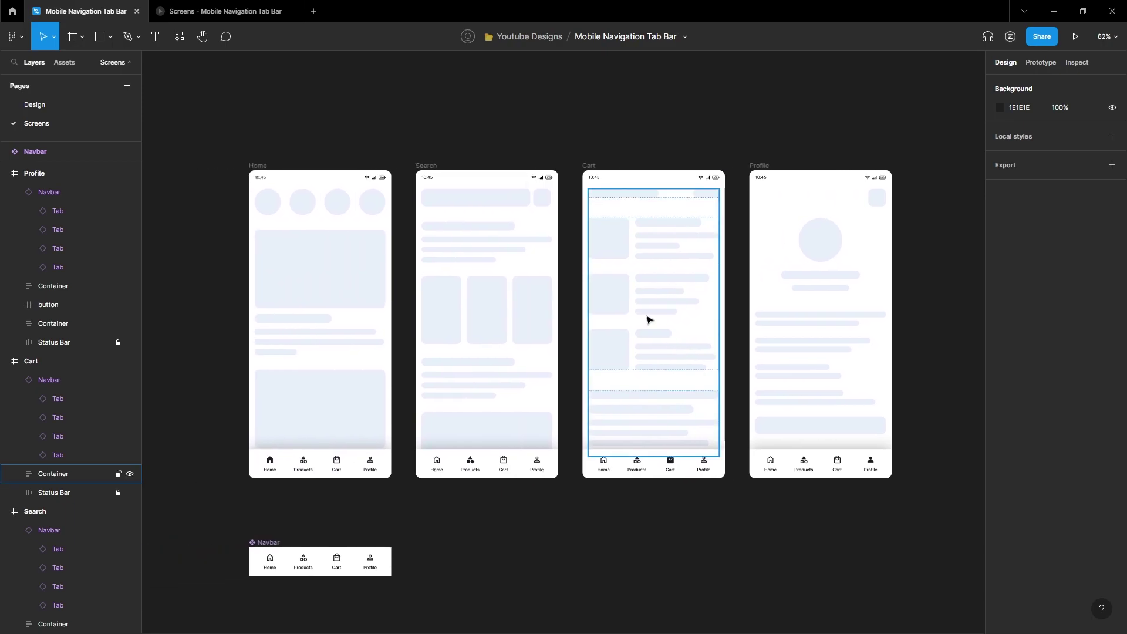
# Step: In the running Screens prototype, tap Products, Cart and Profile to check their filled active icons
pyautogui.click(243, 11)
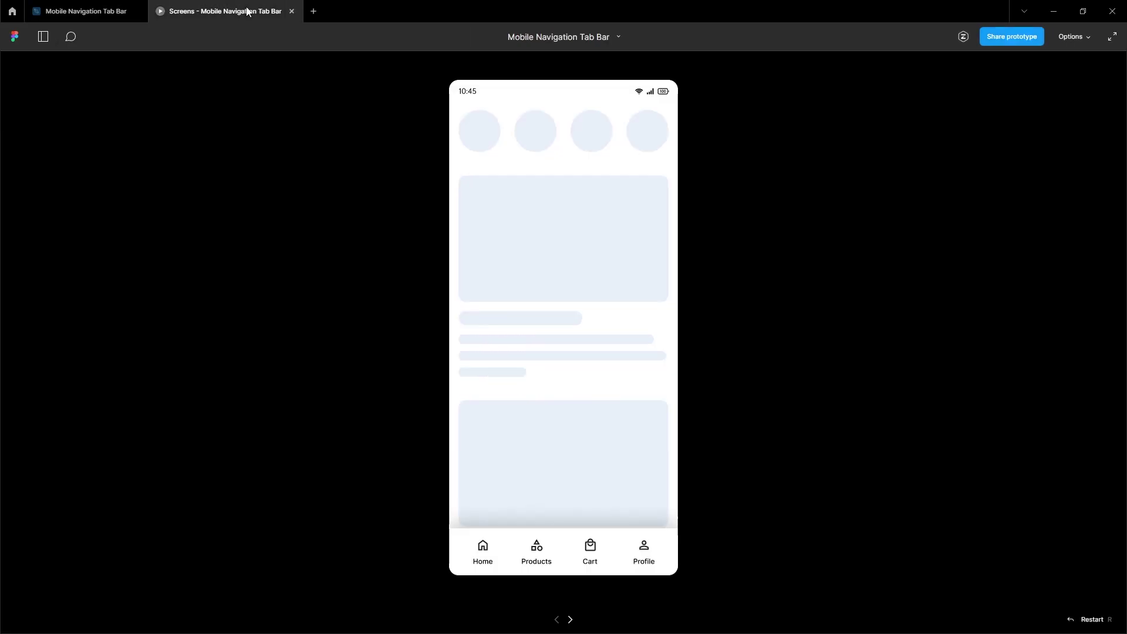
pyautogui.click(536, 548)
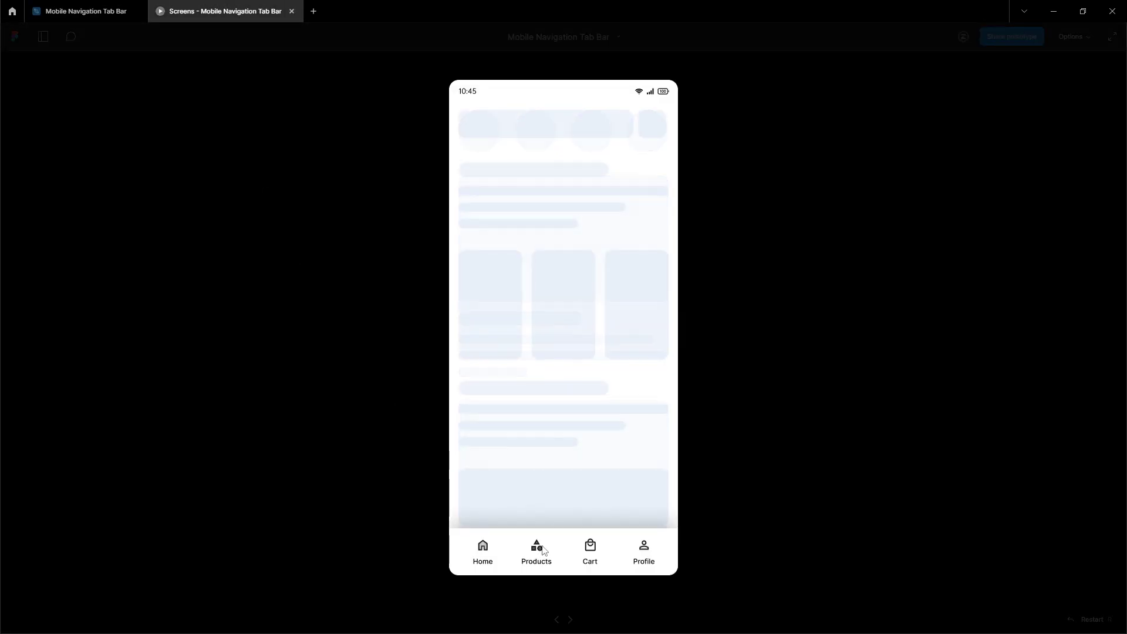
pyautogui.click(590, 554)
pyautogui.click(645, 550)
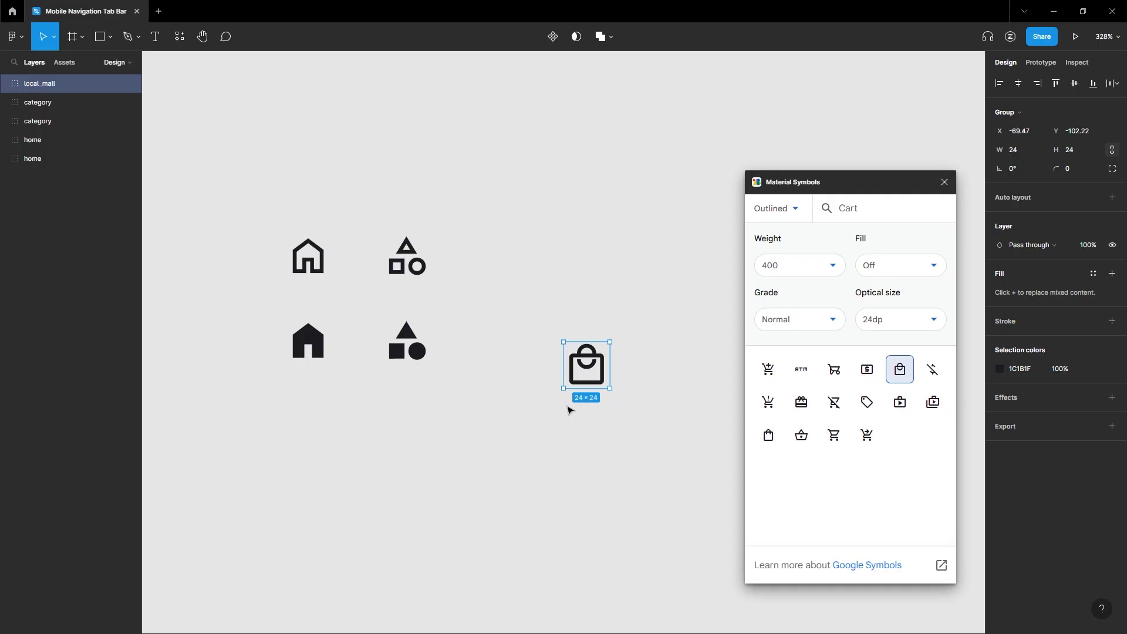
pyautogui.moveTo(586, 365); pyautogui.dragTo(508, 254)
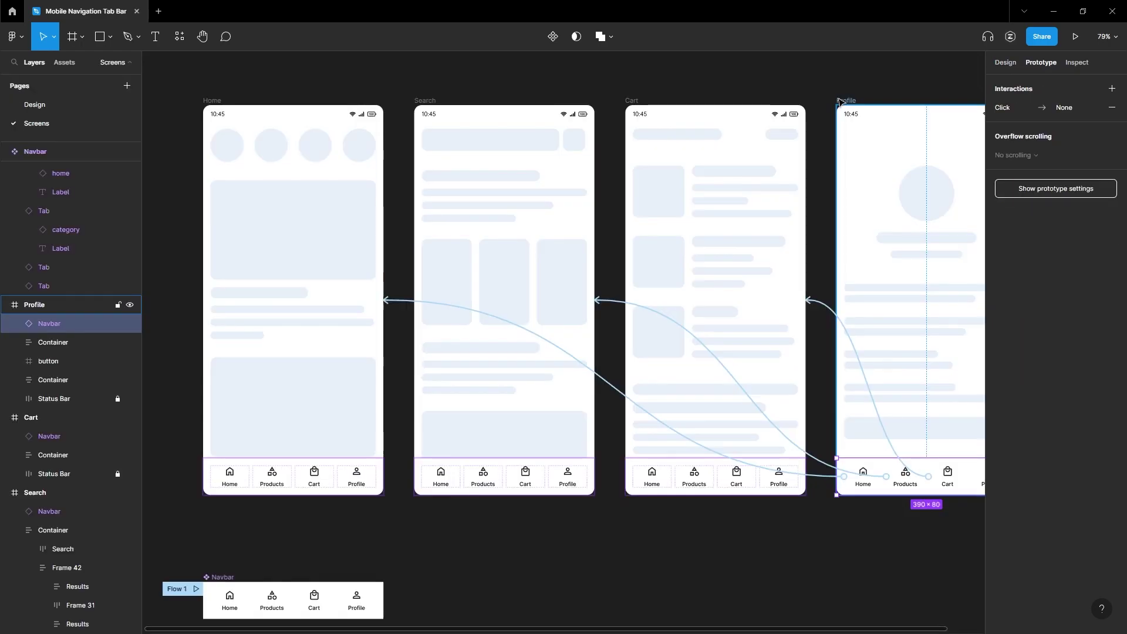
pyautogui.click(840, 102)
pyautogui.click(630, 102)
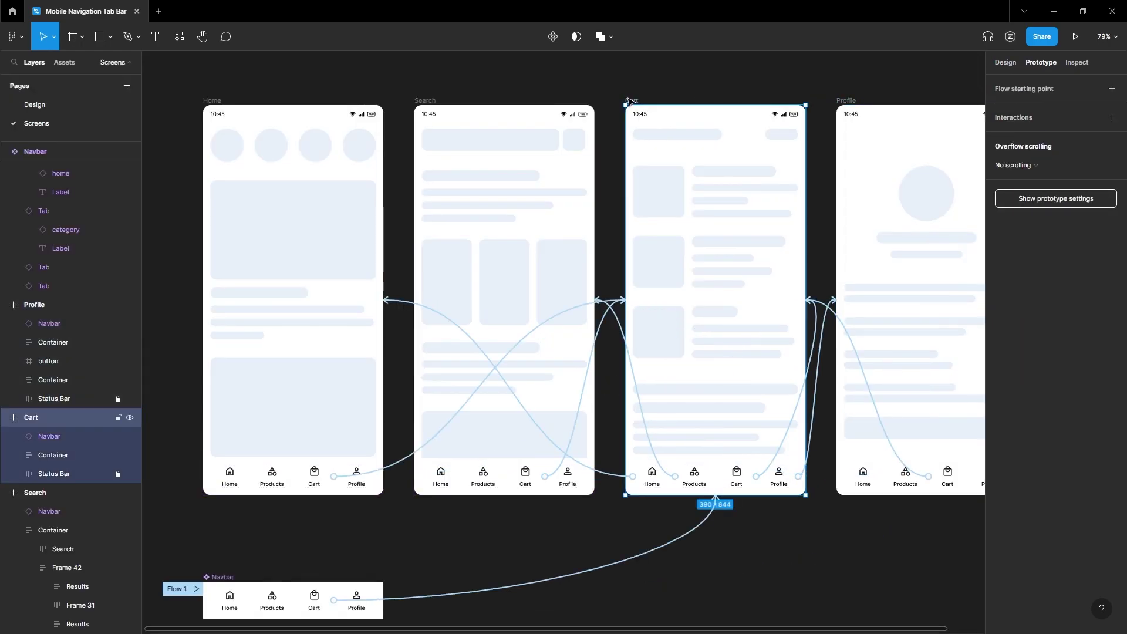